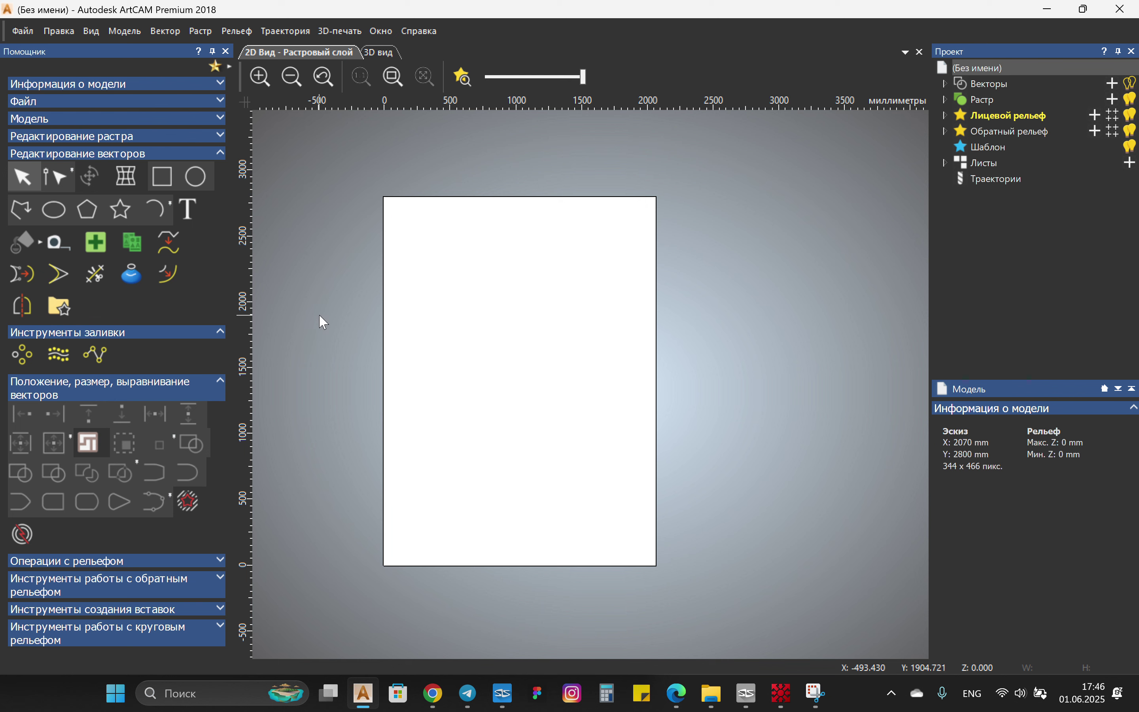
Step: Draw a rectangle about 1396 × 1875 mm to the right of the model sheet and select it
{"action": "left_click", "coordinate": [165, 177]}
{"action": "scroll", "coordinate": [567, 401], "scroll_direction": "down", "scroll_amount": 5}
{"action": "left_click_drag", "start_coordinate": [616, 358], "coordinate": [600, 452]}
{"action": "key", "text": "Escape"}
{"action": "scroll", "coordinate": [613, 386], "scroll_direction": "up", "scroll_amount": 4}
{"action": "left_click", "coordinate": [730, 458]}
{"action": "left_click", "coordinate": [654, 391]}
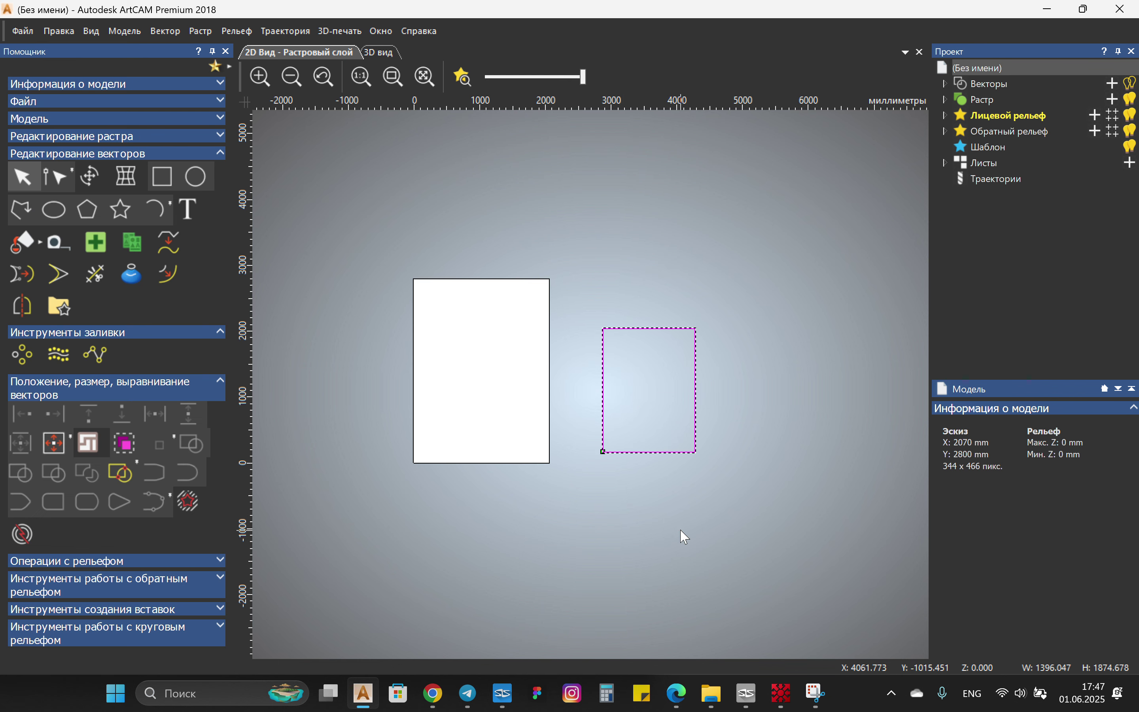
Step: Try moving the rectangle's upper-right node inward with node editing, and undo the move
{"action": "key", "text": "n"}
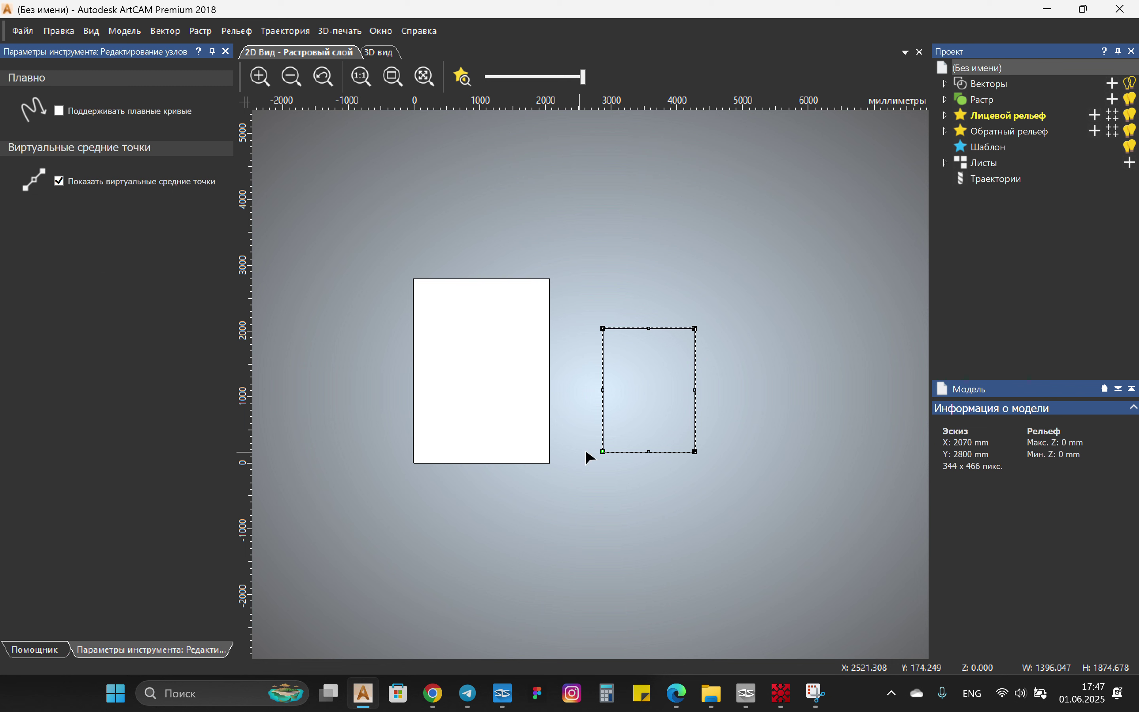
{"action": "key", "text": "n"}
{"action": "key", "text": "n"}
{"action": "key", "text": "n"}
{"action": "left_click", "coordinate": [60, 180]}
{"action": "key", "text": "n"}
{"action": "key", "text": "n"}
{"action": "key", "text": "d"}
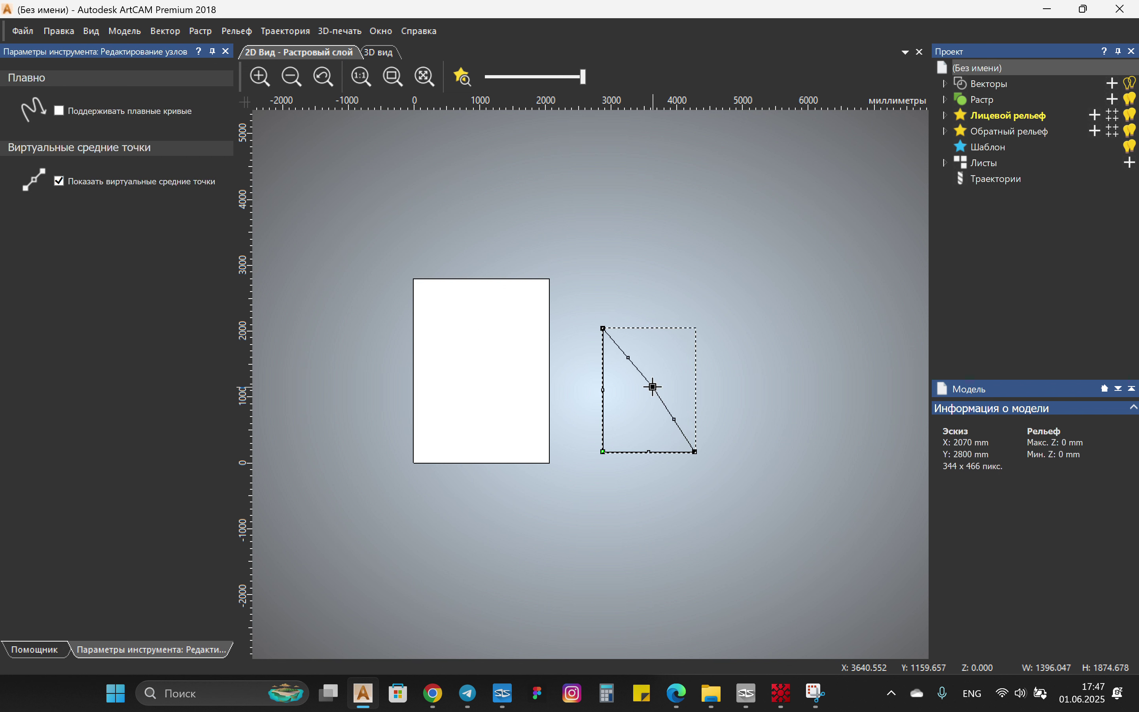
{"action": "key", "text": "ctrl+z"}
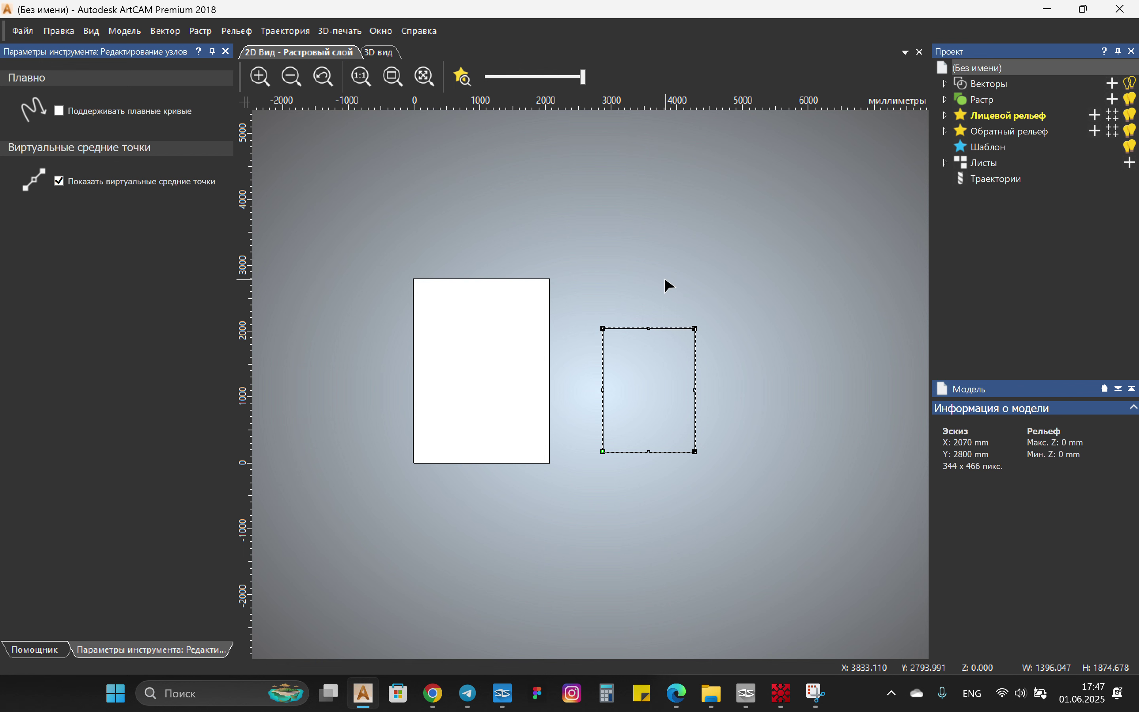
{"action": "left_click_drag", "start_coordinate": [539, 298], "coordinate": [778, 363]}
{"action": "key", "text": "Escape"}
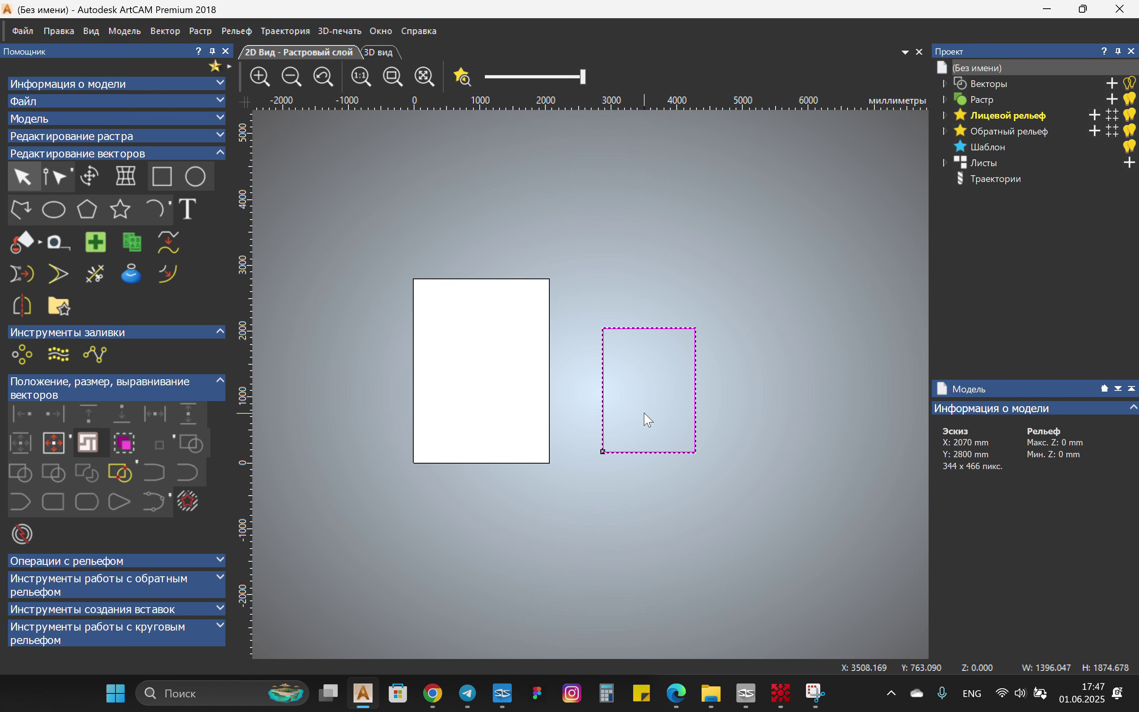
Step: Reshape the rectangle into an irregular quadrilateral about 1396 × 1070 mm by lowering and shifting its two upper nodes inward
{"action": "key", "text": "n"}
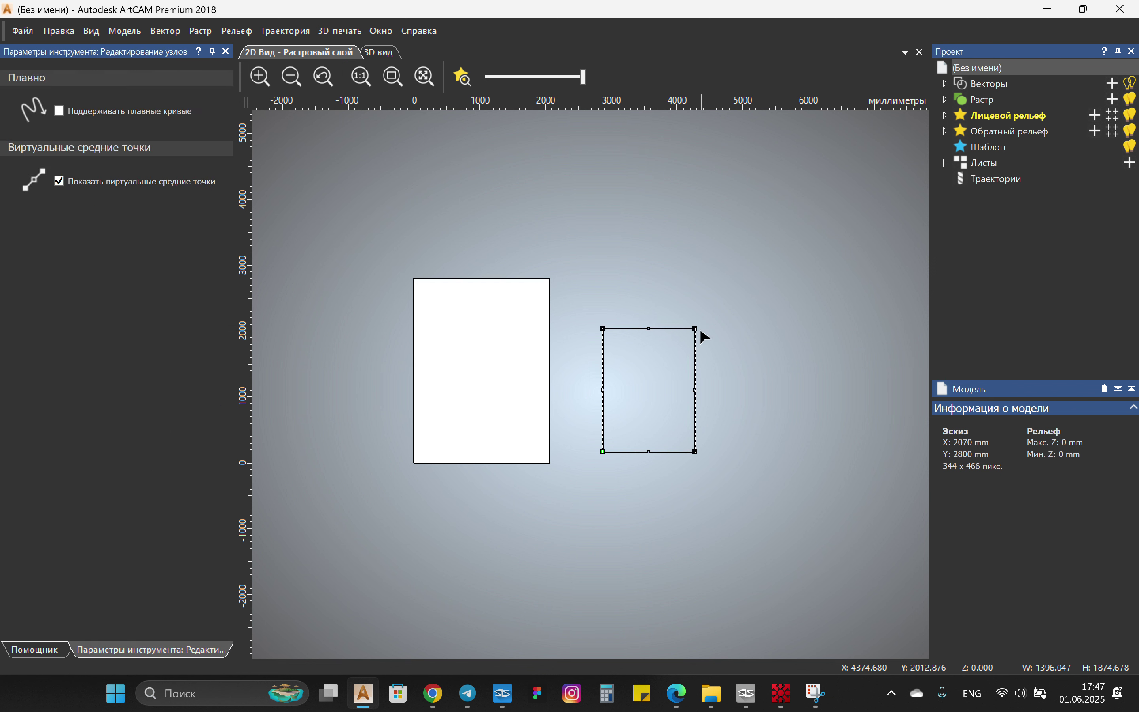
{"action": "left_click_drag", "start_coordinate": [695, 328], "coordinate": [666, 380]}
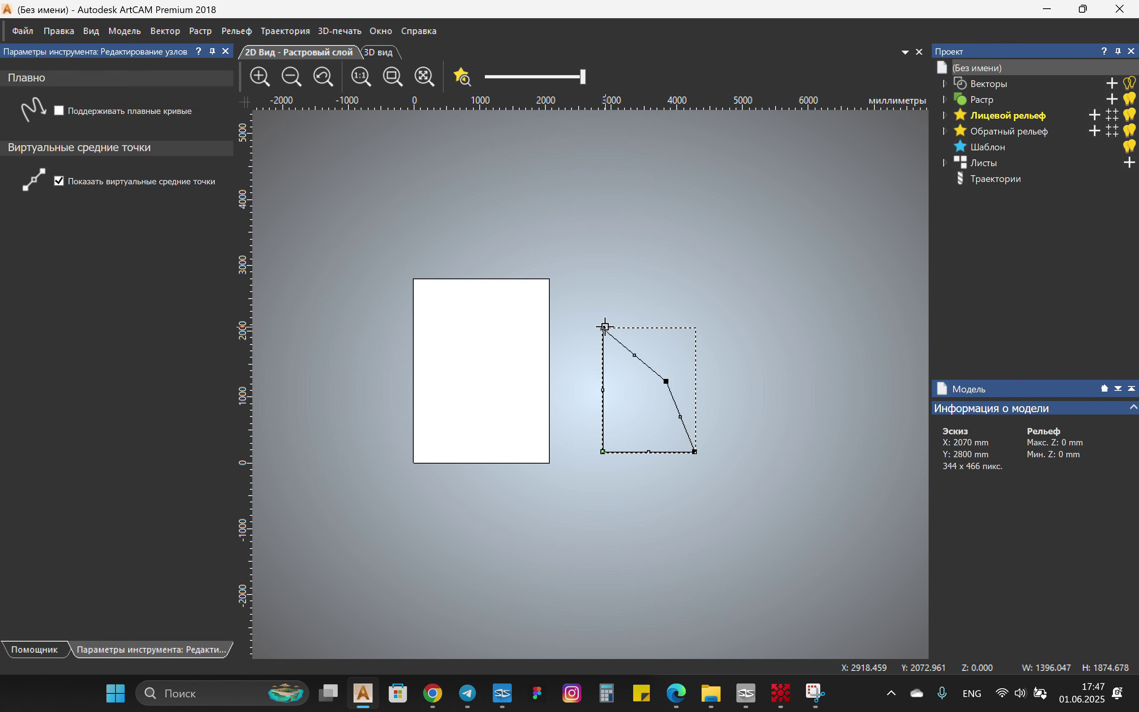
{"action": "left_click_drag", "start_coordinate": [606, 327], "coordinate": [610, 389]}
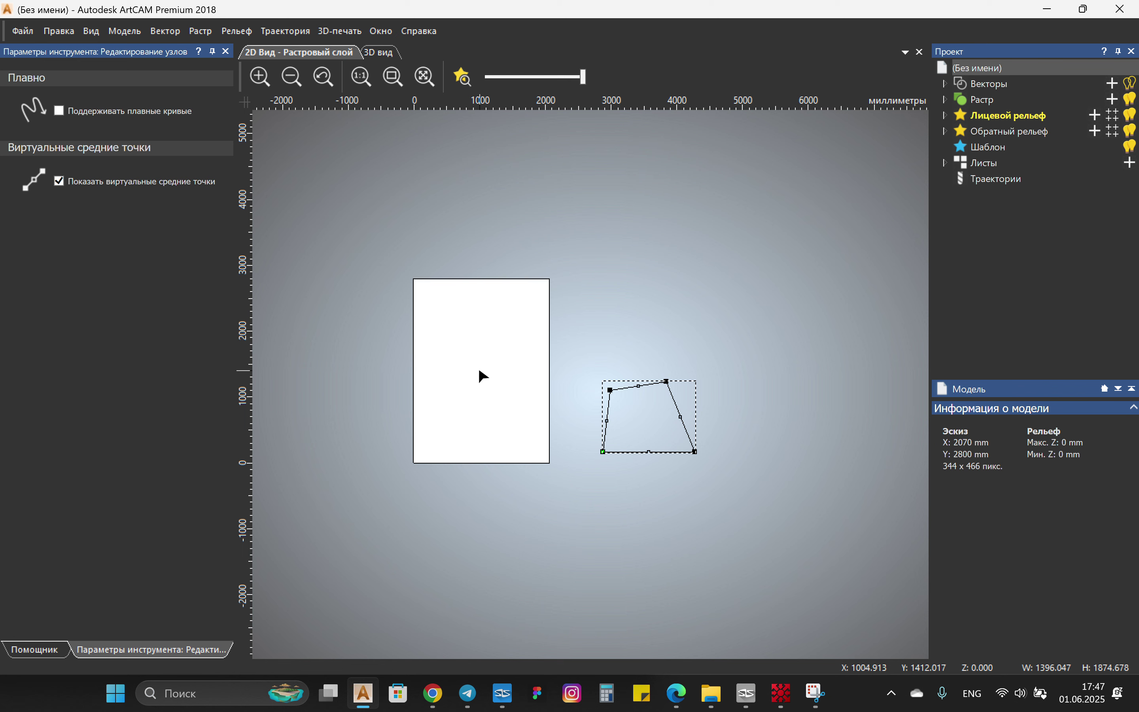
{"action": "left_click", "coordinate": [699, 407]}
{"action": "left_click_drag", "start_coordinate": [727, 348], "coordinate": [649, 445]}
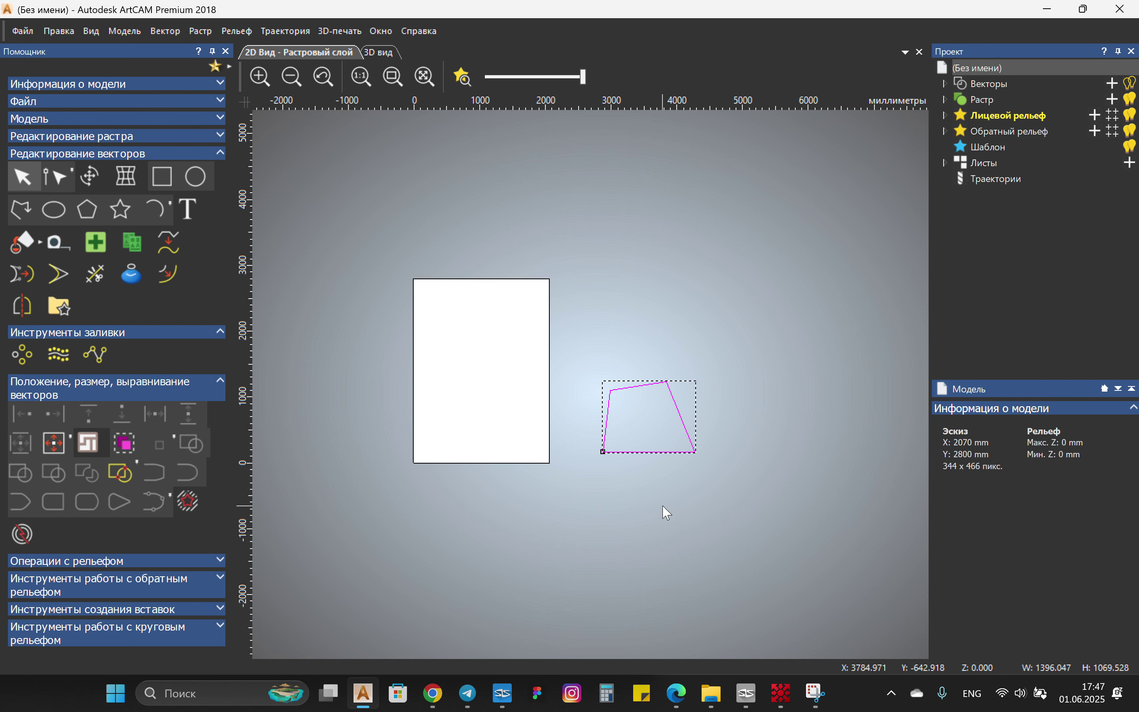
Step: Measure the quadrilateral's bottom edge, right edge and both diagonals
{"action": "key", "text": "ctrl+shift+m"}
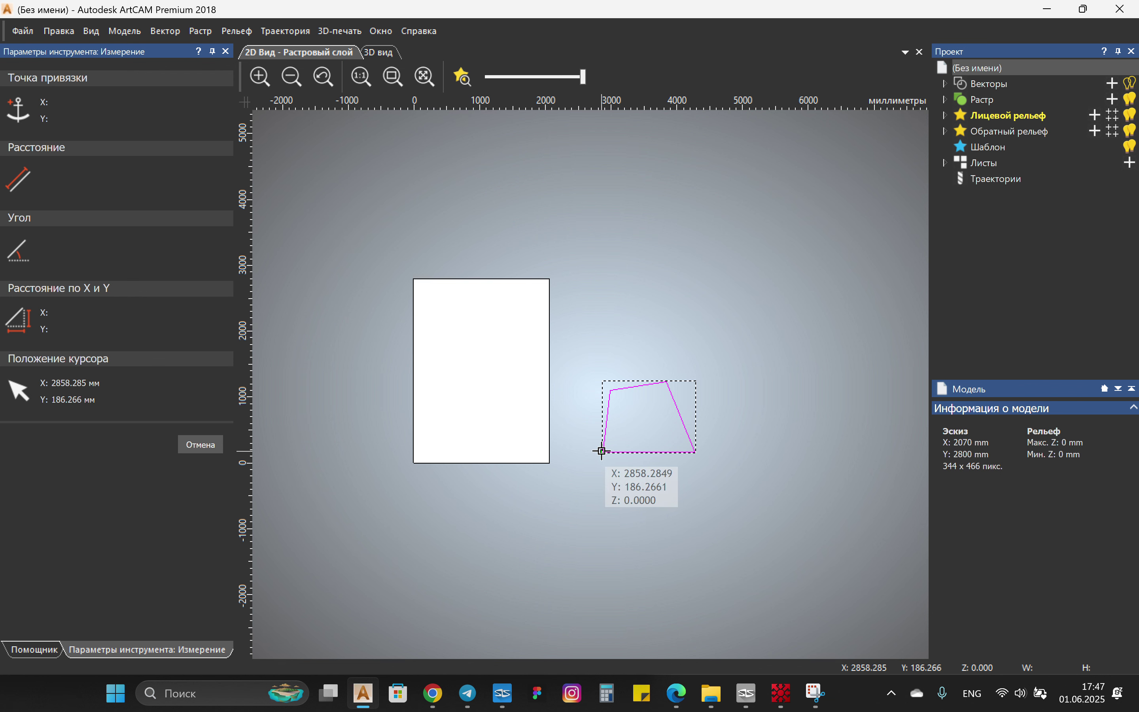
{"action": "key", "text": "Escape"}
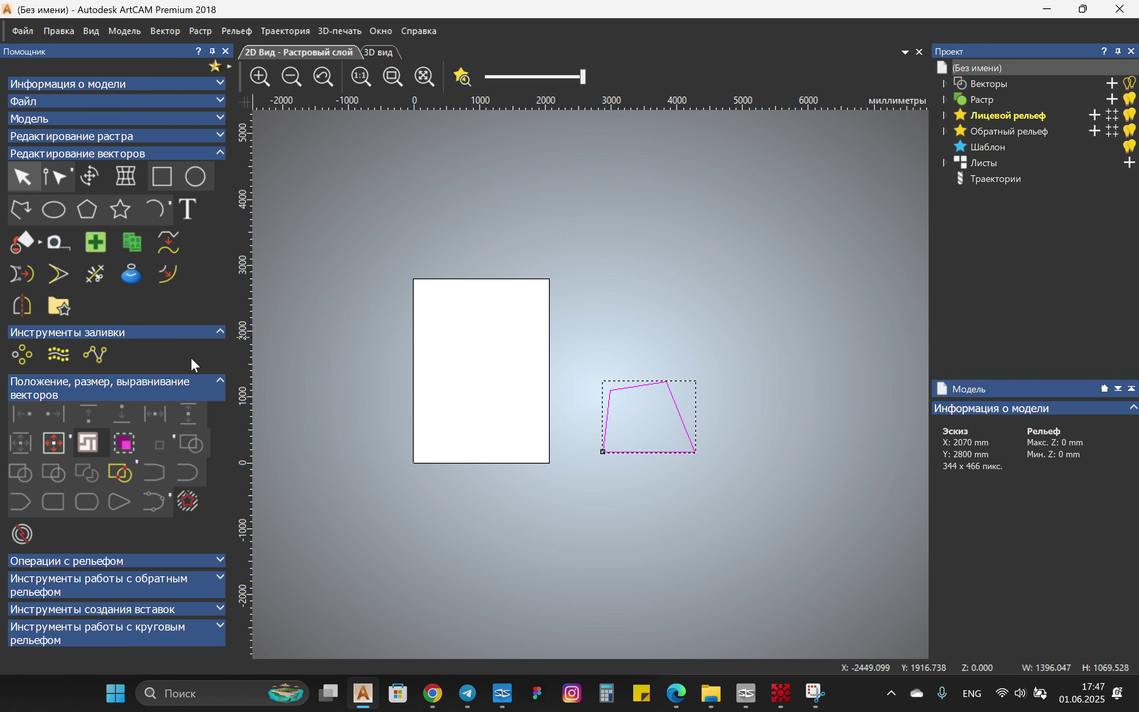
{"action": "left_click", "coordinate": [57, 244]}
{"action": "key", "text": "Escape"}
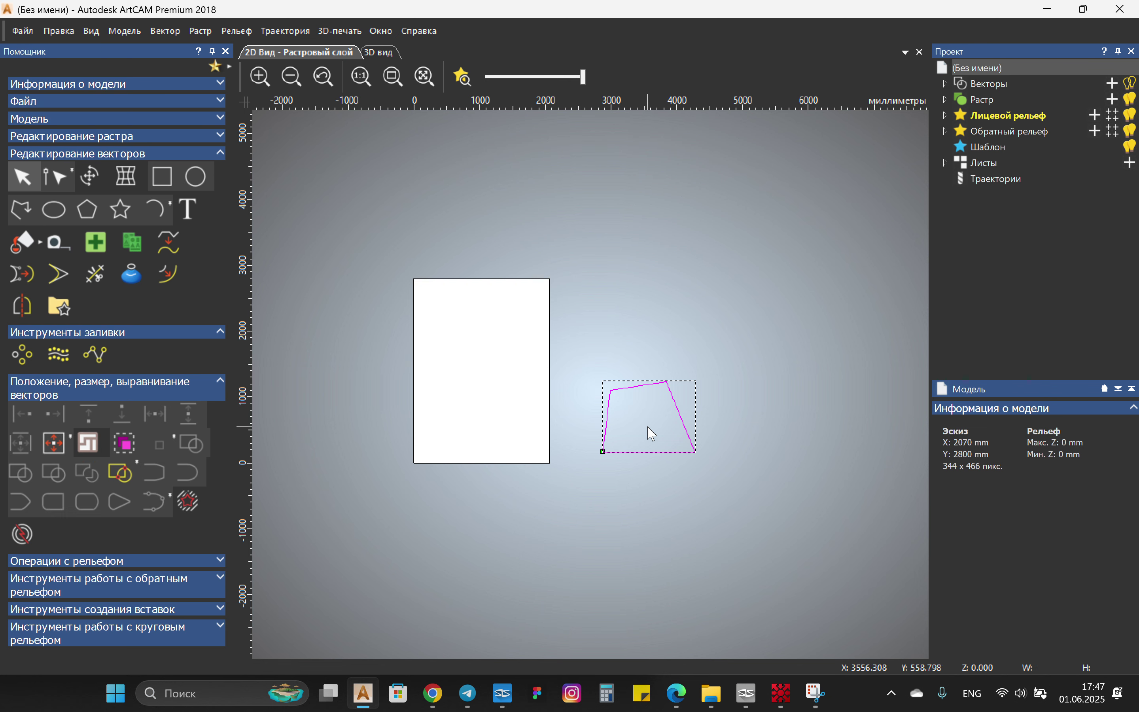
{"action": "key", "text": "m"}
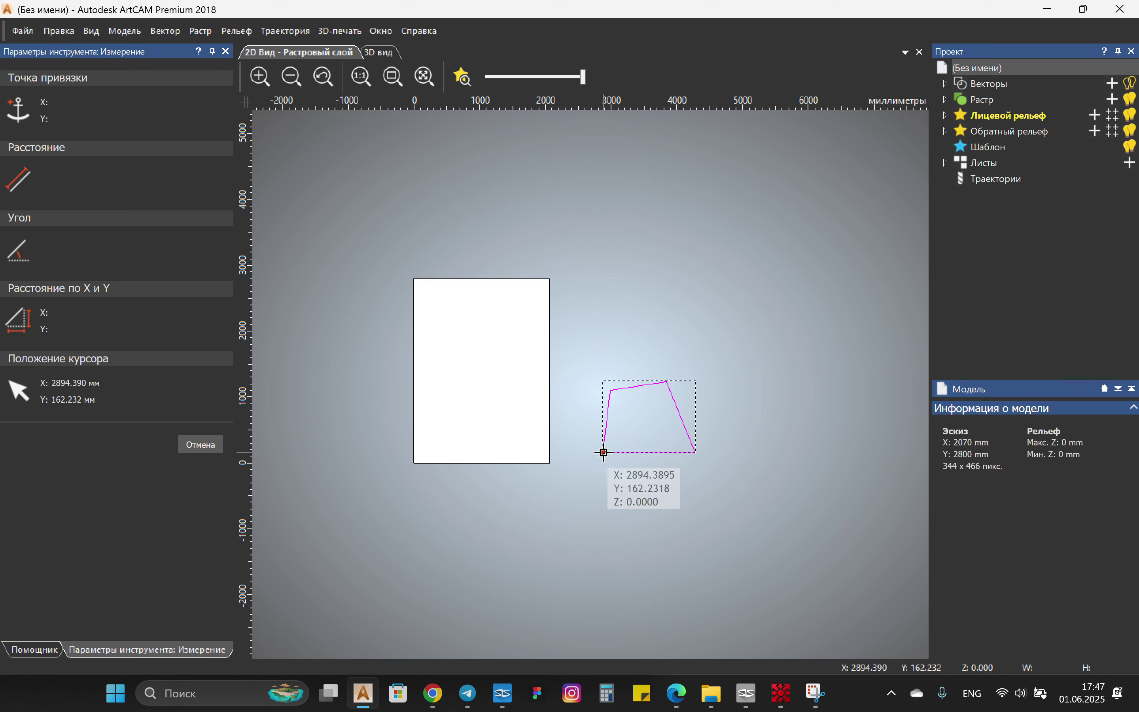
{"action": "left_click_drag", "start_coordinate": [604, 453], "coordinate": [695, 452]}
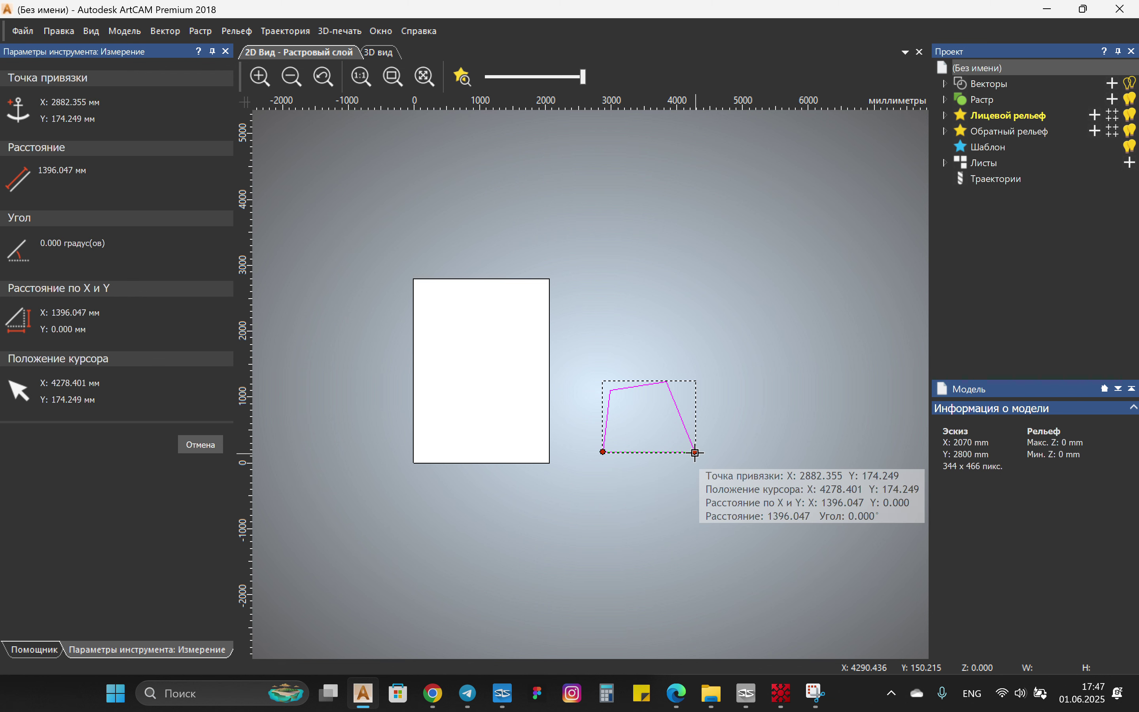
{"action": "left_click_drag", "start_coordinate": [666, 381], "coordinate": [696, 456]}
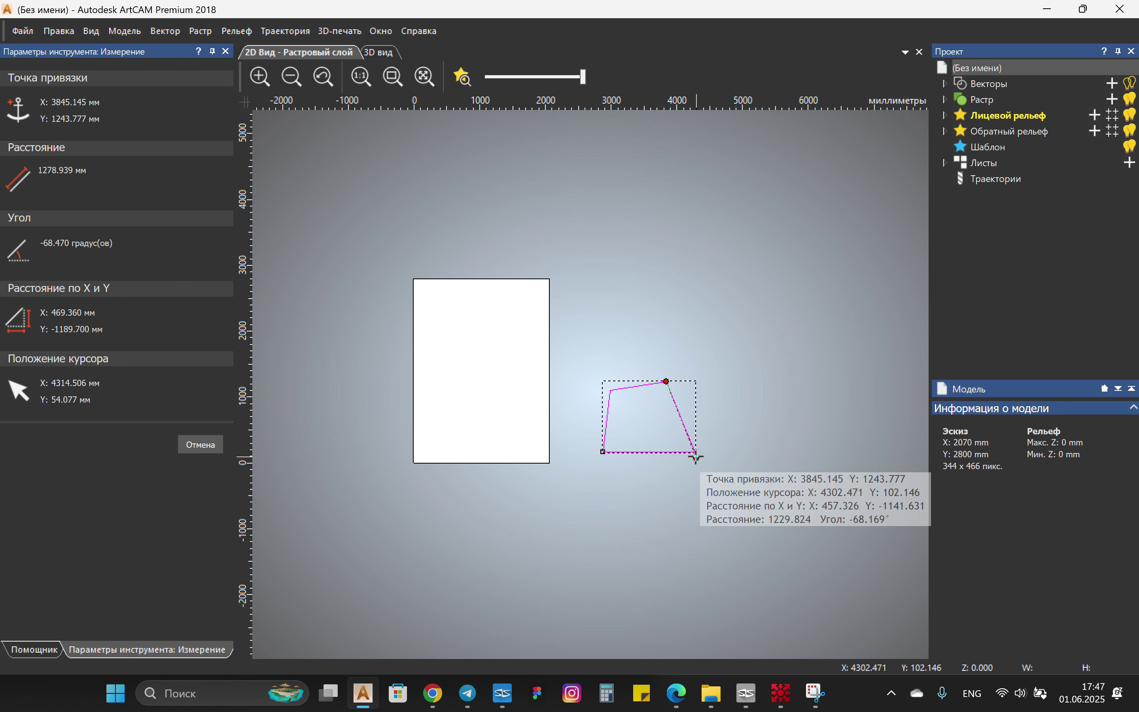
{"action": "left_click_drag", "start_coordinate": [610, 390], "coordinate": [695, 454]}
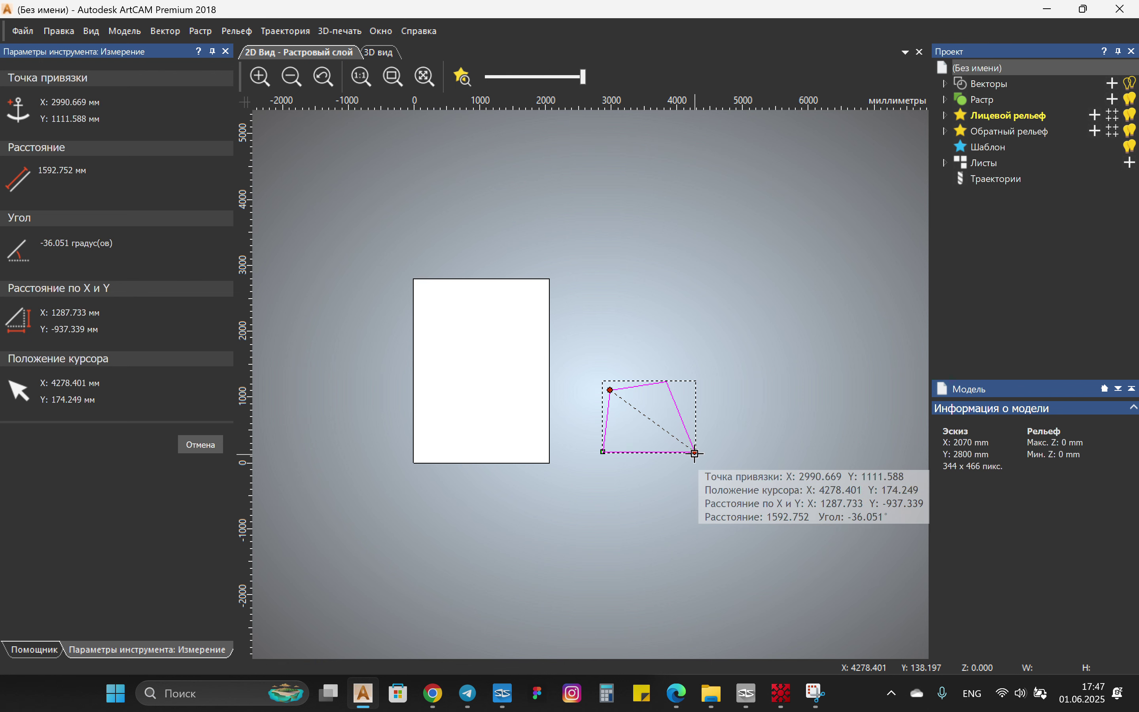
{"action": "left_click_drag", "start_coordinate": [604, 452], "coordinate": [666, 381]}
{"action": "key", "text": "Escape"}
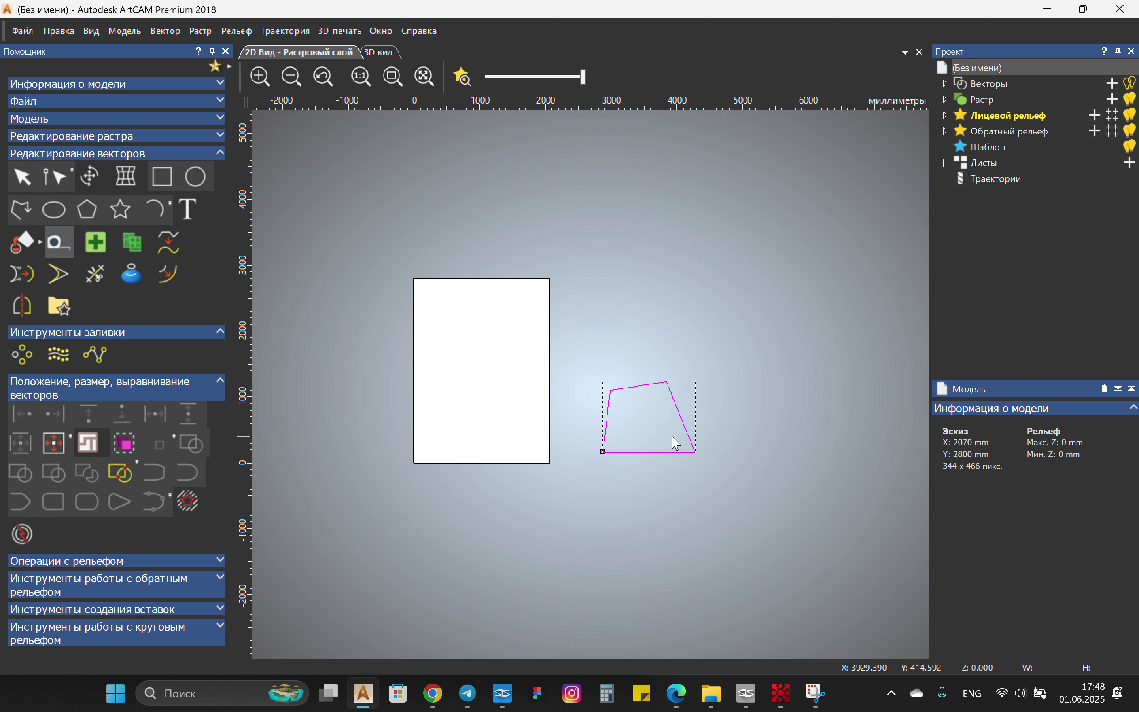
Step: Shift the quadrilateral slightly farther to the right of the sheet
{"action": "left_click", "coordinate": [780, 495]}
{"action": "middle_click_drag", "start_coordinate": [666, 457], "coordinate": [579, 432]}
{"action": "scroll", "coordinate": [582, 432], "scroll_direction": "up", "scroll_amount": 2}
{"action": "scroll", "coordinate": [584, 434], "scroll_direction": "down", "scroll_amount": 3}
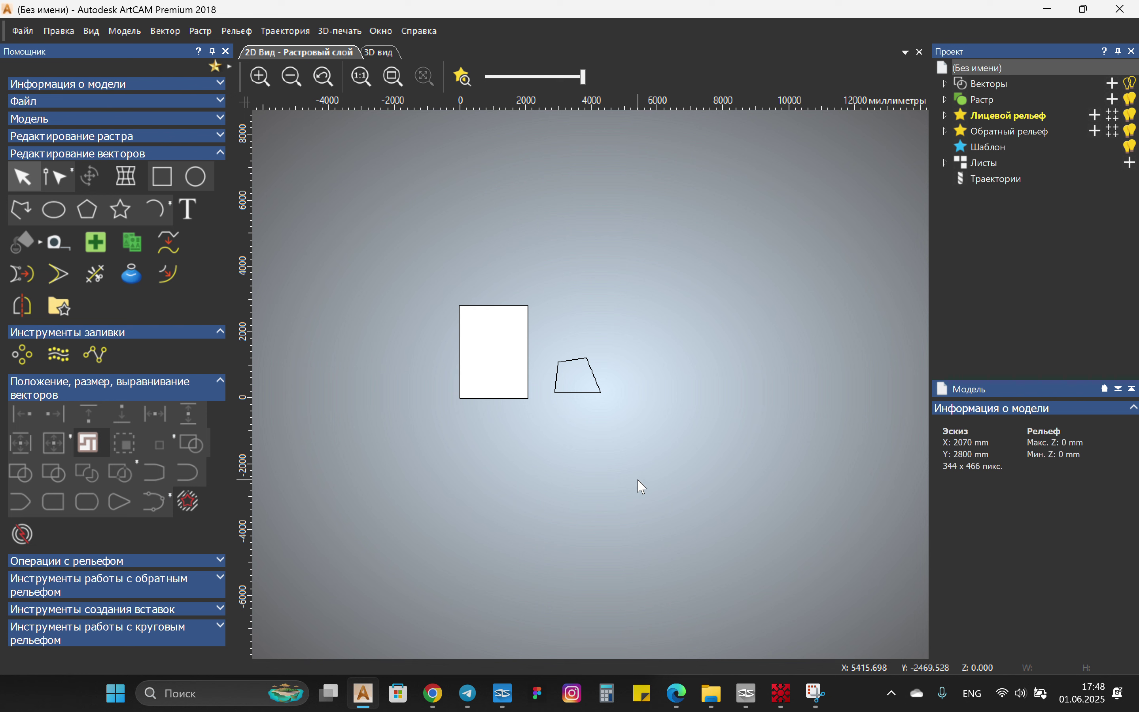
{"action": "left_click", "coordinate": [561, 394]}
{"action": "mouse_move", "coordinate": [562, 394]}
{"action": "left_mouse_down"}
{"action": "mouse_move", "coordinate": [473, 393]}
{"action": "mouse_move", "coordinate": [562, 400]}
{"action": "left_mouse_up"}
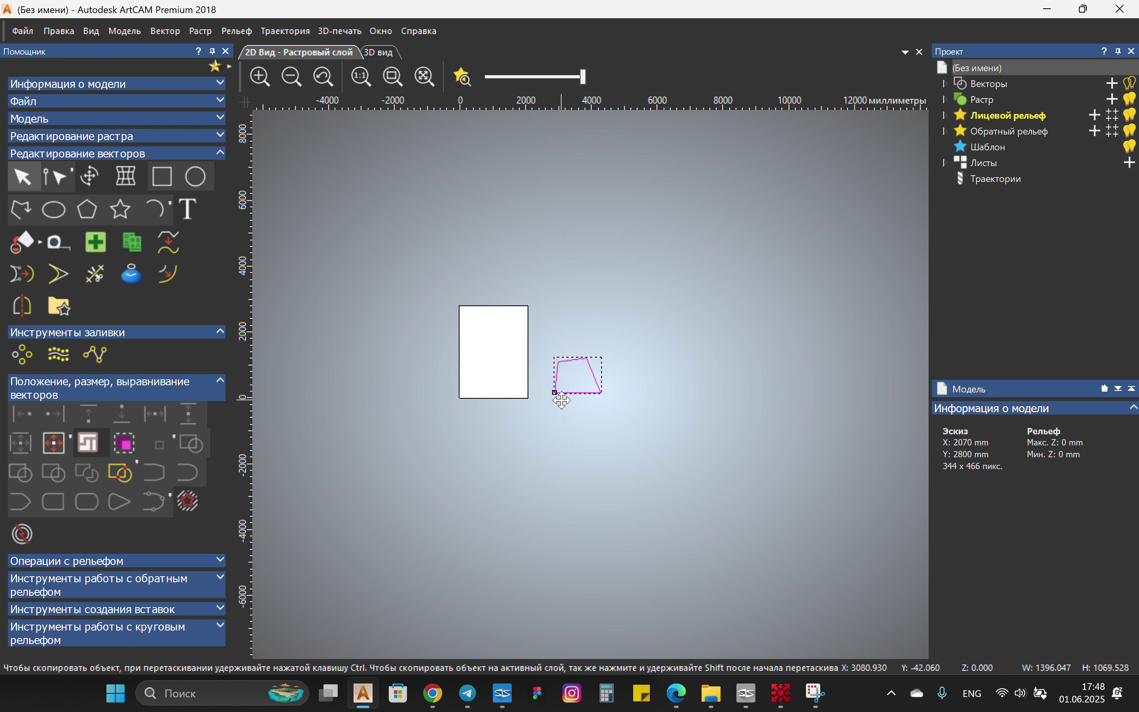
{"action": "left_click", "coordinate": [722, 407]}
{"action": "middle_click_drag", "start_coordinate": [723, 407], "coordinate": [541, 393]}
Step: Hide the rulers in the 2D view
{"action": "left_click", "coordinate": [381, 32]}
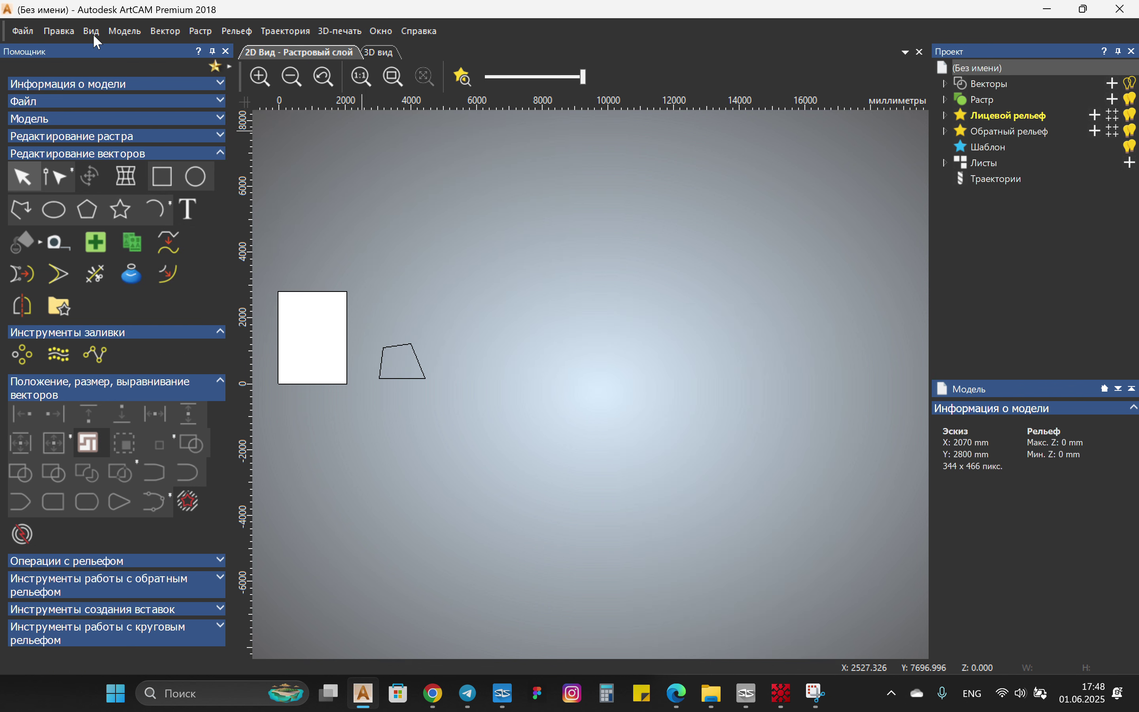
{"action": "left_click", "coordinate": [92, 34]}
{"action": "left_click", "coordinate": [143, 360]}
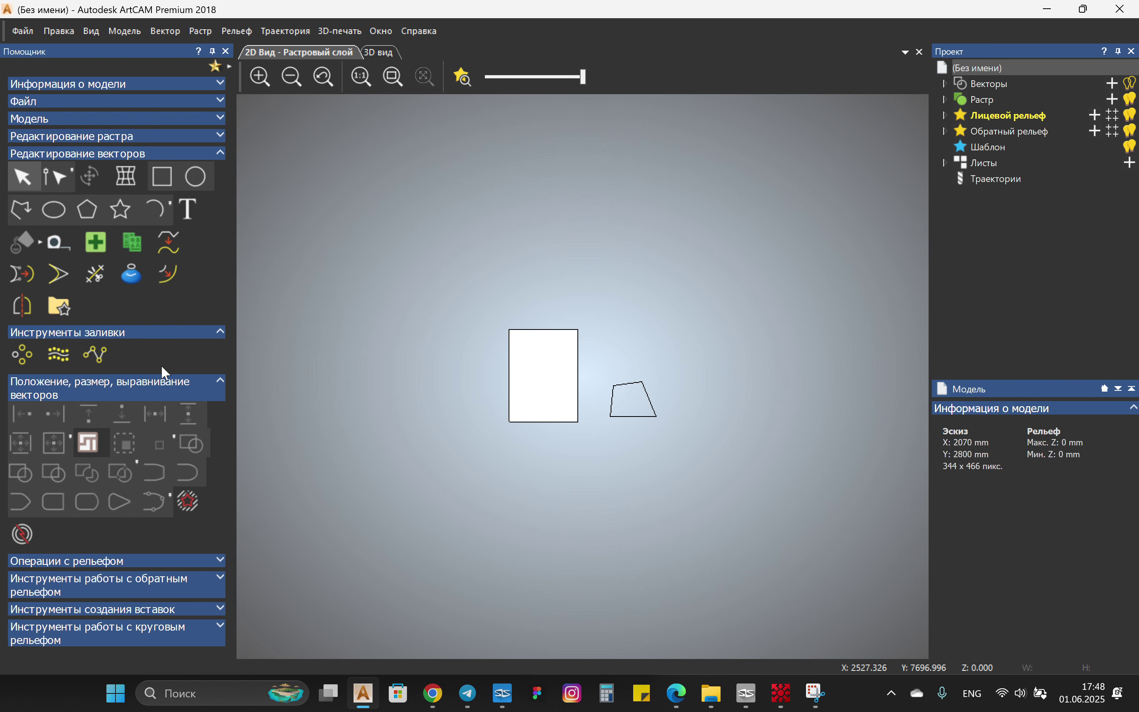
{"action": "middle_click_drag", "start_coordinate": [713, 401], "coordinate": [465, 401]}
{"action": "scroll", "coordinate": [289, 377], "scroll_direction": "up", "scroll_amount": 2}
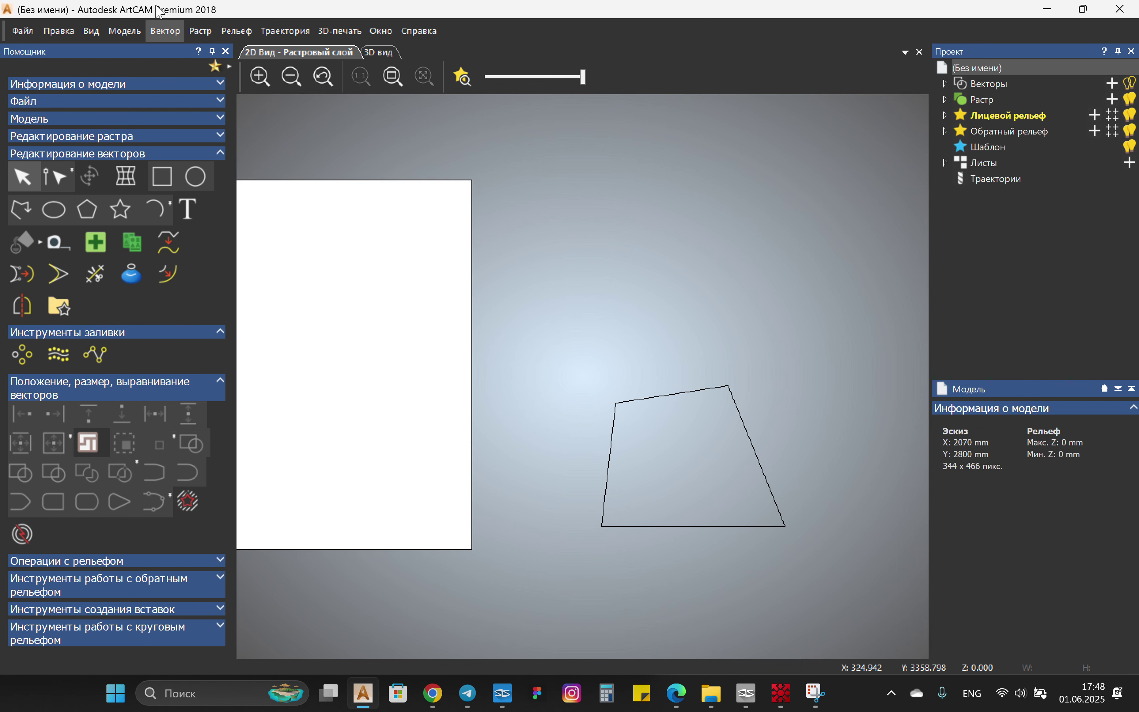
{"action": "left_click", "coordinate": [92, 31]}
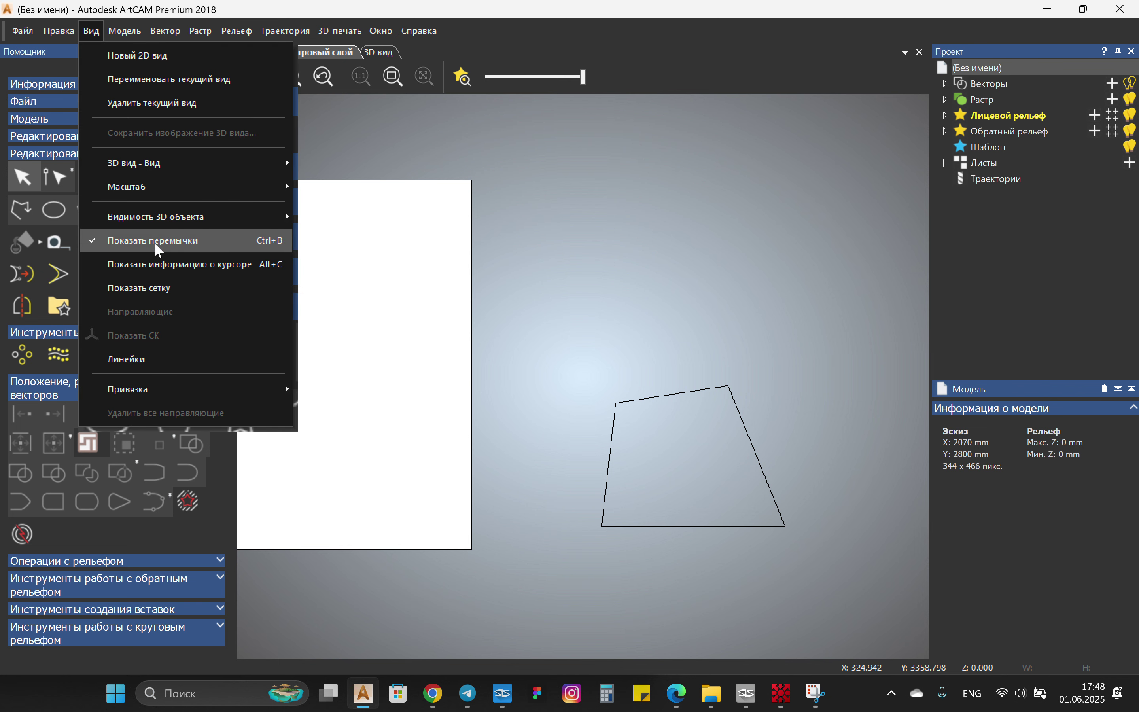
{"action": "left_click", "coordinate": [165, 241]}
Step: Move the quadrilateral onto the sheet so that its lower-left corner meets the sheet's lower-left corner
{"action": "middle_click_drag", "start_coordinate": [688, 586], "coordinate": [788, 546]}
{"action": "left_click", "coordinate": [705, 447]}
{"action": "left_click_drag", "start_coordinate": [705, 489], "coordinate": [394, 470]}
{"action": "left_click", "coordinate": [480, 426]}
{"action": "scroll", "coordinate": [479, 426], "scroll_direction": "up", "scroll_amount": 1}
{"action": "scroll", "coordinate": [473, 421], "scroll_direction": "up", "scroll_amount": 1}
{"action": "scroll", "coordinate": [455, 465], "scroll_direction": "down", "scroll_amount": 1}
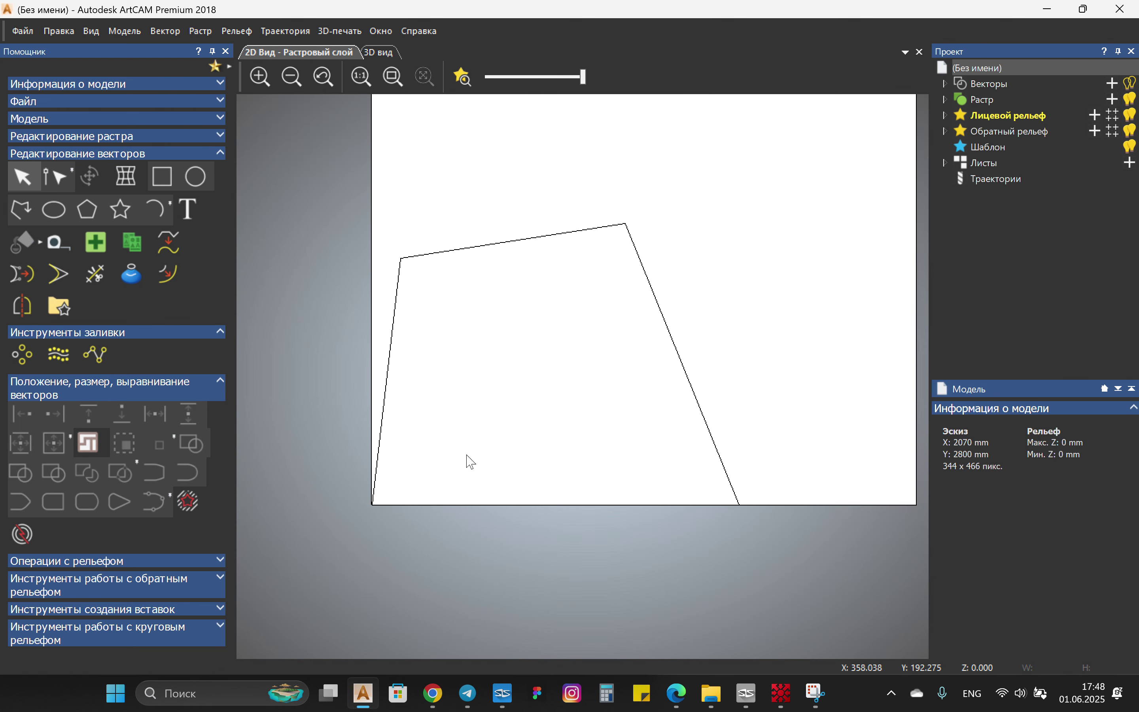
{"action": "middle_click_drag", "start_coordinate": [508, 372], "coordinate": [438, 473]}
{"action": "scroll", "coordinate": [438, 471], "scroll_direction": "down", "scroll_amount": 1}
{"action": "middle_click_drag", "start_coordinate": [494, 410], "coordinate": [444, 418]}
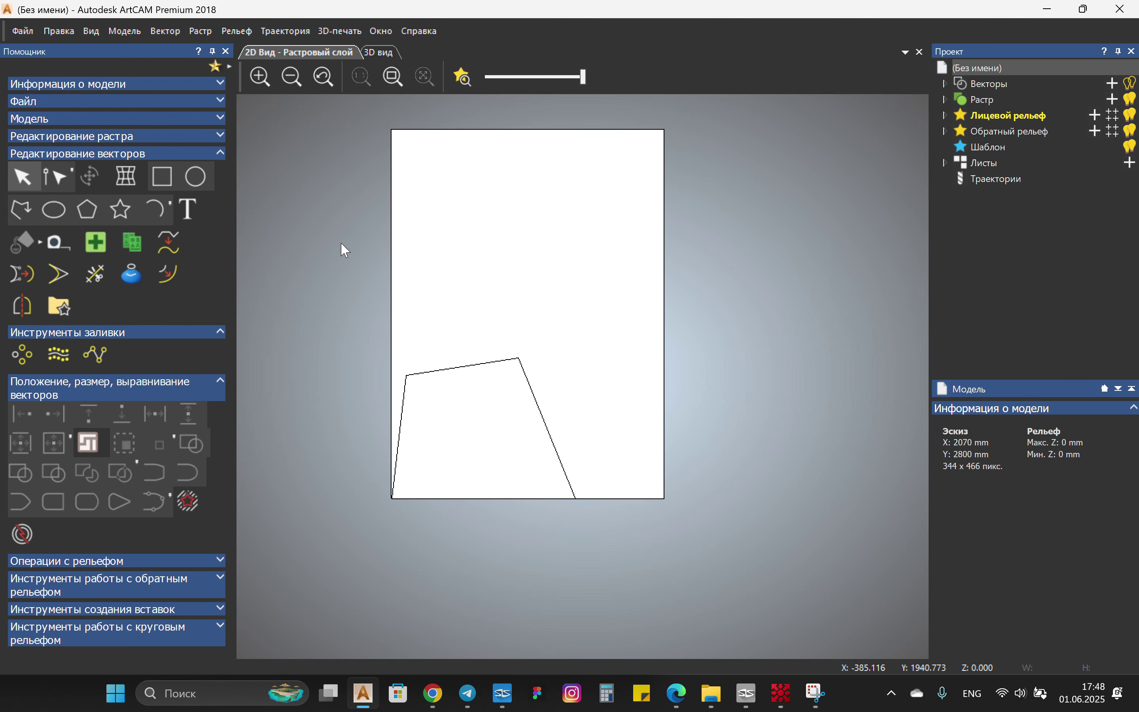
Step: Turn the rulers back on in the 2D view
{"action": "left_click", "coordinate": [133, 25]}
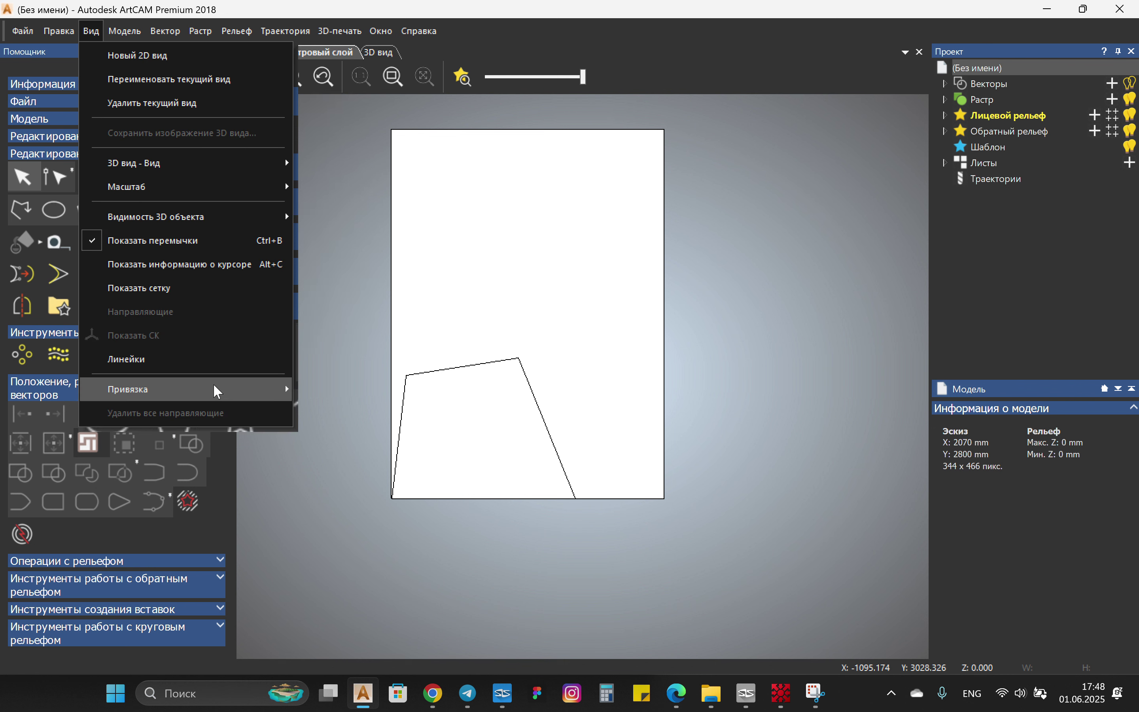
{"action": "left_click", "coordinate": [216, 390]}
{"action": "scroll", "coordinate": [546, 527], "scroll_direction": "up", "scroll_amount": 1}
{"action": "scroll", "coordinate": [539, 501], "scroll_direction": "up", "scroll_amount": 1}
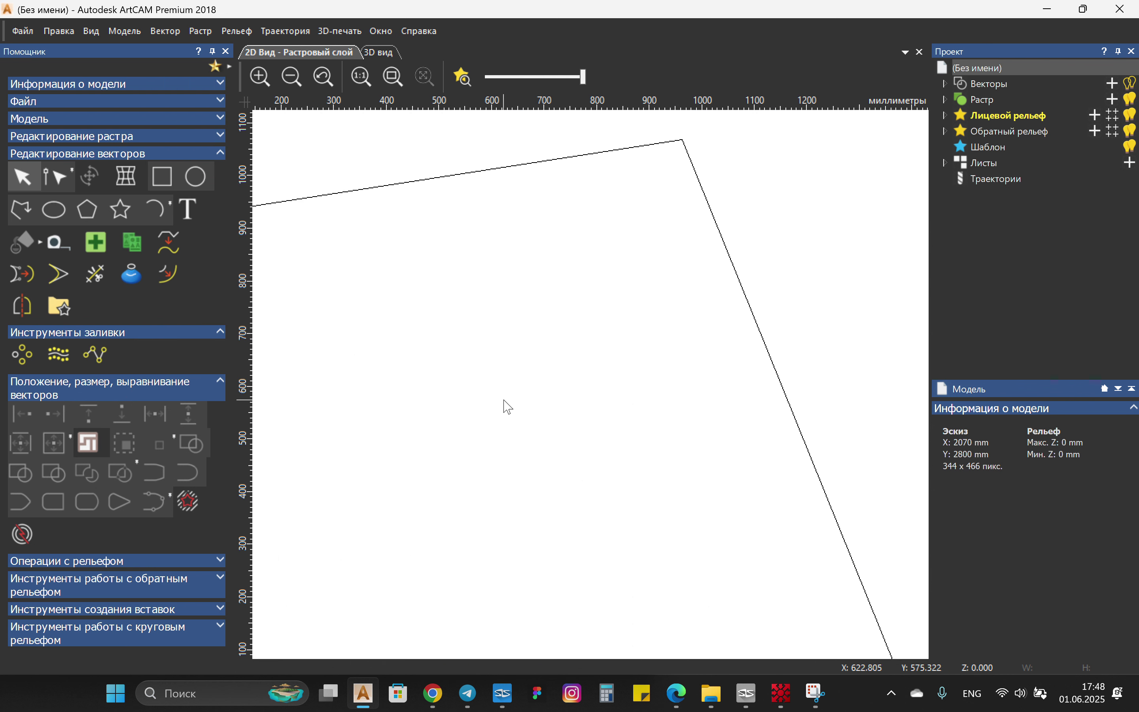
{"action": "scroll", "coordinate": [506, 405], "scroll_direction": "down", "scroll_amount": 1}
Step: Move the quadrilateral off the sheet into the empty area to its right
{"action": "left_click", "coordinate": [403, 390]}
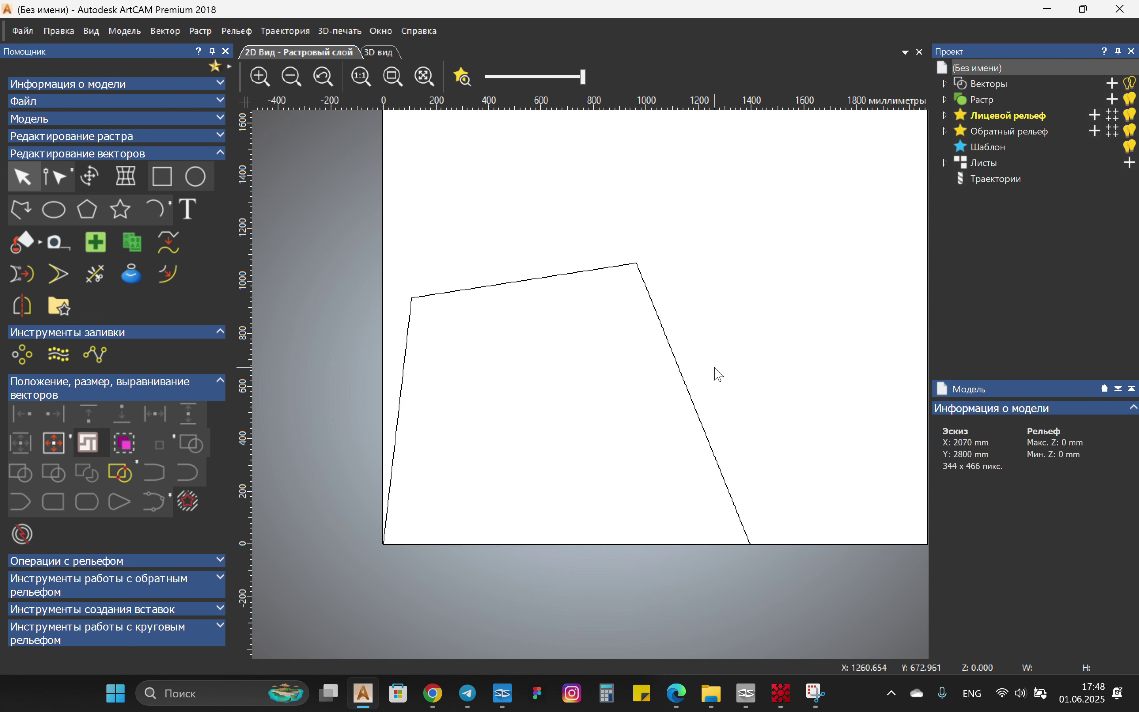
{"action": "scroll", "coordinate": [592, 389], "scroll_direction": "down", "scroll_amount": 4}
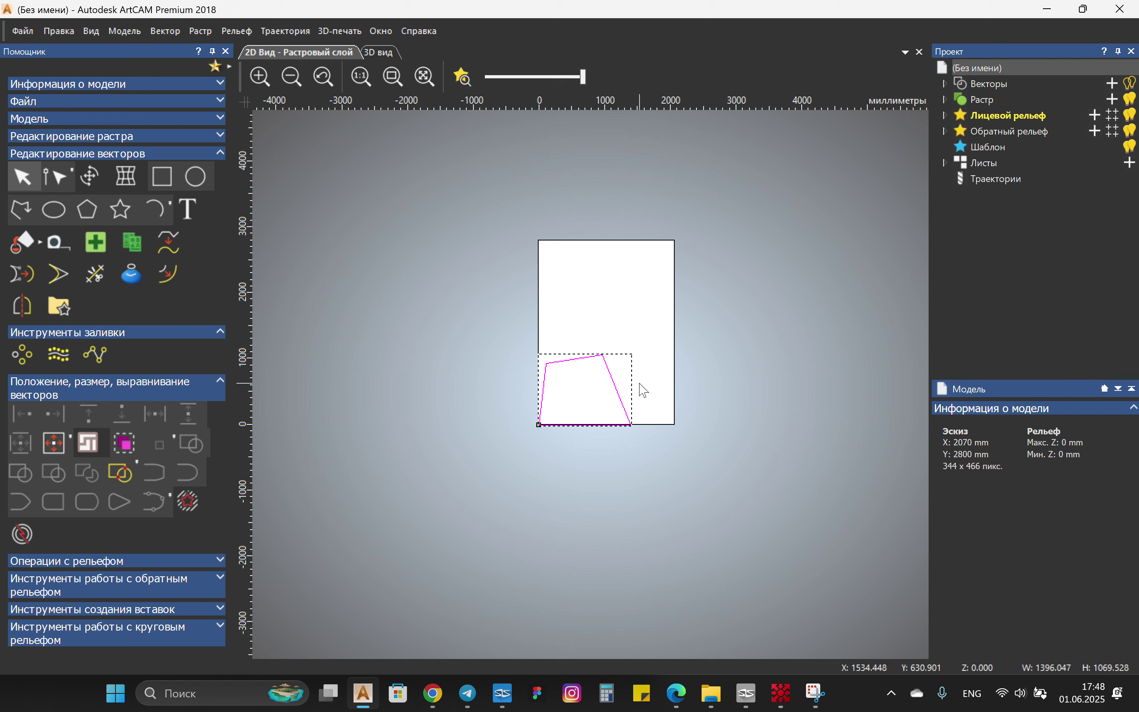
{"action": "left_click_drag", "start_coordinate": [596, 393], "coordinate": [762, 417]}
{"action": "middle_click_drag", "start_coordinate": [762, 418], "coordinate": [473, 451]}
{"action": "left_click_drag", "start_coordinate": [472, 450], "coordinate": [575, 439]}
{"action": "left_click", "coordinate": [654, 471]}
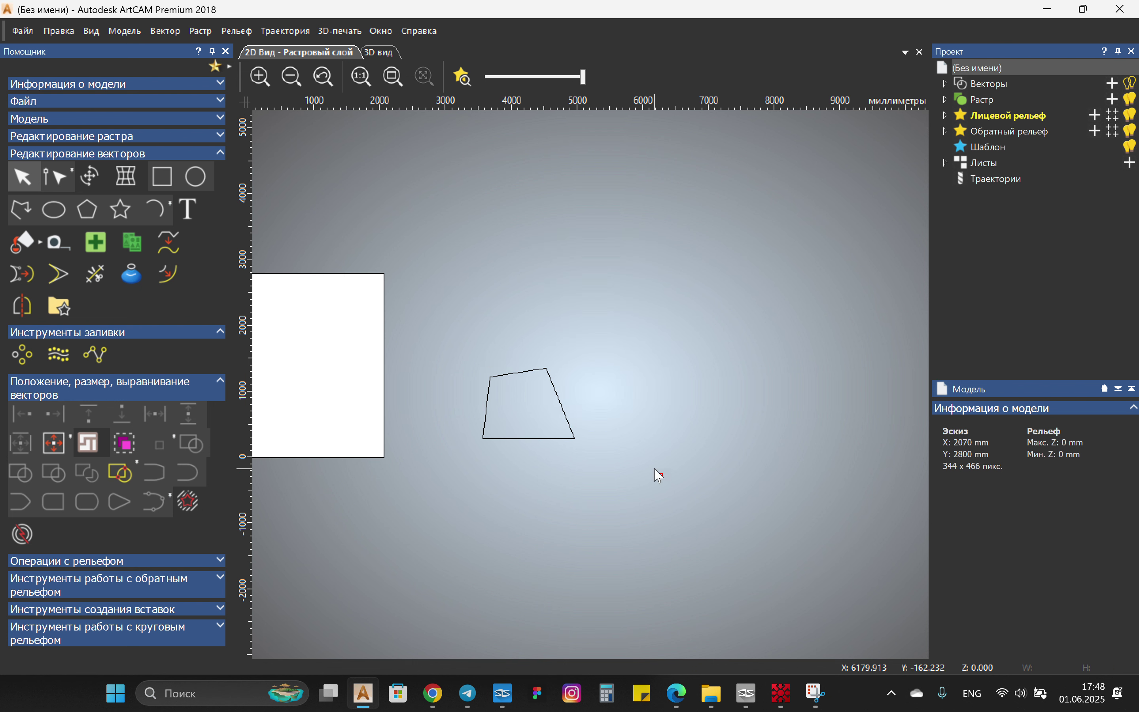
Step: Add a node on the quadrilateral's left edge at about Y 935 mm and reopen the shape for node editing
{"action": "left_click", "coordinate": [522, 403]}
{"action": "left_click_drag", "start_coordinate": [646, 434], "coordinate": [522, 390]}
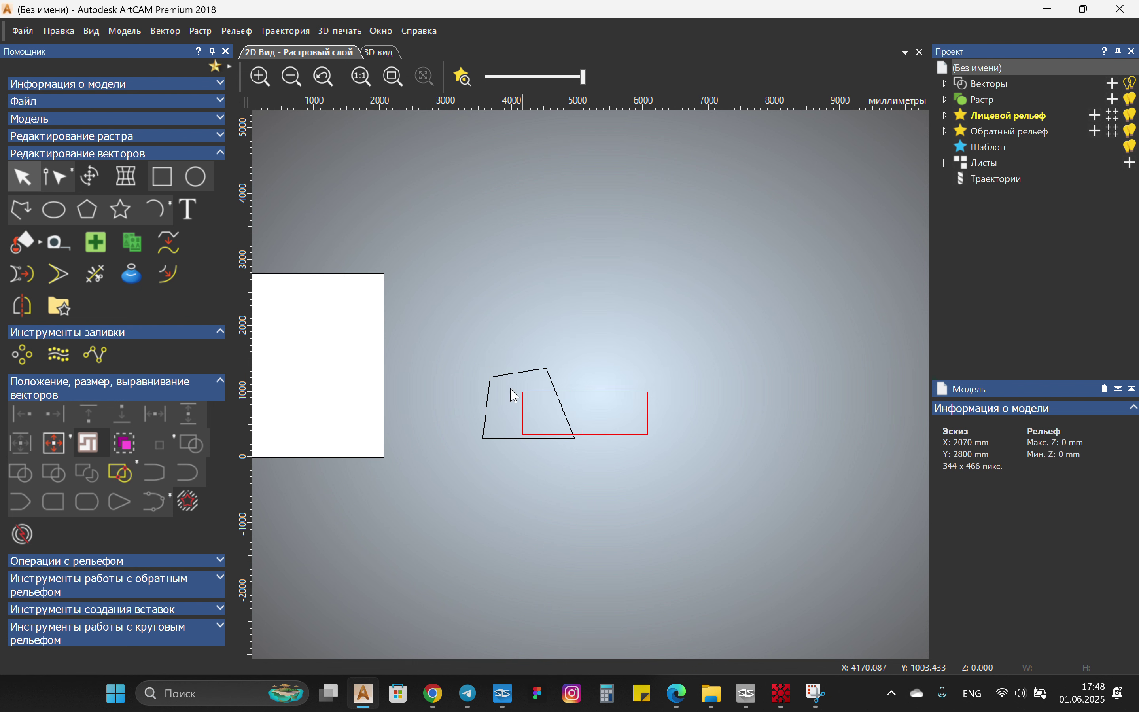
{"action": "key", "text": "n"}
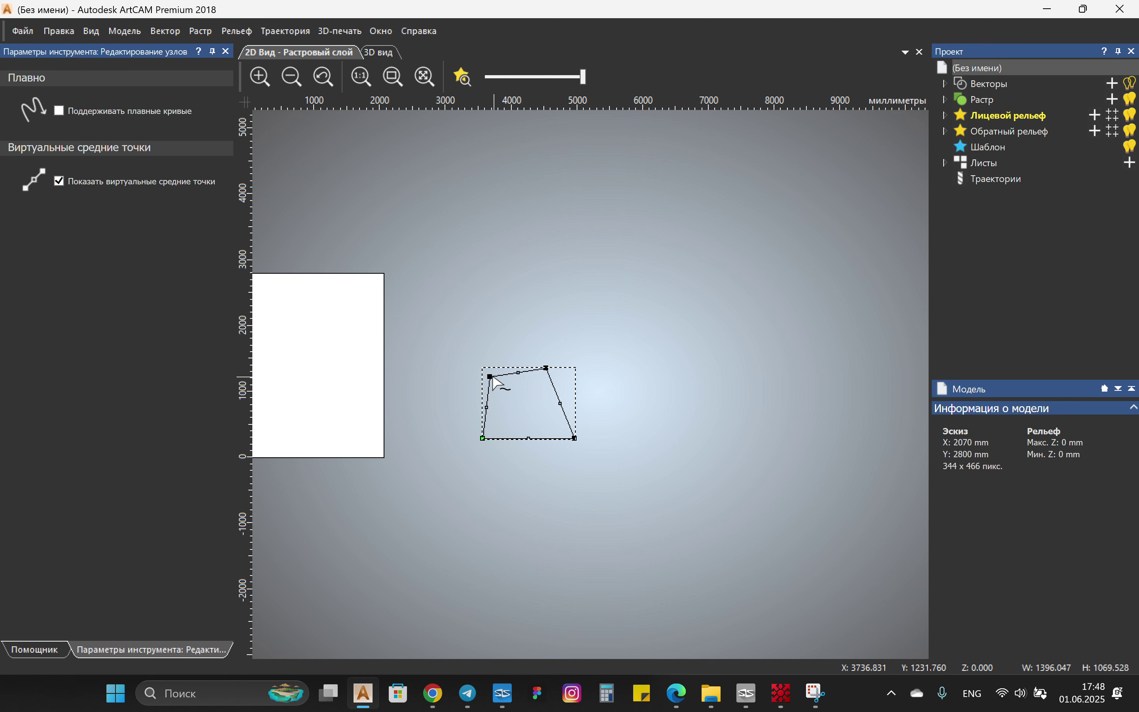
{"action": "scroll", "coordinate": [502, 404], "scroll_direction": "up", "scroll_amount": 2}
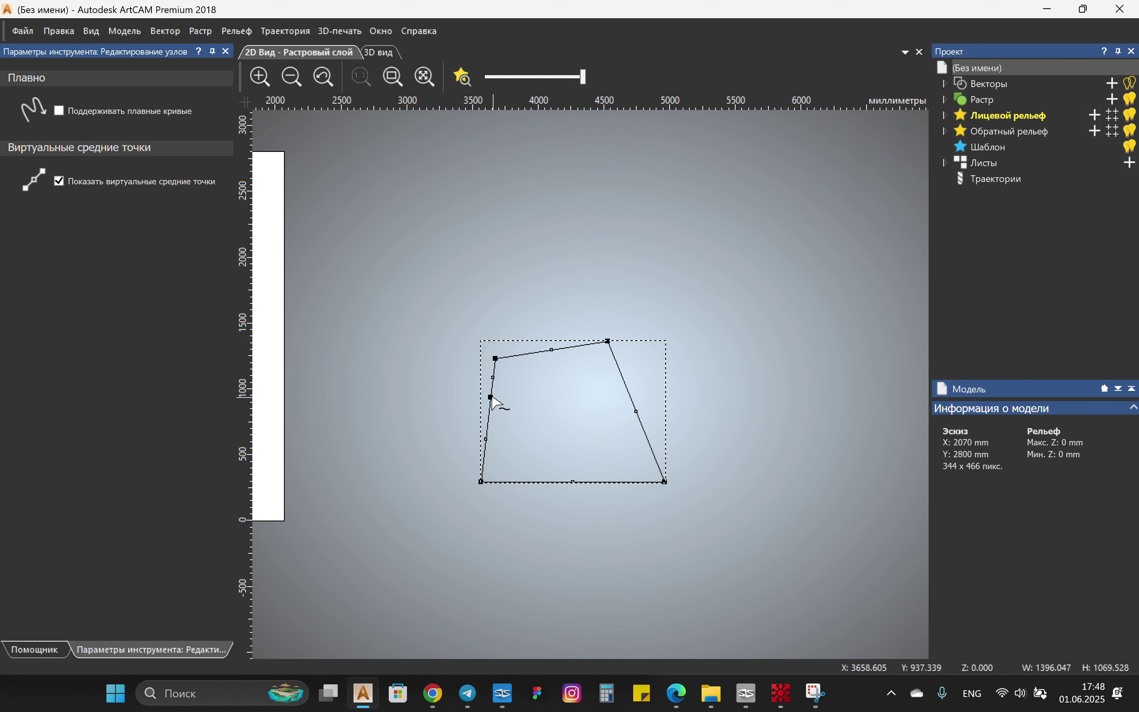
{"action": "left_click", "coordinate": [513, 398]}
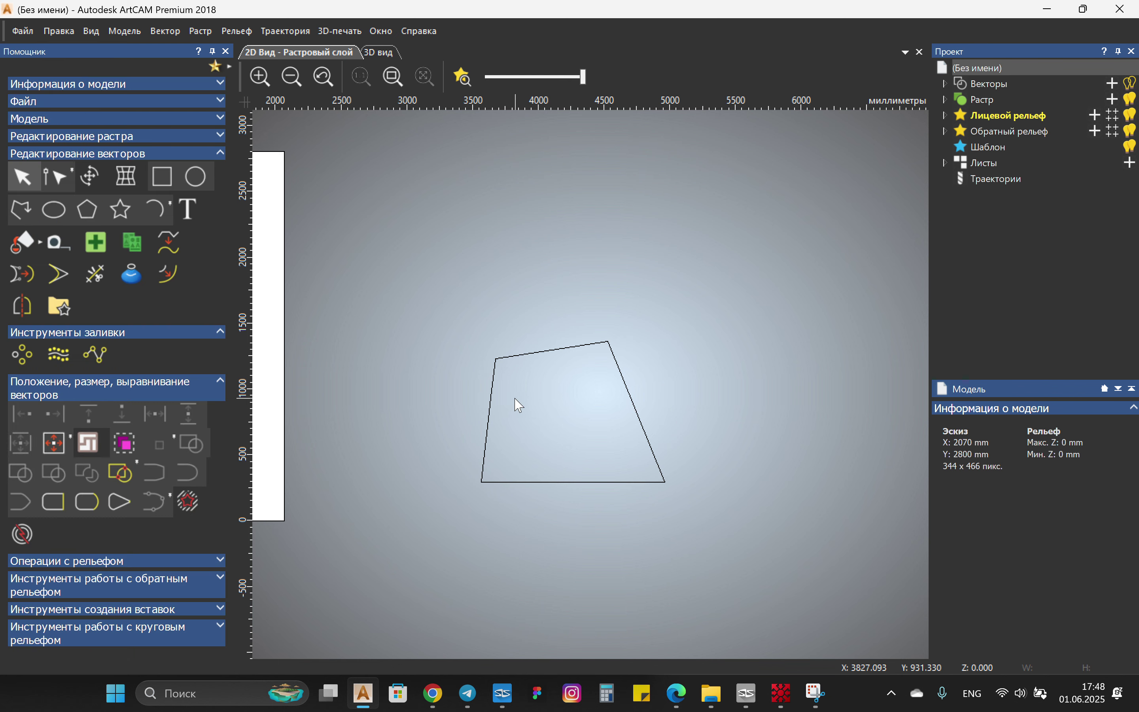
{"action": "left_click", "coordinate": [489, 392]}
{"action": "key", "text": "n"}
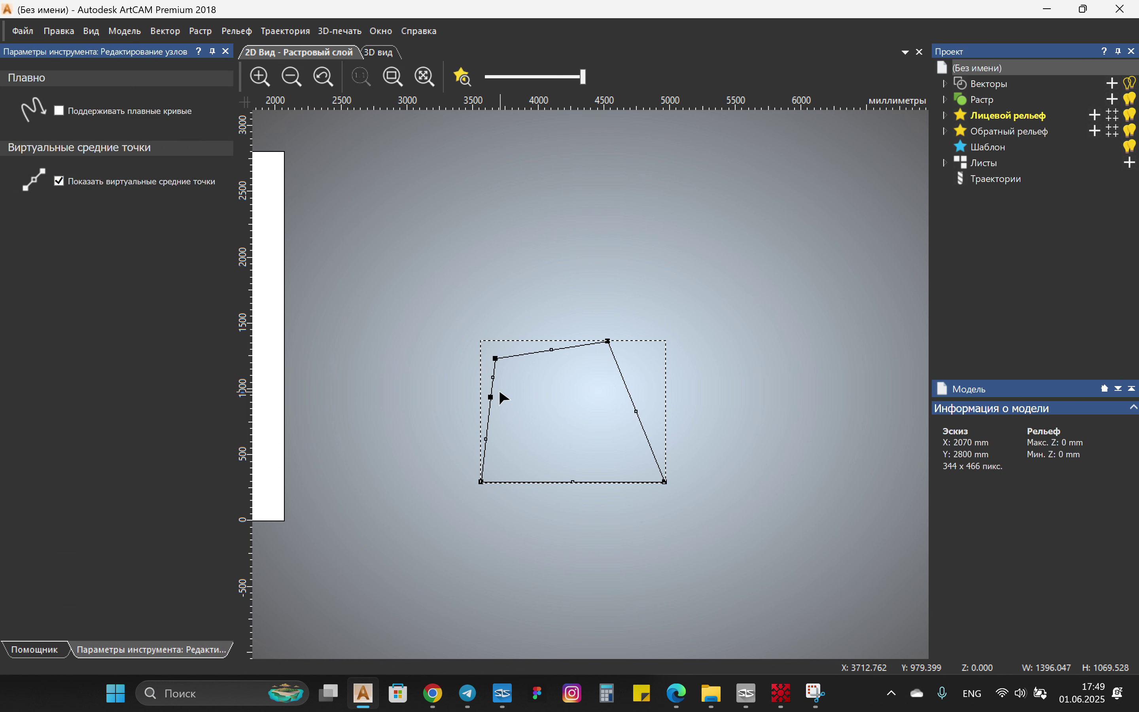
Step: Cut the quadrilateral open on its left and top edges and move the freed upper-left corner piece up and to the left
{"action": "left_click", "coordinate": [530, 372]}
{"action": "left_click", "coordinate": [492, 369]}
{"action": "left_click_drag", "start_coordinate": [514, 353], "coordinate": [442, 278]}
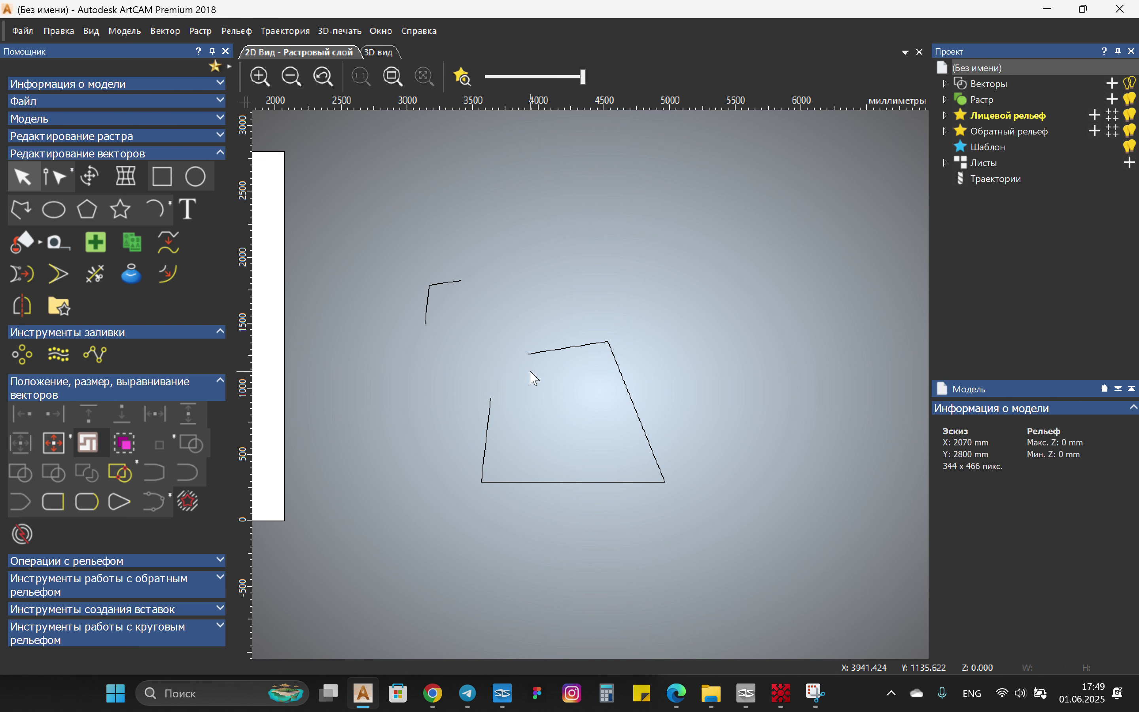
Step: Undo the last move of the corner piece
{"action": "left_click", "coordinate": [534, 379]}
{"action": "key", "text": "ctrl+z"}
{"action": "left_click", "coordinate": [533, 393]}
{"action": "left_click", "coordinate": [533, 392]}
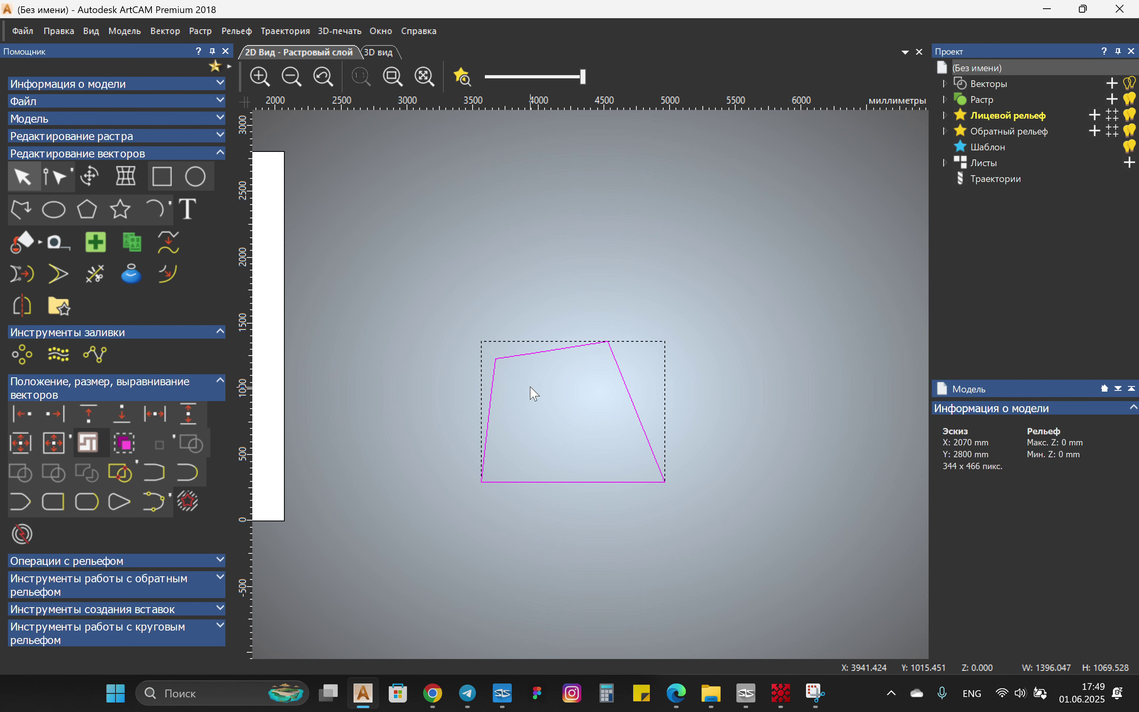
Step: Move the detached corner piece about 445 mm to the left and 110 mm up from the rest of the outline
{"action": "left_click", "coordinate": [518, 376]}
{"action": "left_click", "coordinate": [571, 386]}
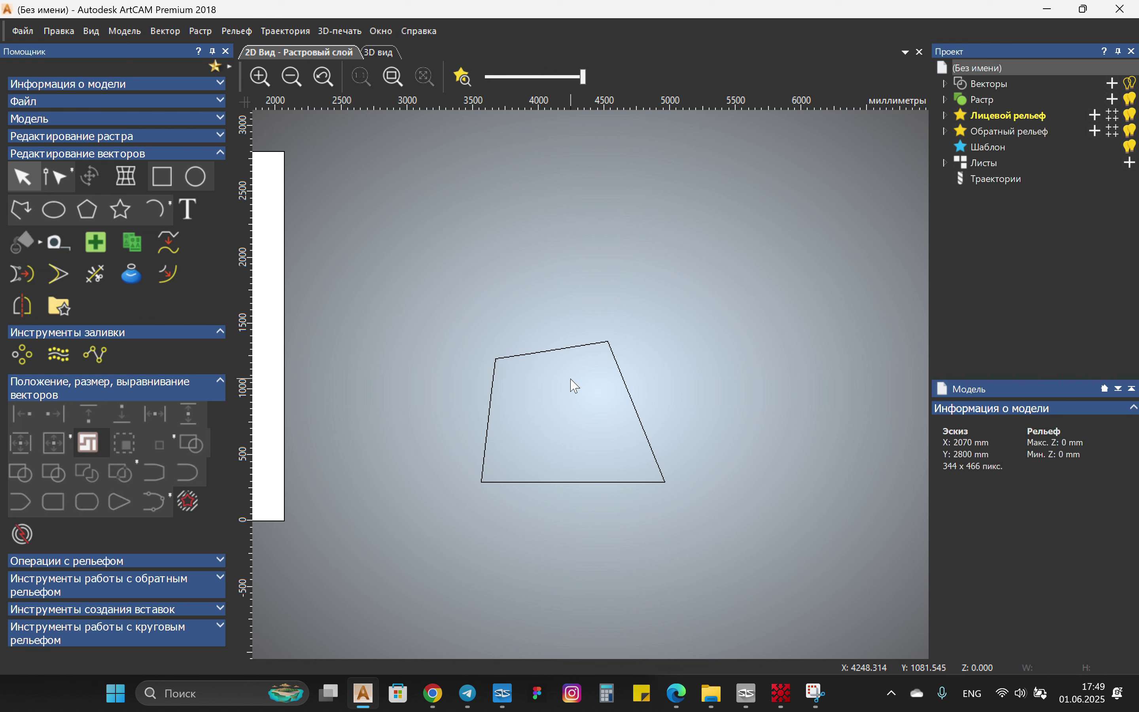
{"action": "left_click", "coordinate": [517, 375]}
{"action": "left_click", "coordinate": [552, 366]}
{"action": "left_click_drag", "start_coordinate": [532, 373], "coordinate": [452, 331]}
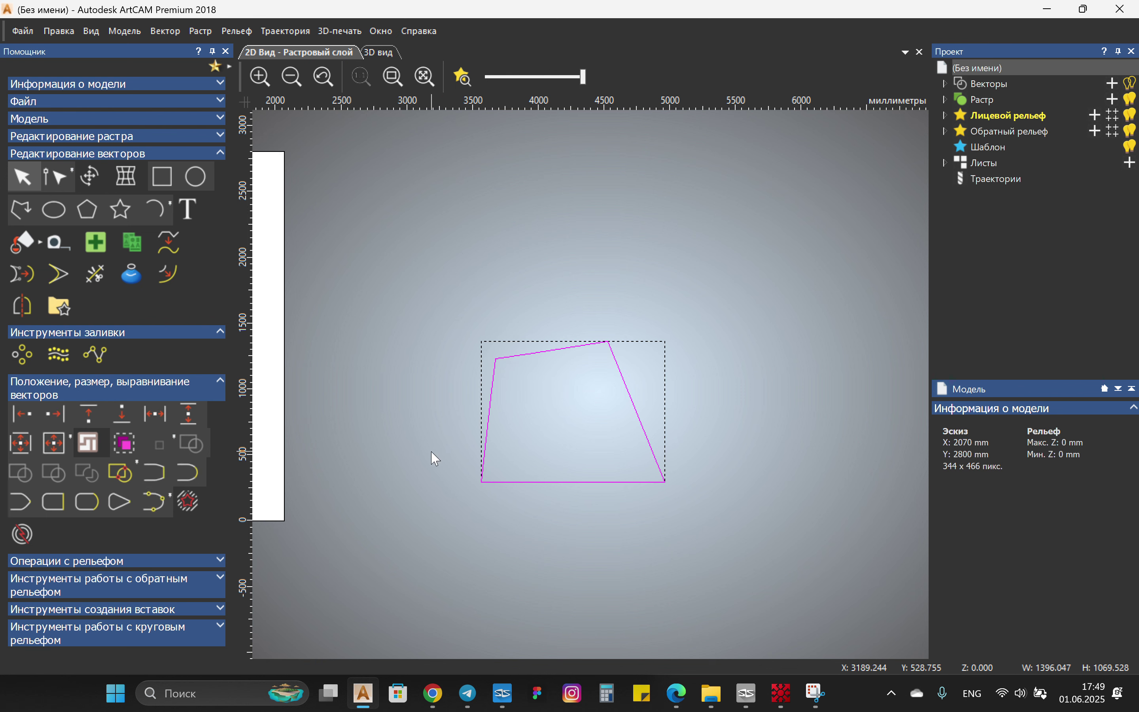
{"action": "left_click_drag", "start_coordinate": [528, 423], "coordinate": [449, 418]}
{"action": "left_click_drag", "start_coordinate": [525, 390], "coordinate": [354, 462]}
{"action": "left_click_drag", "start_coordinate": [544, 390], "coordinate": [550, 360]}
{"action": "left_click", "coordinate": [576, 373]}
{"action": "left_click", "coordinate": [549, 350]}
{"action": "left_click", "coordinate": [503, 327]}
{"action": "left_click", "coordinate": [451, 341]}
{"action": "left_click", "coordinate": [540, 303]}
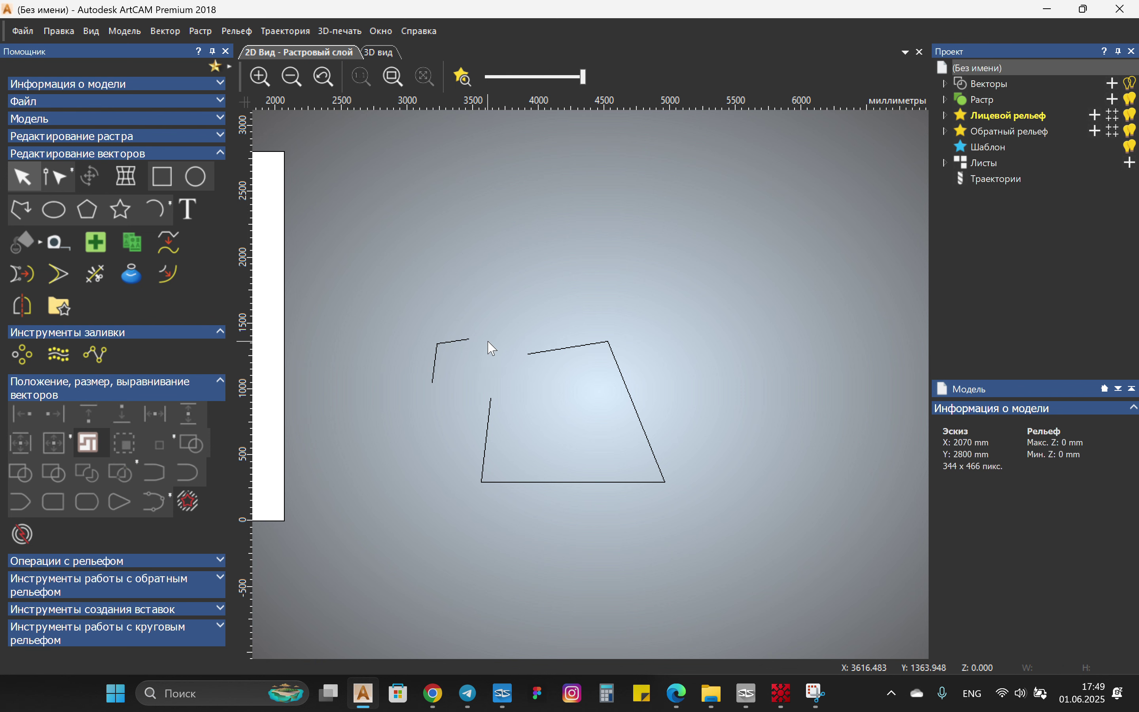
Step: Try joining the corner piece to the rest of the outline with a straight line
{"action": "left_click", "coordinate": [451, 342]}
{"action": "left_click", "coordinate": [558, 348], "text": "shift"}
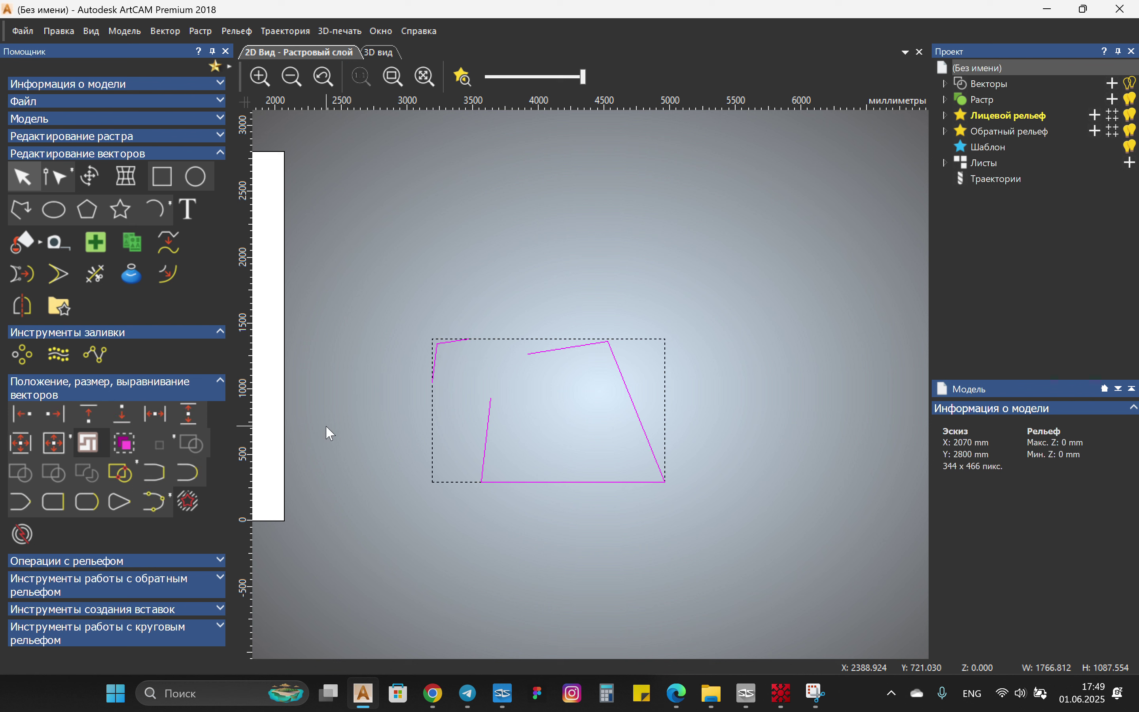
{"action": "left_click", "coordinate": [157, 469]}
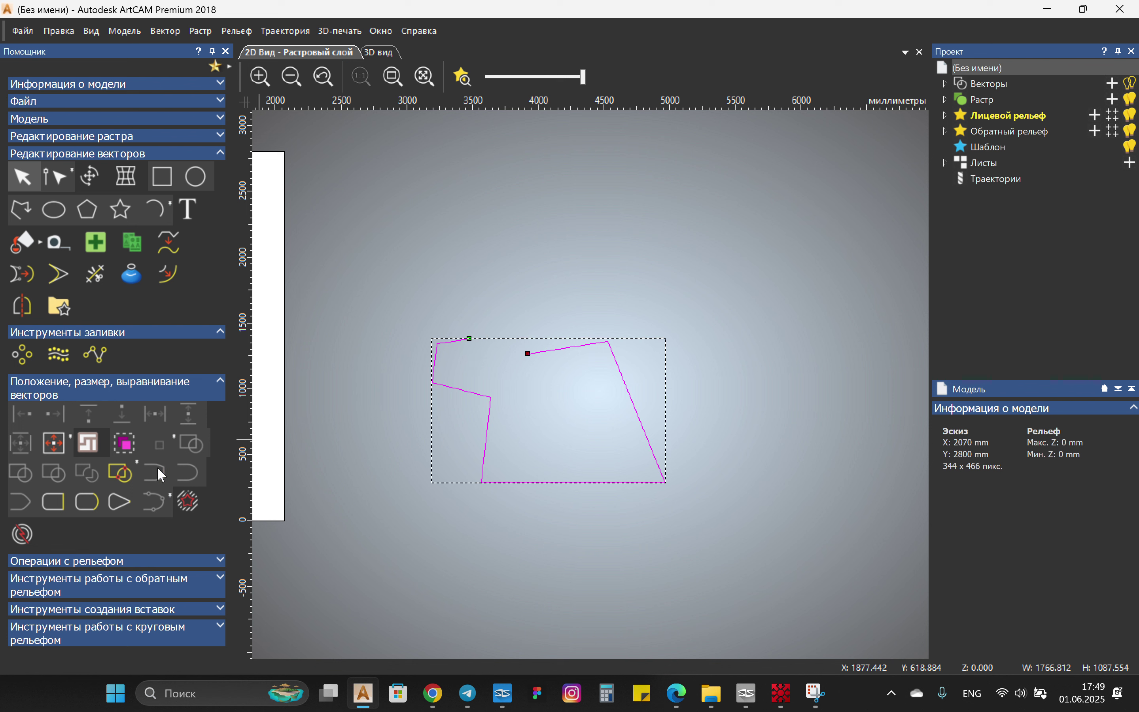
{"action": "key", "text": "ctrl+z"}
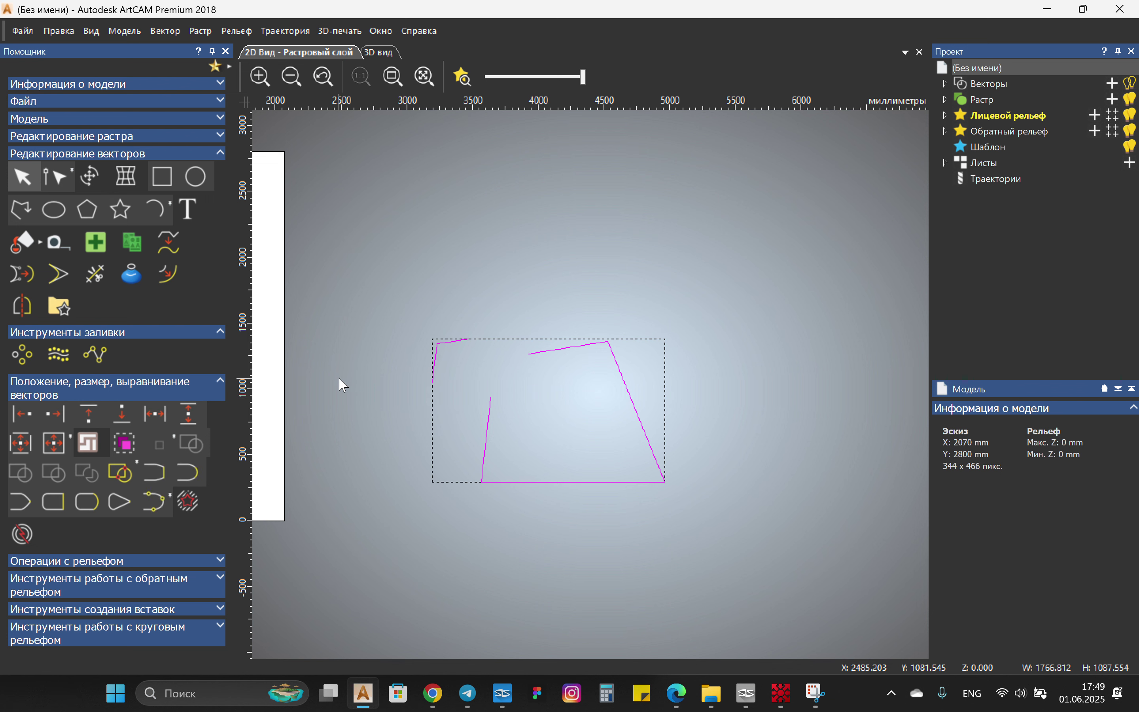
Step: Try joining the upper ends of the corner piece and the outline with a smooth curve
{"action": "left_click", "coordinate": [187, 473]}
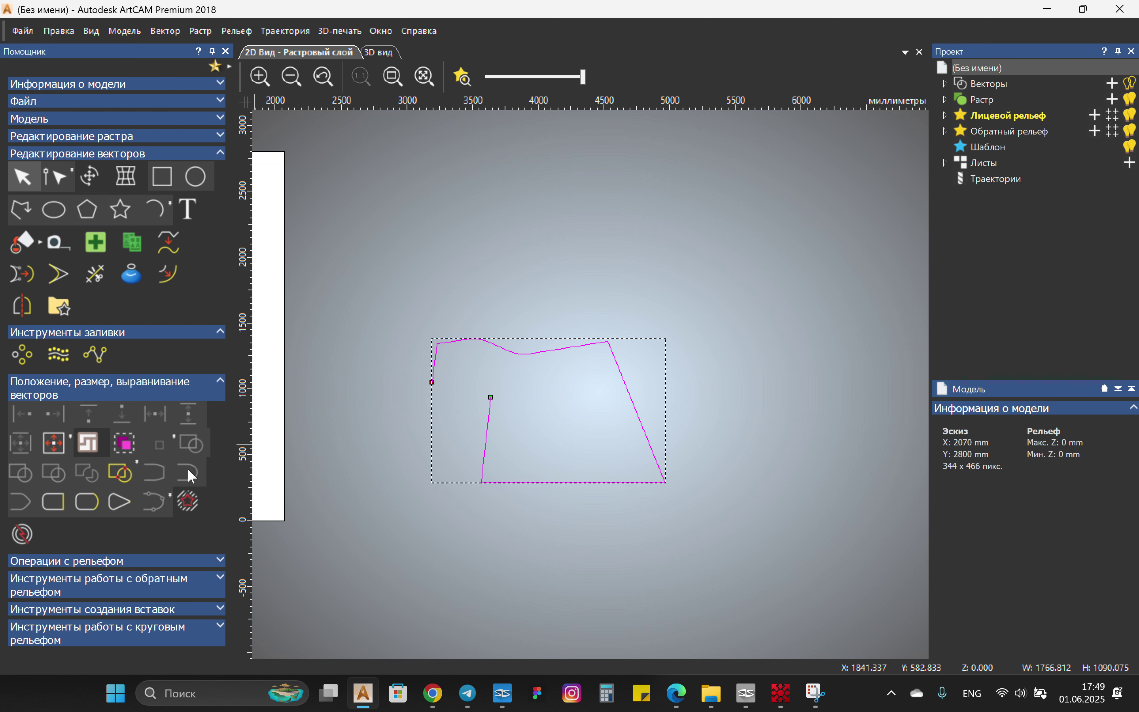
{"action": "left_click", "coordinate": [550, 381]}
{"action": "scroll", "coordinate": [549, 381], "scroll_direction": "up", "scroll_amount": 6}
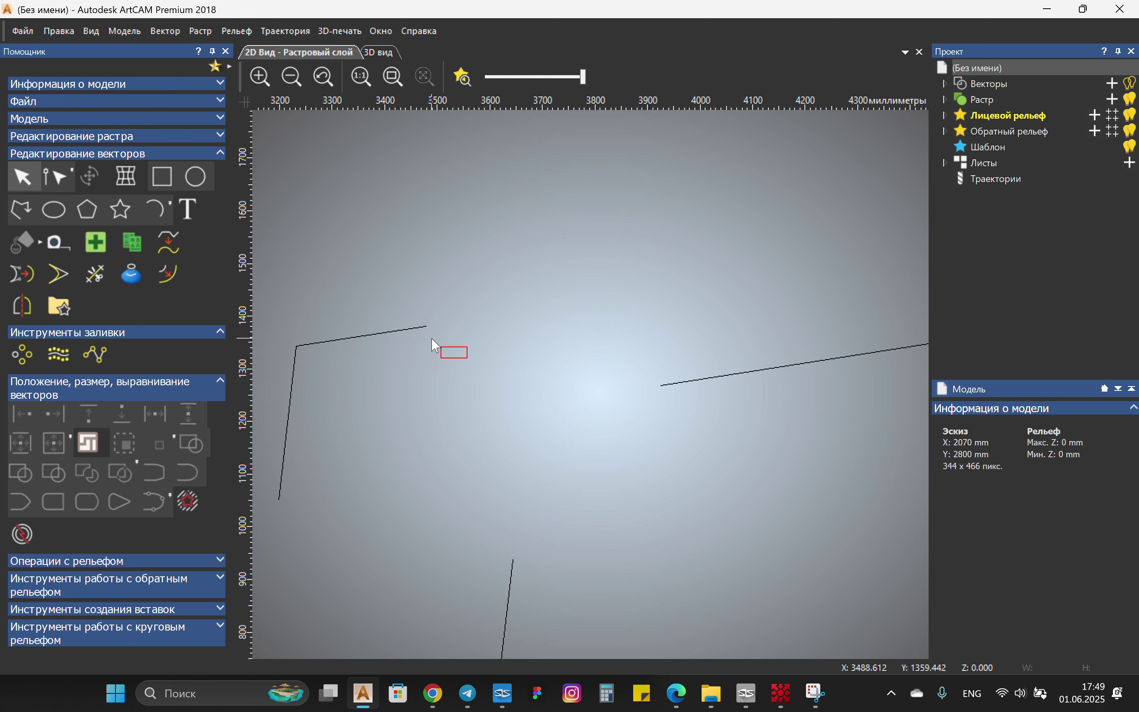
{"action": "left_click_drag", "start_coordinate": [431, 339], "coordinate": [414, 320]}
{"action": "left_click_drag", "start_coordinate": [775, 408], "coordinate": [676, 313], "text": "shift"}
{"action": "left_click", "coordinate": [188, 470]}
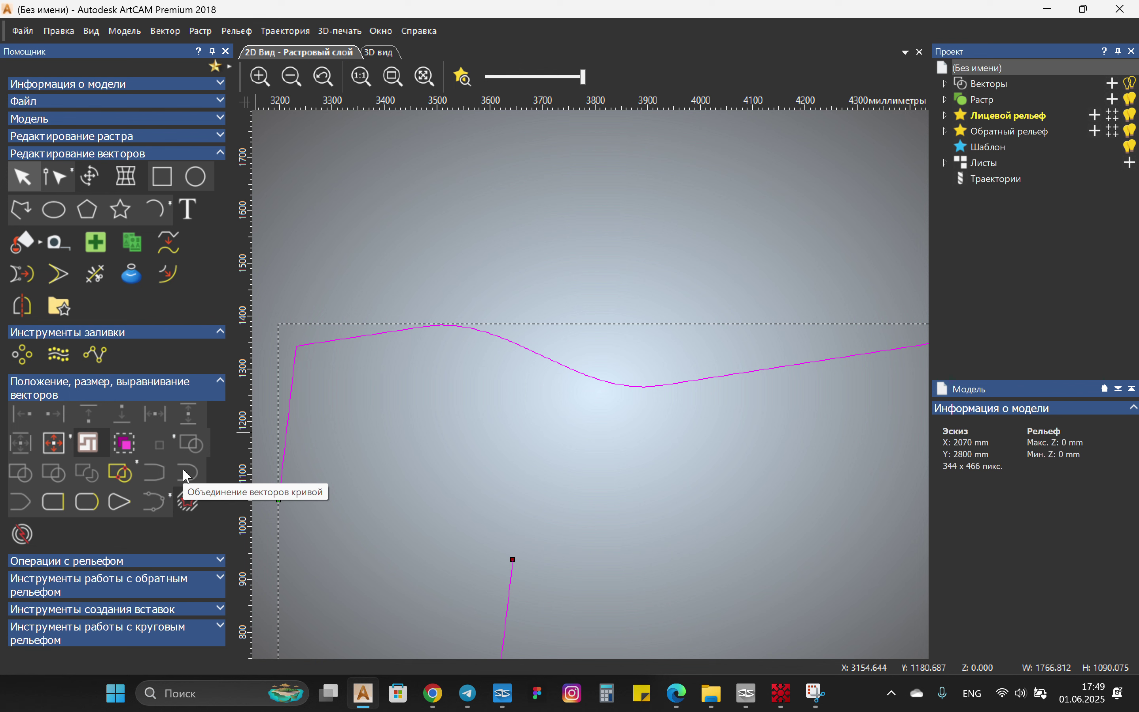
{"action": "key", "text": "ctrl+z"}
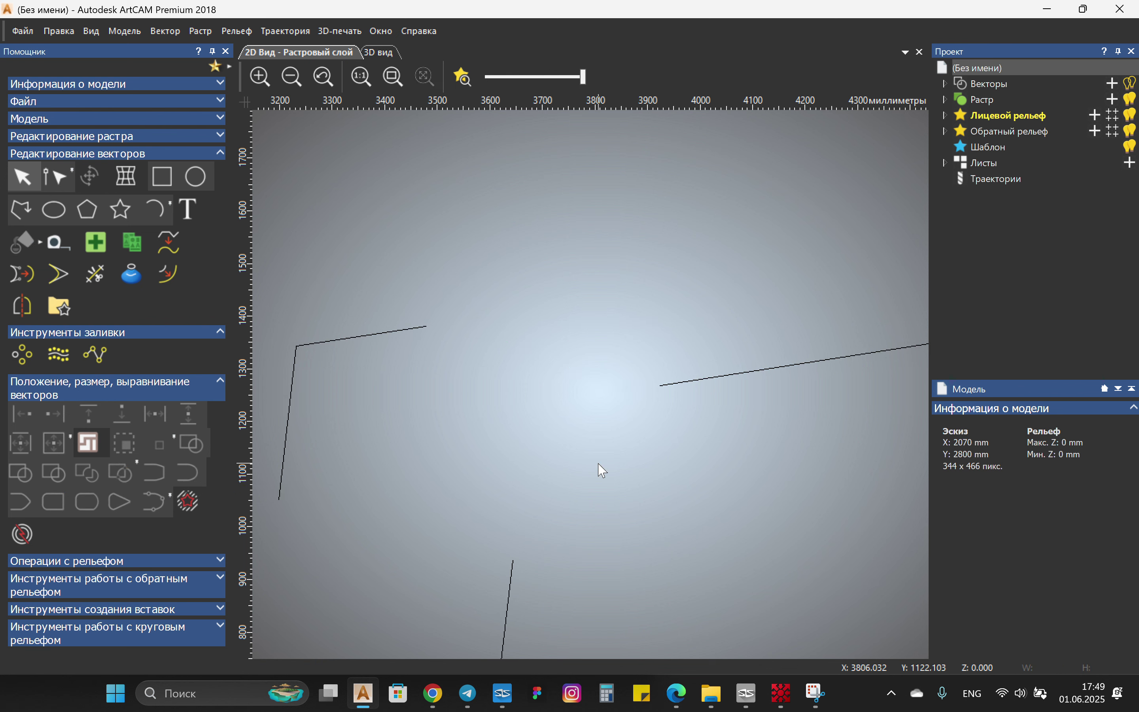
Step: Try closing both gaps between the corner piece and the outline with straight connecting lines
{"action": "left_click_drag", "start_coordinate": [716, 442], "coordinate": [631, 297]}
{"action": "left_click_drag", "start_coordinate": [459, 338], "coordinate": [414, 320], "text": "shift"}
{"action": "left_click", "coordinate": [158, 472]}
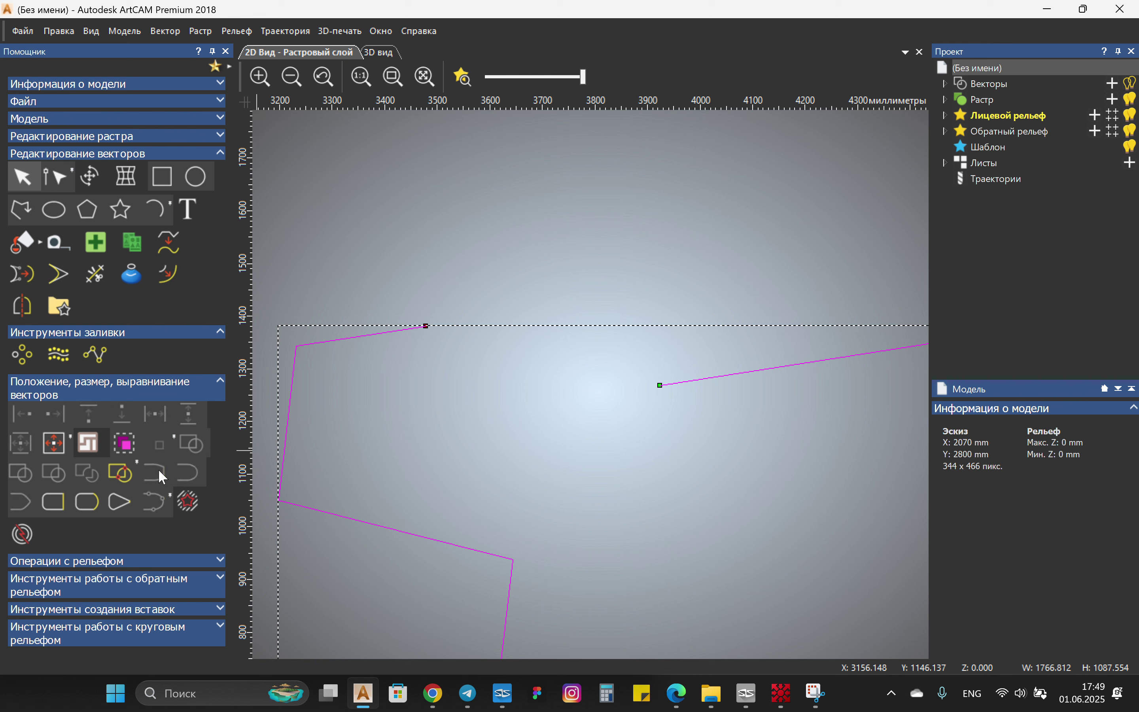
{"action": "key", "text": "Escape"}
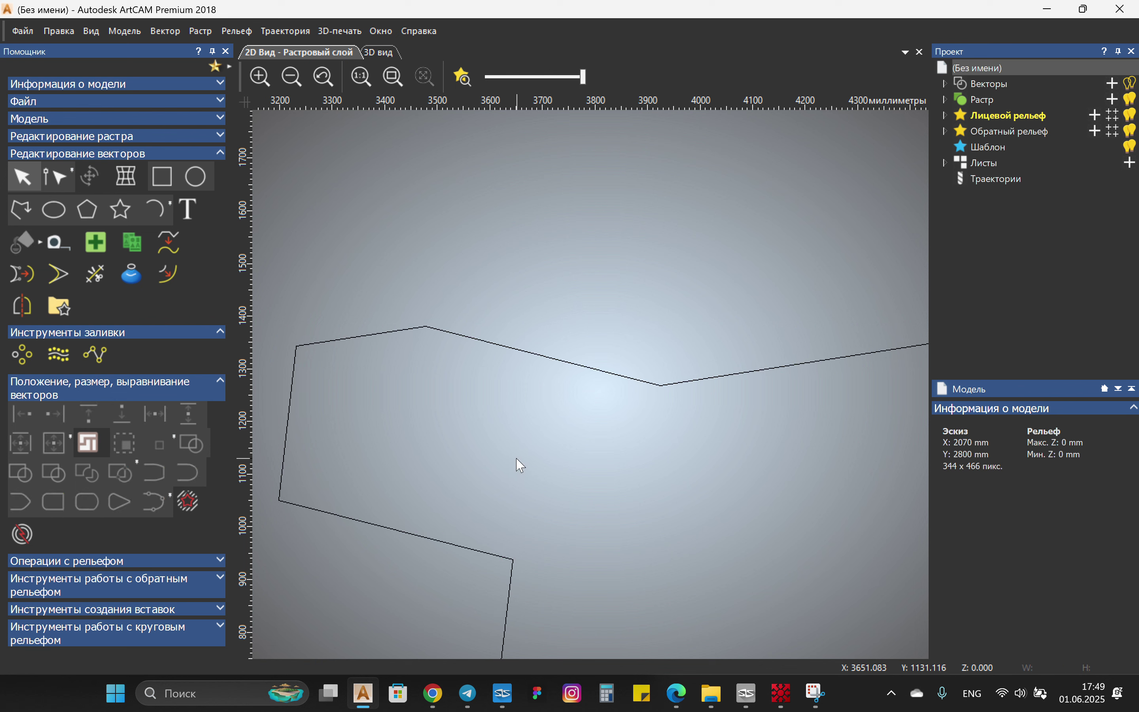
{"action": "key", "text": "ctrl+z"}
{"action": "key", "text": "ctrl+z"}
Step: Move the corner piece back so that its two ends meet the open ends of the outline
{"action": "scroll", "coordinate": [525, 465], "scroll_direction": "down", "scroll_amount": 2}
{"action": "left_click_drag", "start_coordinate": [559, 458], "coordinate": [407, 356]}
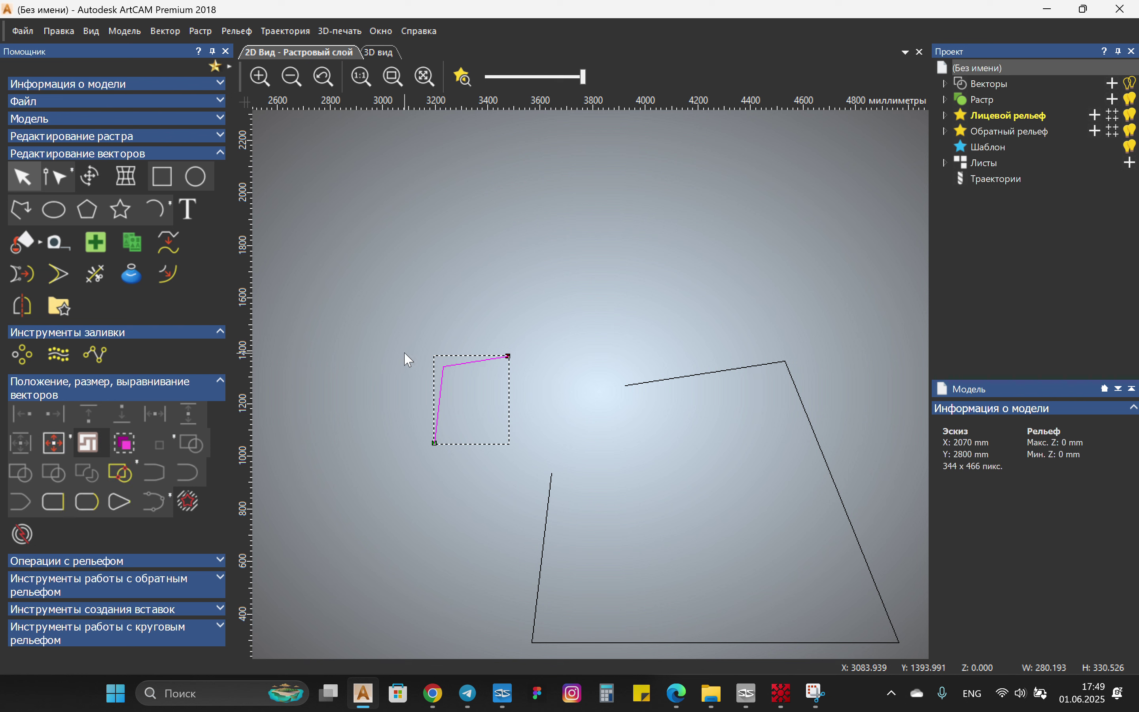
{"action": "left_click_drag", "start_coordinate": [508, 352], "coordinate": [614, 376]}
{"action": "left_click_drag", "start_coordinate": [606, 433], "coordinate": [575, 384]}
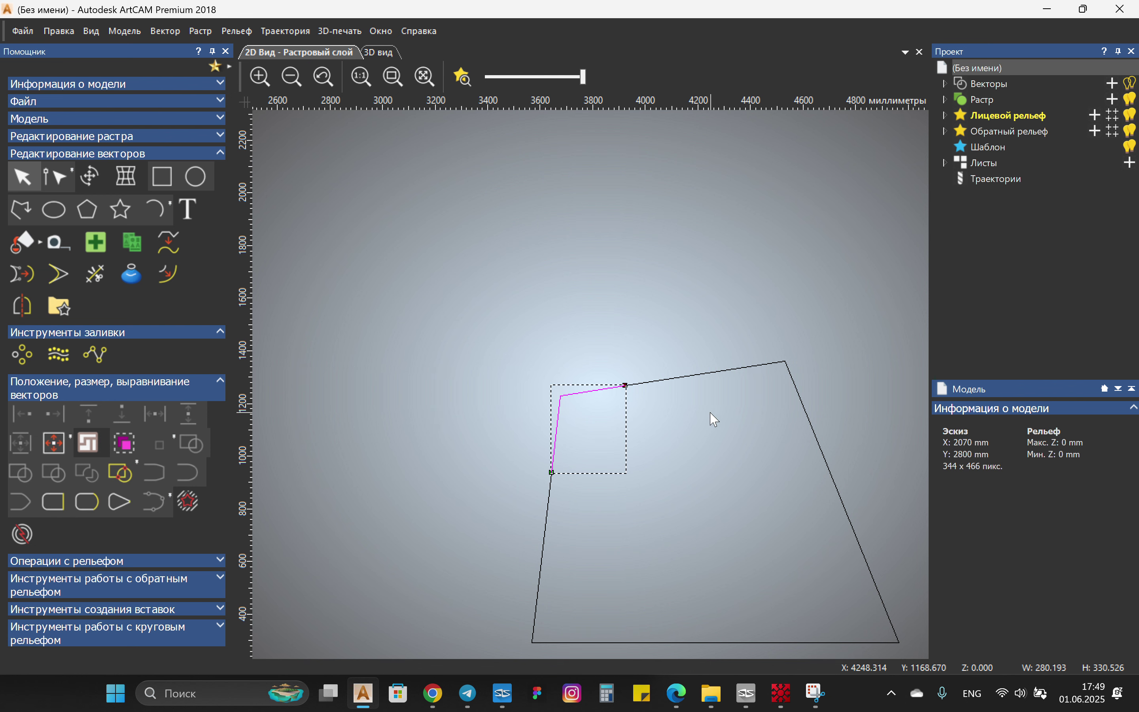
Step: Join the corner piece and the outline at their coinciding ends into one closed vector and check its nodes
{"action": "left_click_drag", "start_coordinate": [712, 412], "coordinate": [657, 346], "text": "shift"}
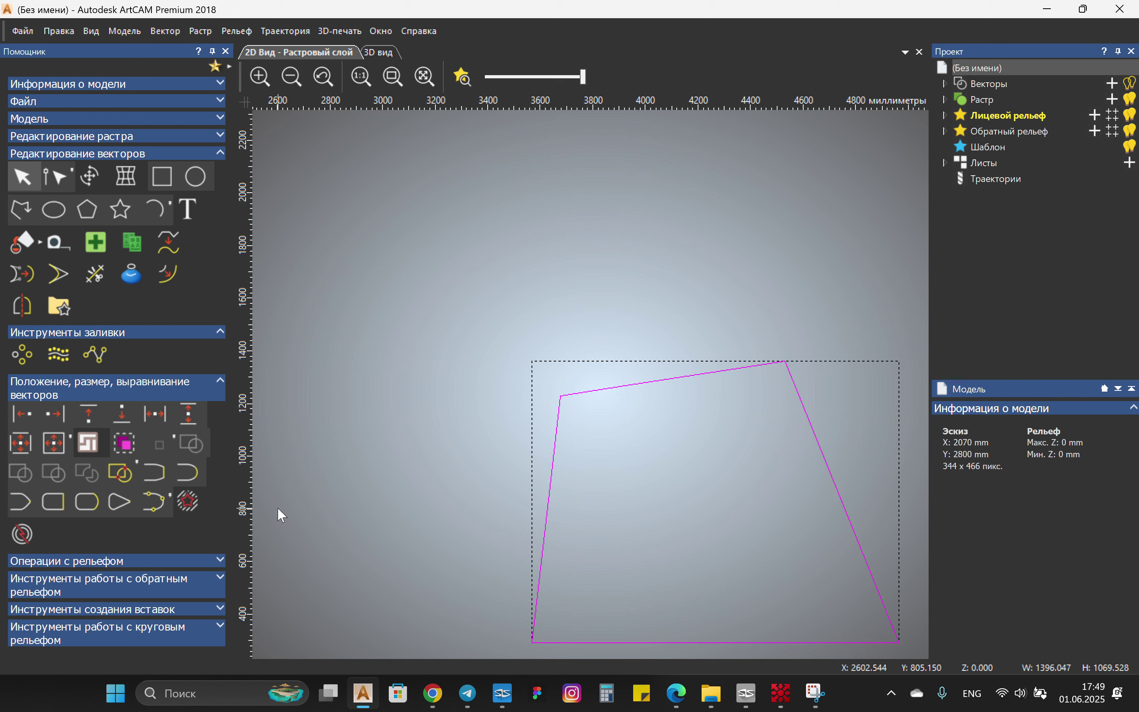
{"action": "left_click", "coordinate": [25, 502]}
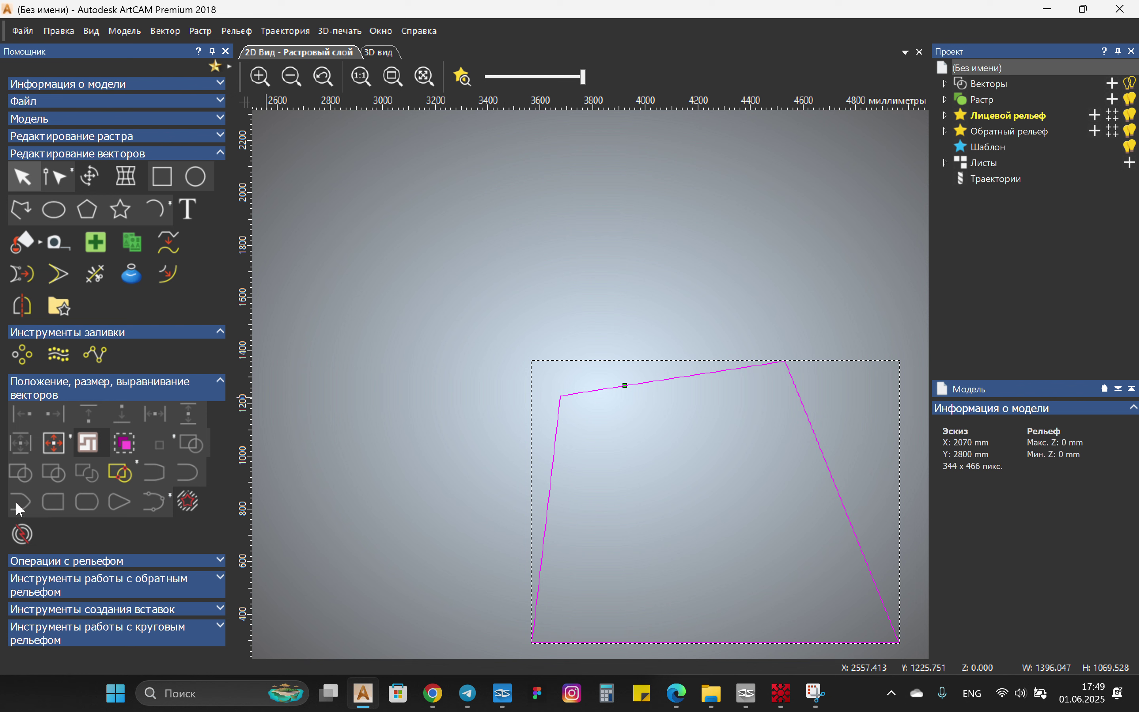
{"action": "scroll", "coordinate": [608, 401], "scroll_direction": "up", "scroll_amount": 2}
{"action": "scroll", "coordinate": [590, 400], "scroll_direction": "down", "scroll_amount": 4}
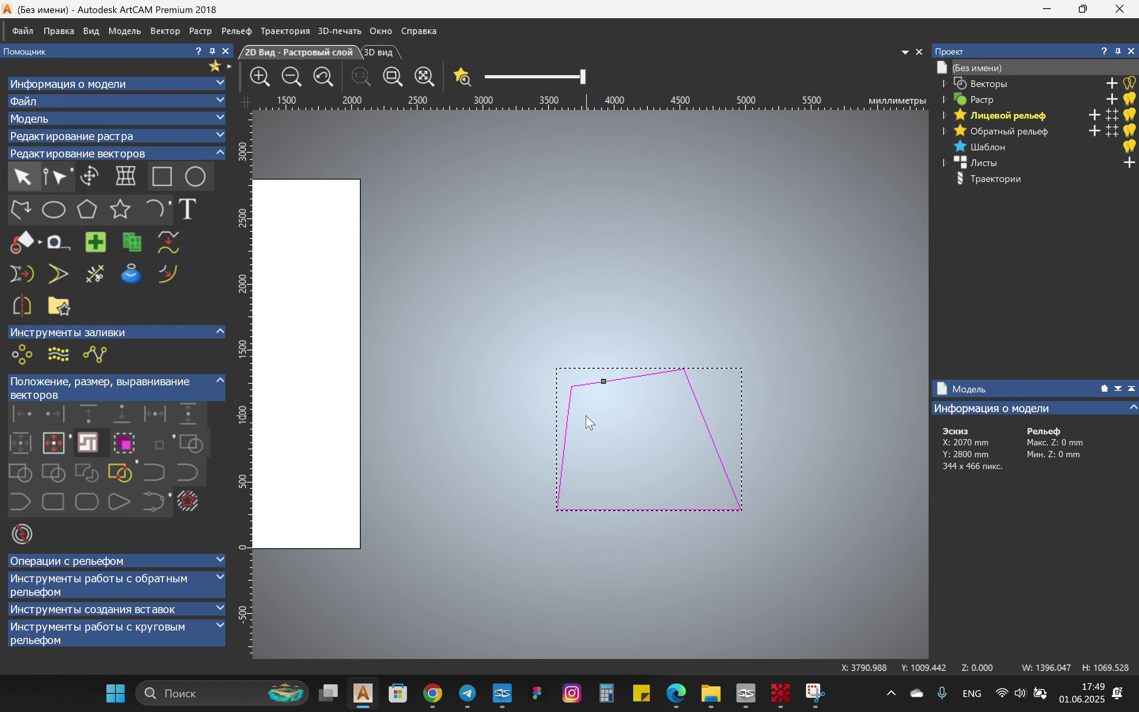
{"action": "key", "text": "n"}
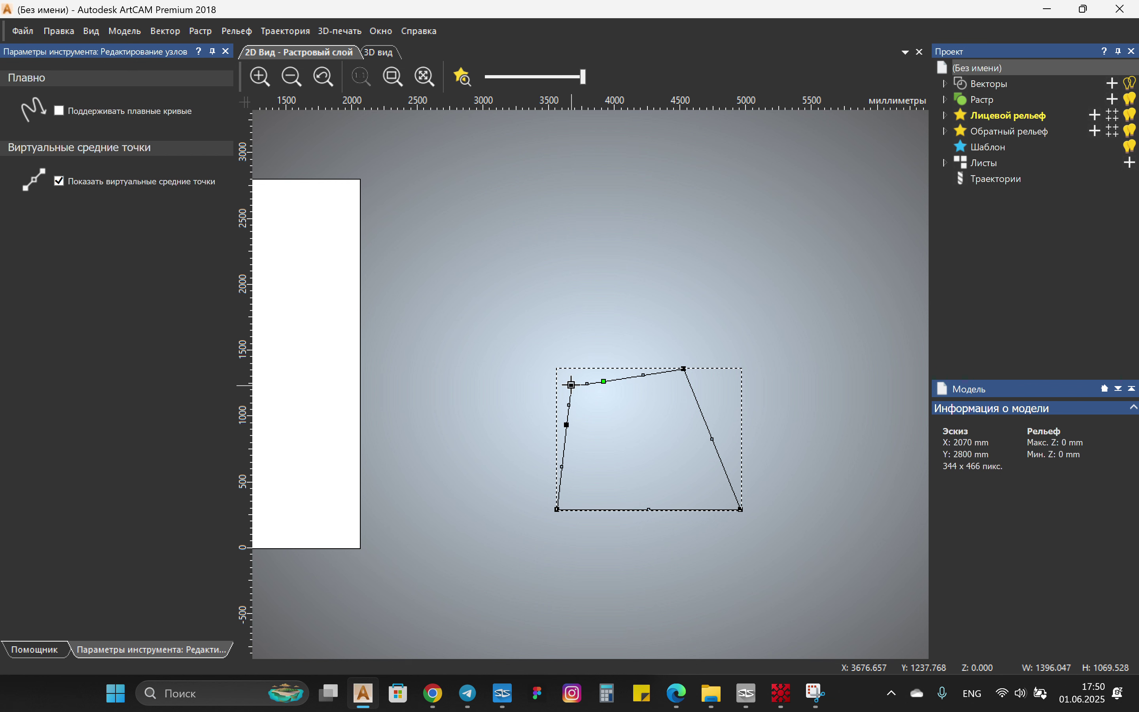
{"action": "key", "text": "n"}
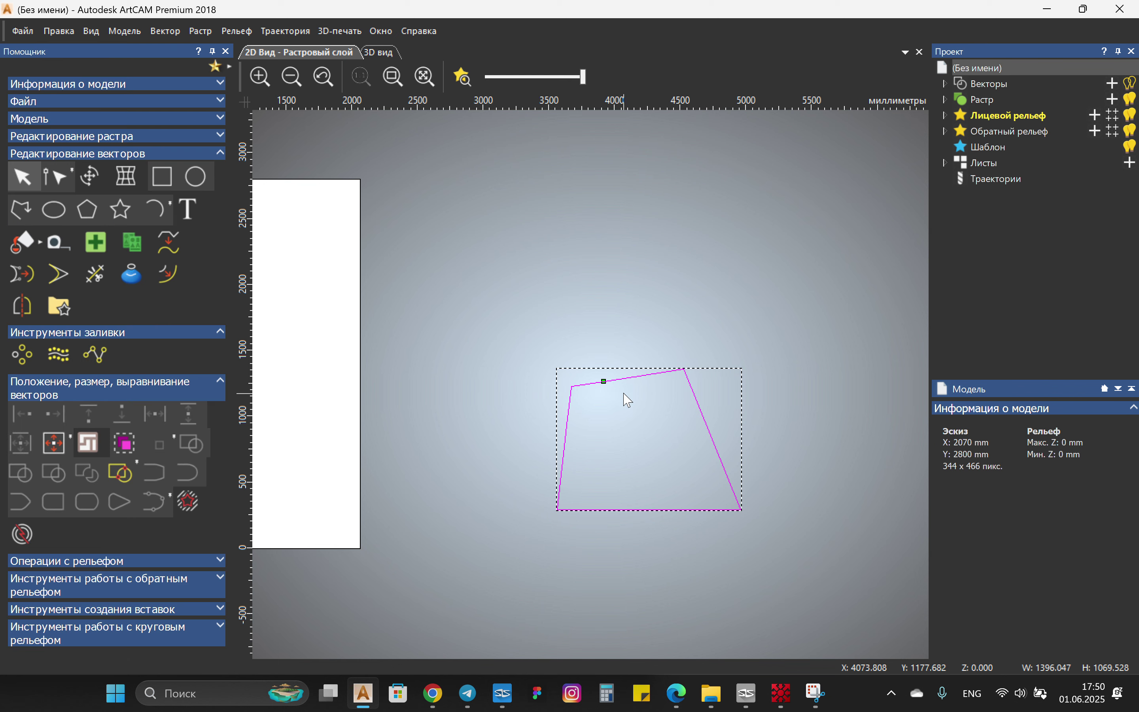
{"action": "left_click_drag", "start_coordinate": [661, 402], "coordinate": [624, 342]}
{"action": "left_click", "coordinate": [535, 255]}
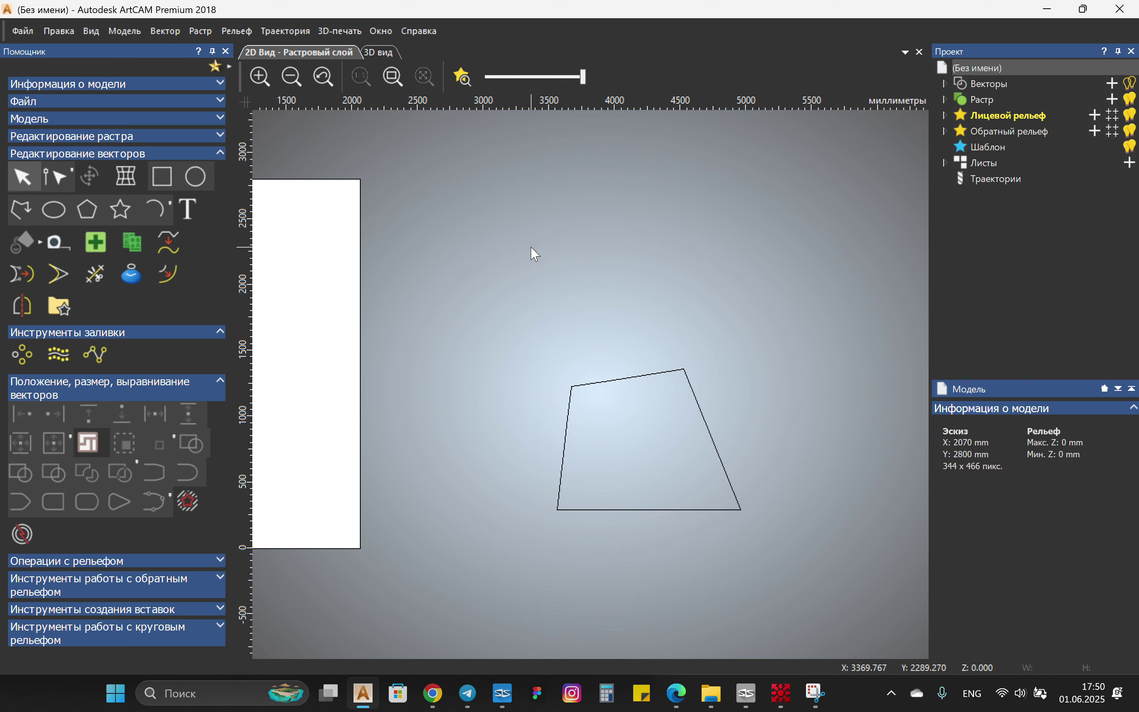
Step: Draw an open two-segment polyline about 662 mm wide and 1280 mm high between the sheet and the quadrilateral
{"action": "left_click", "coordinate": [20, 210]}
{"action": "left_click", "coordinate": [413, 479]}
{"action": "left_click", "coordinate": [498, 366]}
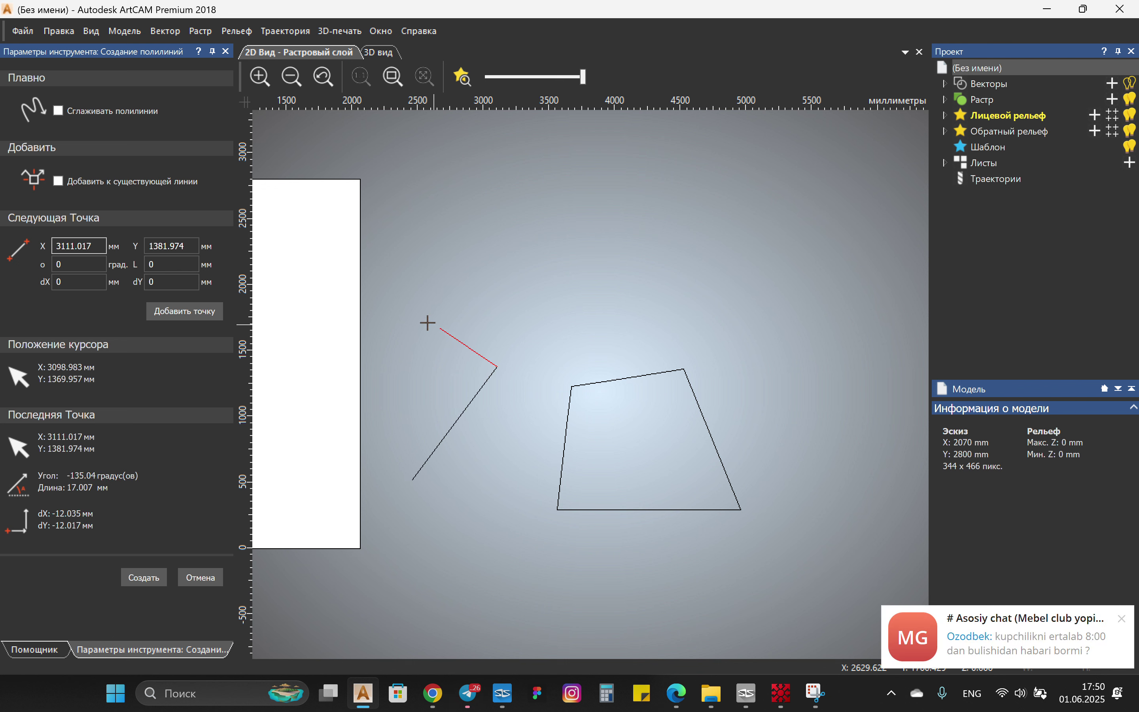
{"action": "left_click", "coordinate": [410, 310]}
{"action": "key", "text": "Escape"}
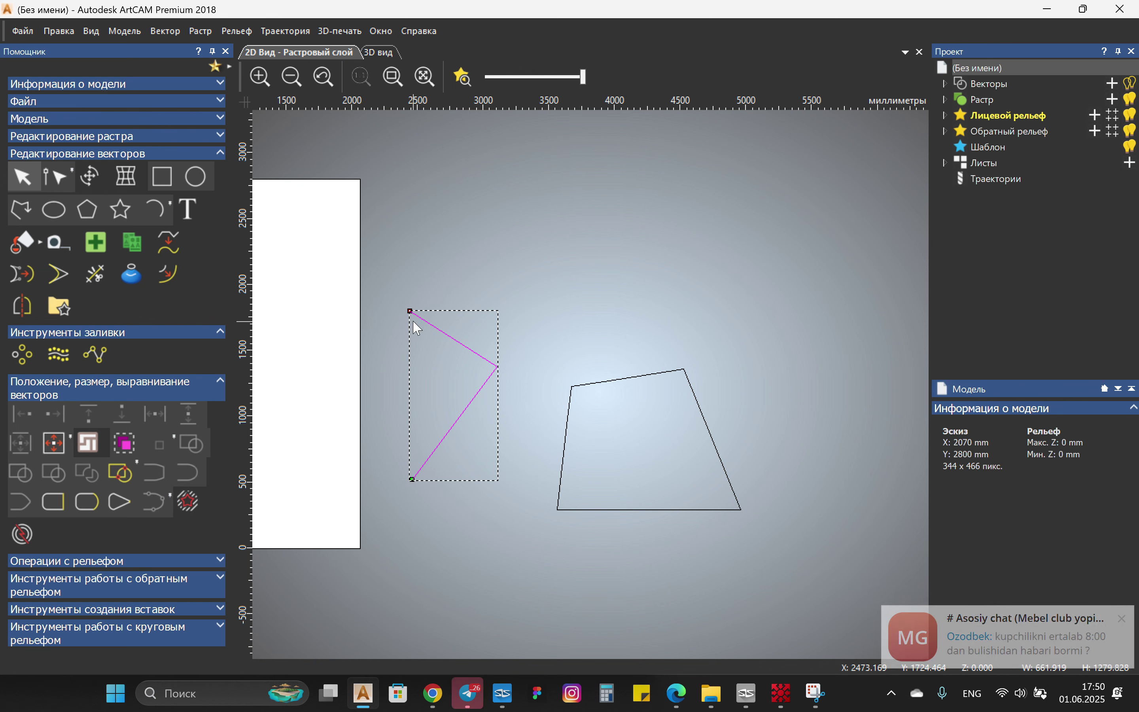
Step: Reopen the quadrilateral for node editing and make its lower-left corner the start node
{"action": "left_click", "coordinate": [649, 450]}
{"action": "left_click", "coordinate": [601, 400]}
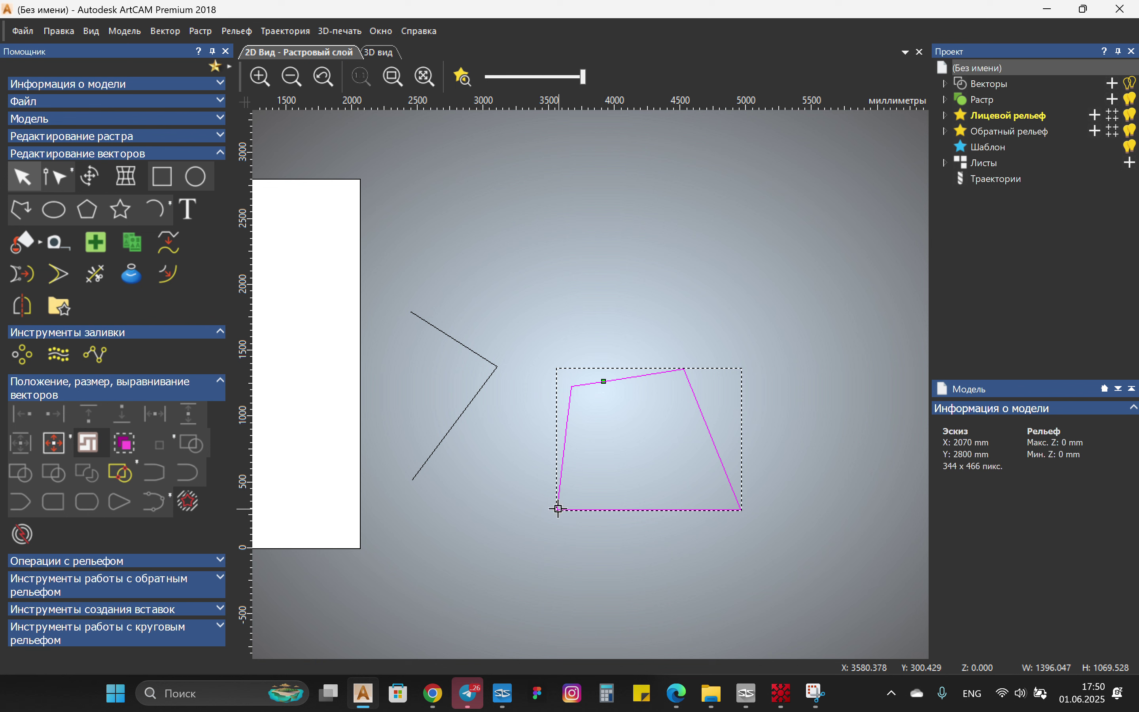
{"action": "double_click", "coordinate": [636, 417]}
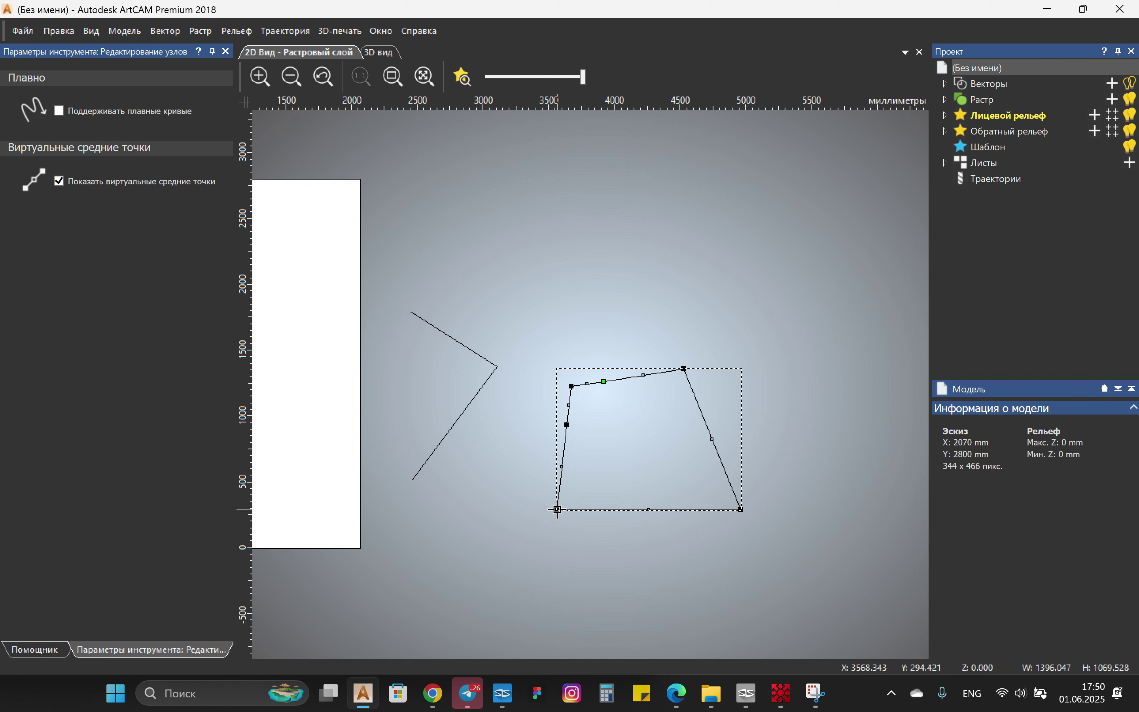
{"action": "right_click", "coordinate": [557, 510]}
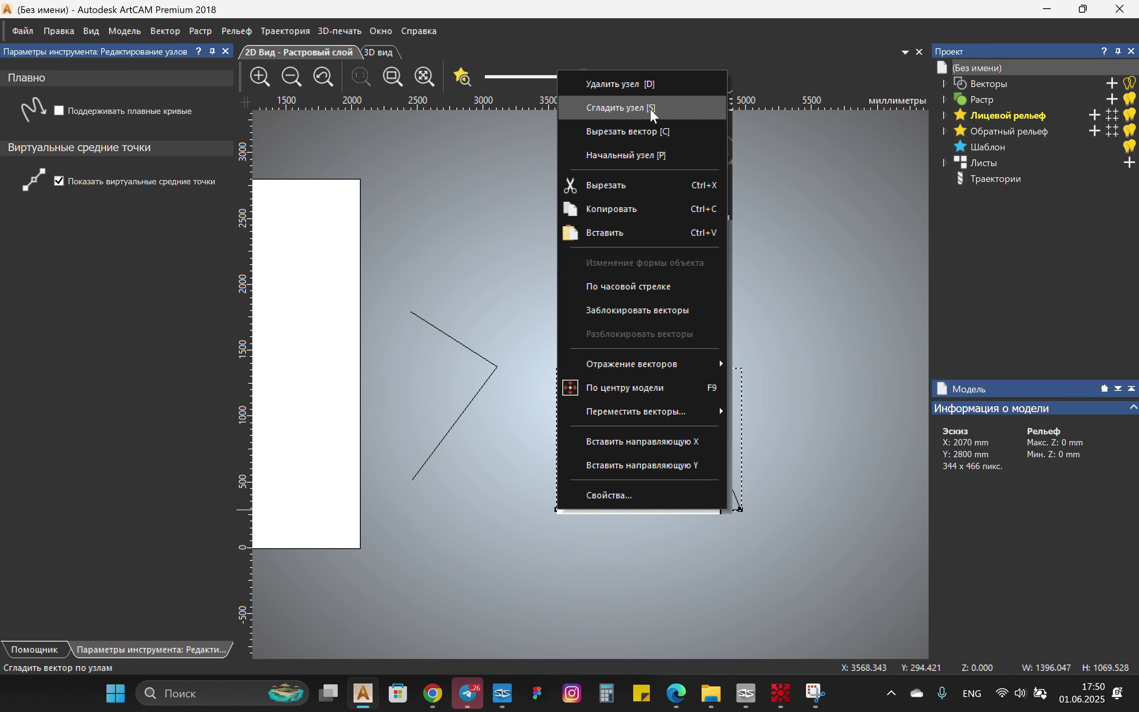
{"action": "left_click", "coordinate": [626, 155]}
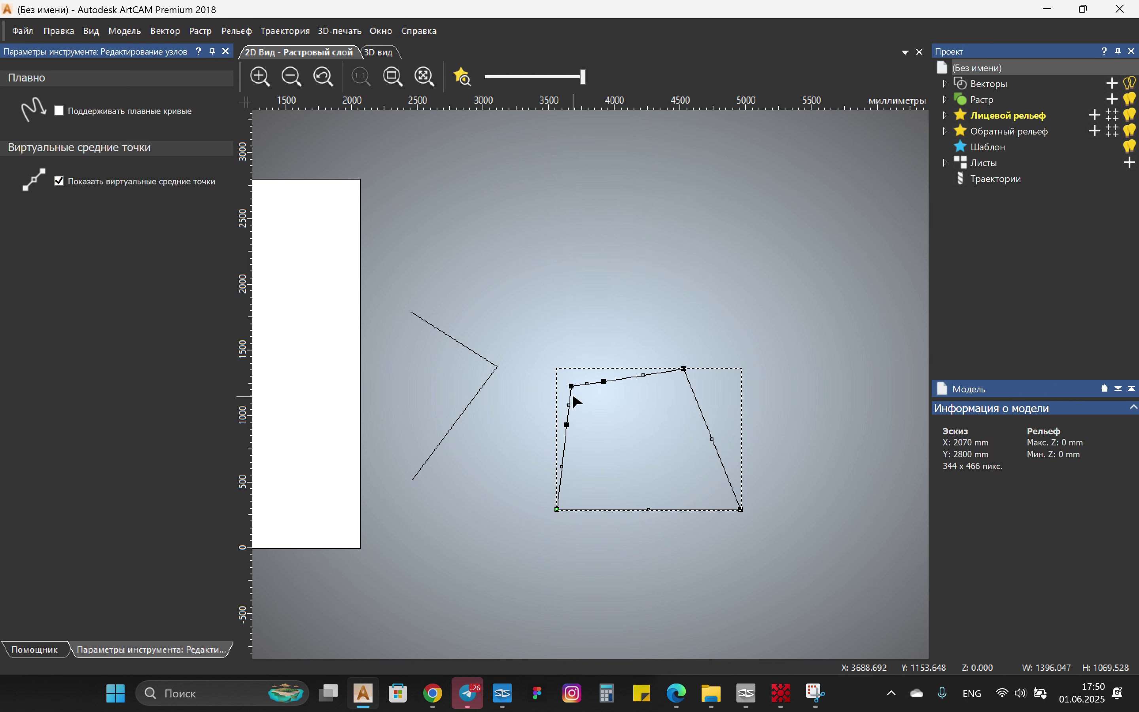
Step: Add start nodes on the left edge at about Y 730 and 550 mm and on the bottom edge at about X 4000, 4330 and 4660 mm
{"action": "key", "text": "p"}
{"action": "key", "text": "p"}
{"action": "key", "text": "p"}
{"action": "key", "text": "p"}
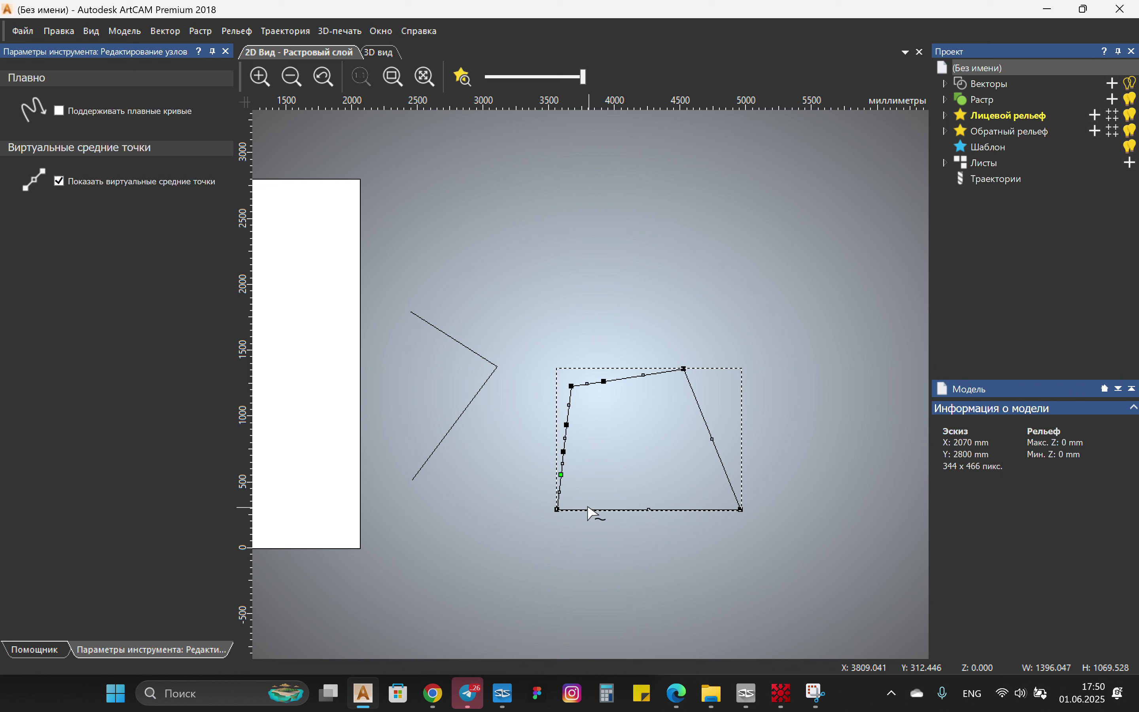
{"action": "key", "text": "p"}
{"action": "key", "text": "p"}
{"action": "key", "text": "n"}
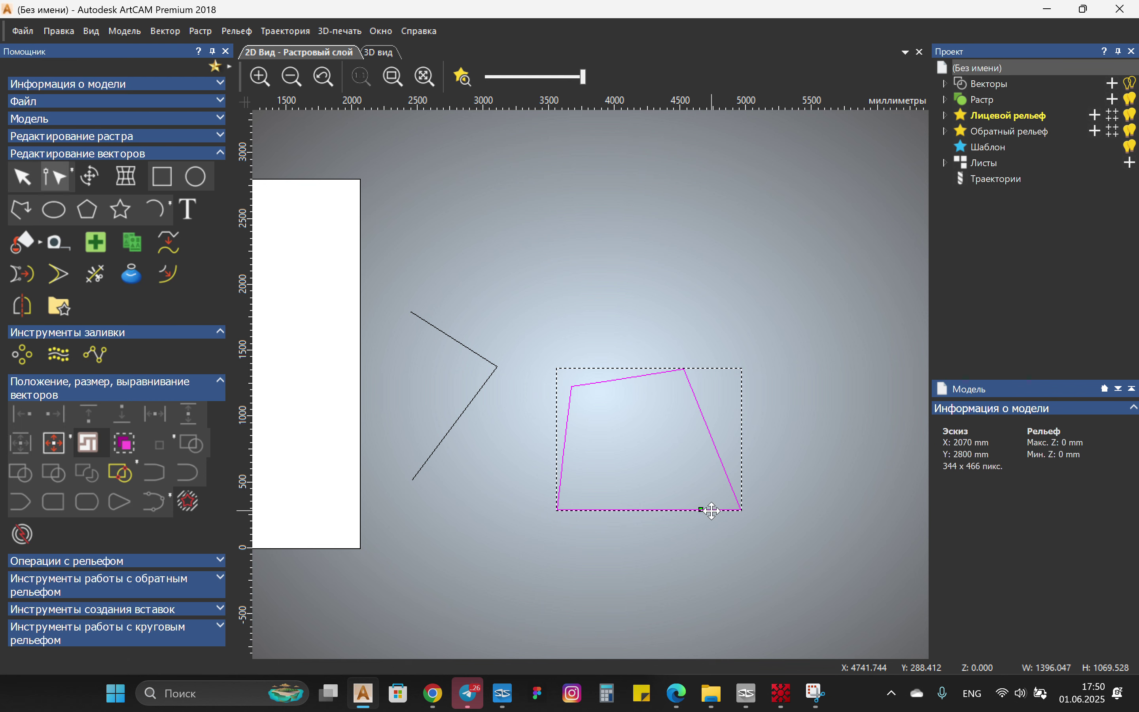
Step: Move the top-edge node to about X 4086, Y 1851 mm and the upper node on the left edge to about X 3394, Y 955 mm
{"action": "left_click", "coordinate": [745, 551]}
{"action": "left_click", "coordinate": [683, 428]}
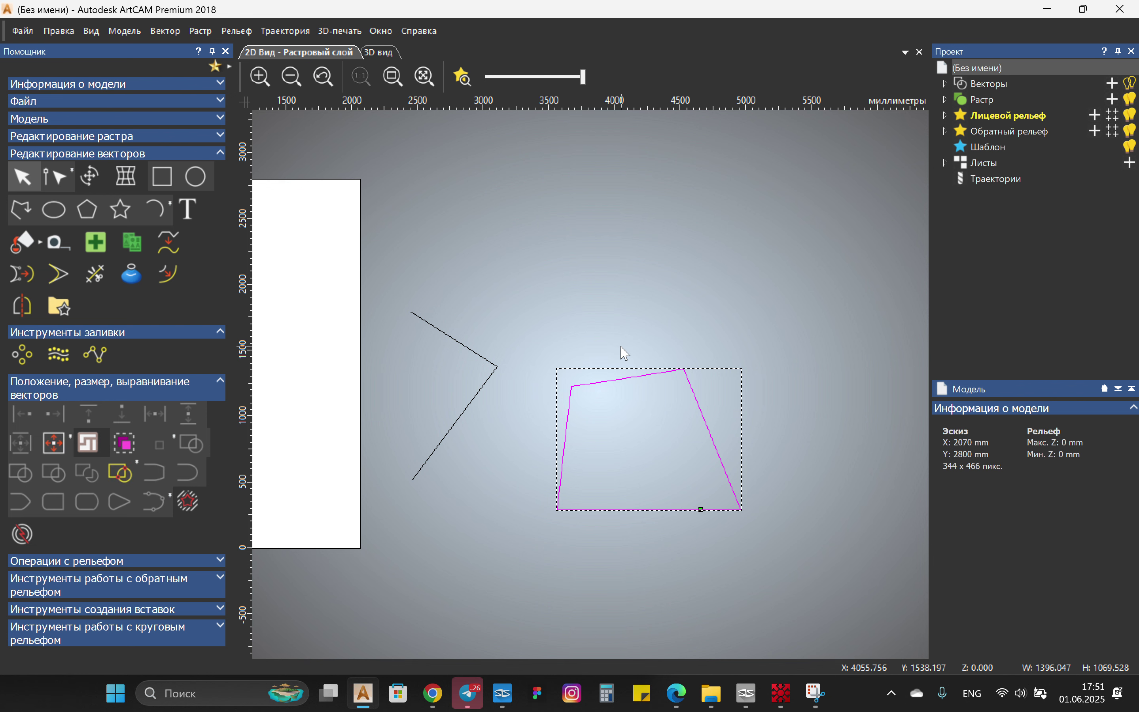
{"action": "key", "text": "n"}
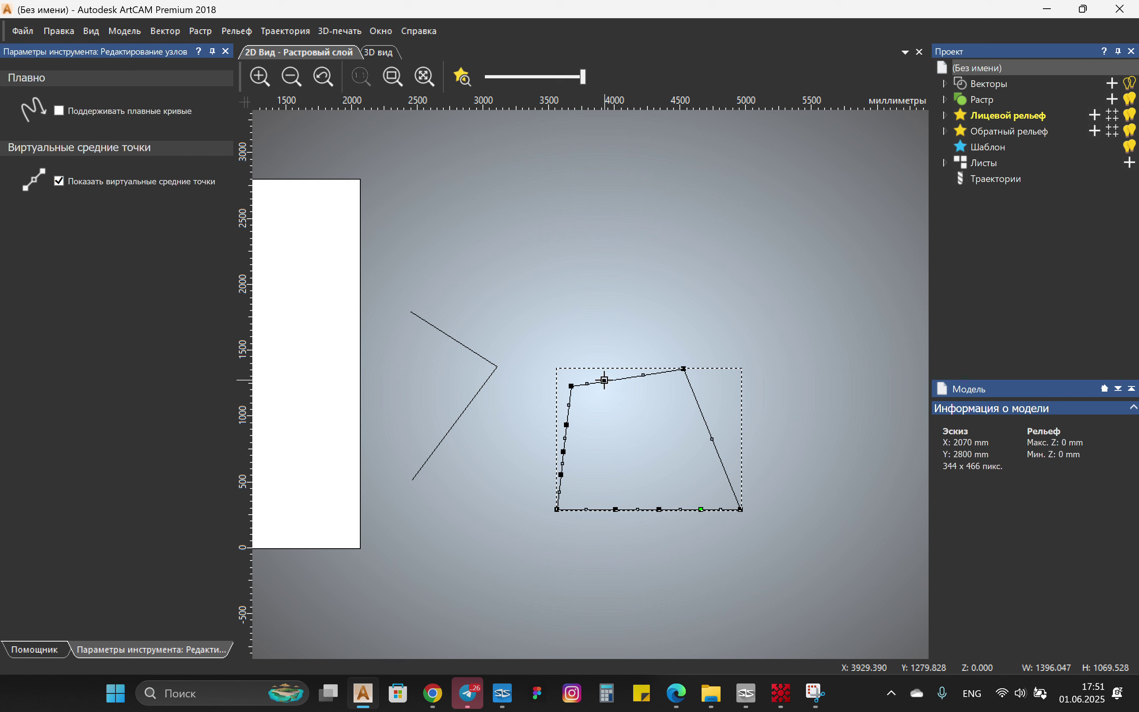
{"action": "left_click_drag", "start_coordinate": [604, 380], "coordinate": [624, 304]}
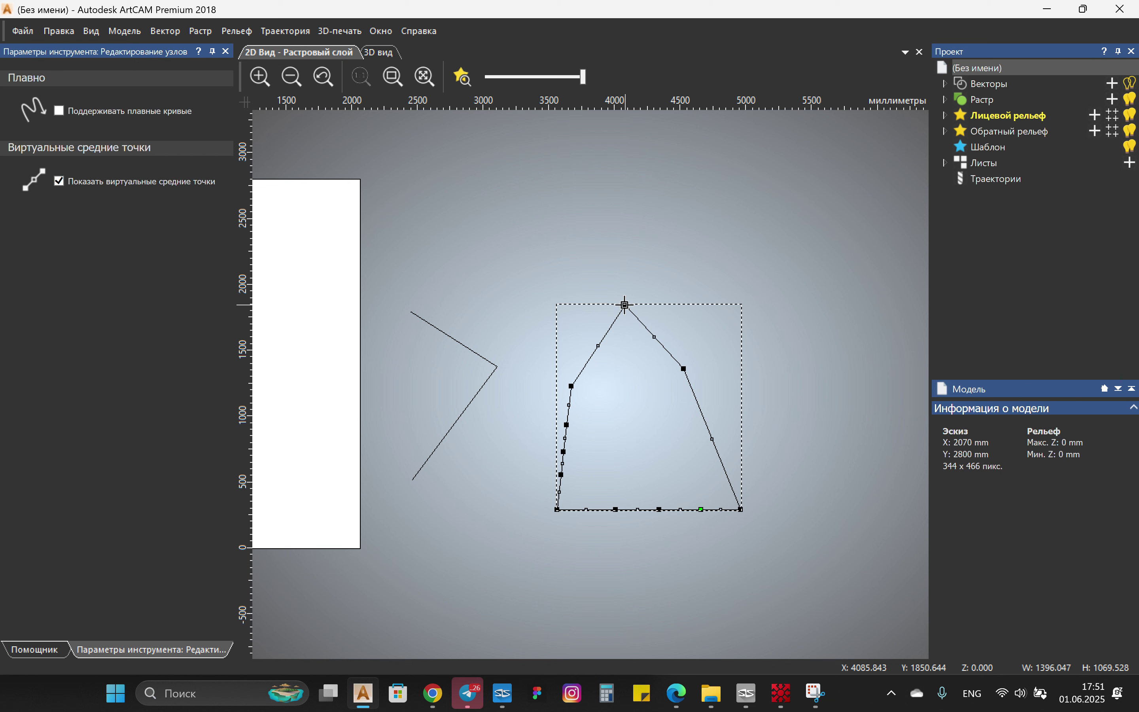
{"action": "left_click_drag", "start_coordinate": [568, 424], "coordinate": [534, 422]}
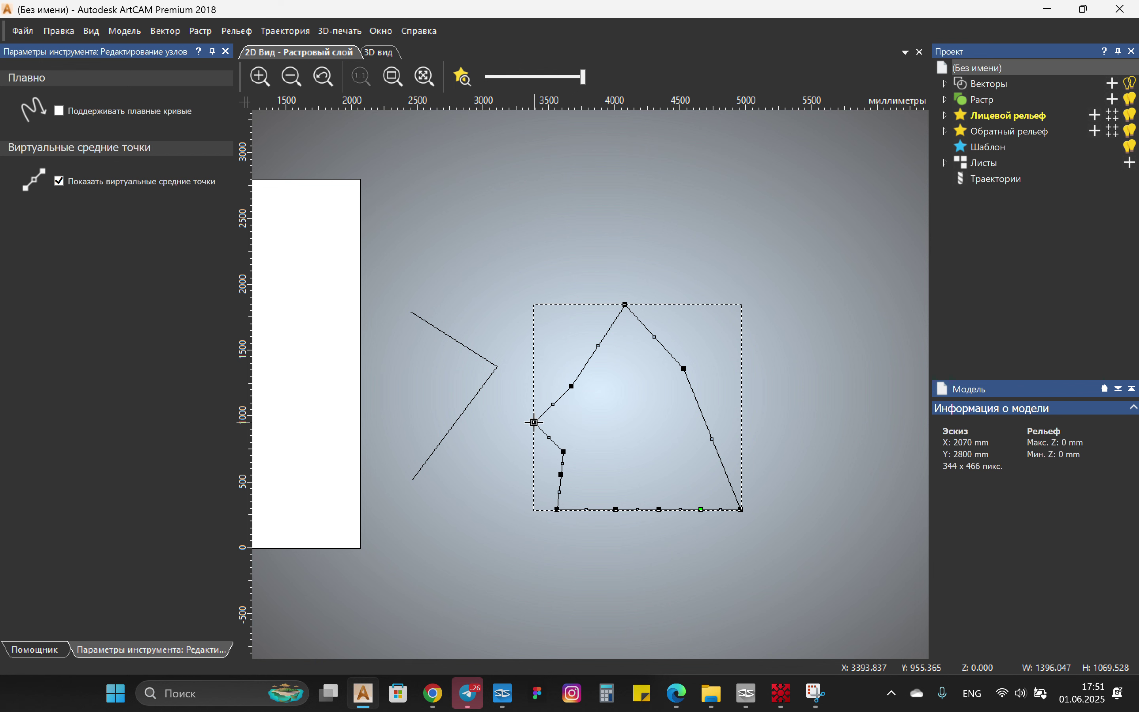
{"action": "left_click_drag", "start_coordinate": [560, 474], "coordinate": [541, 475]}
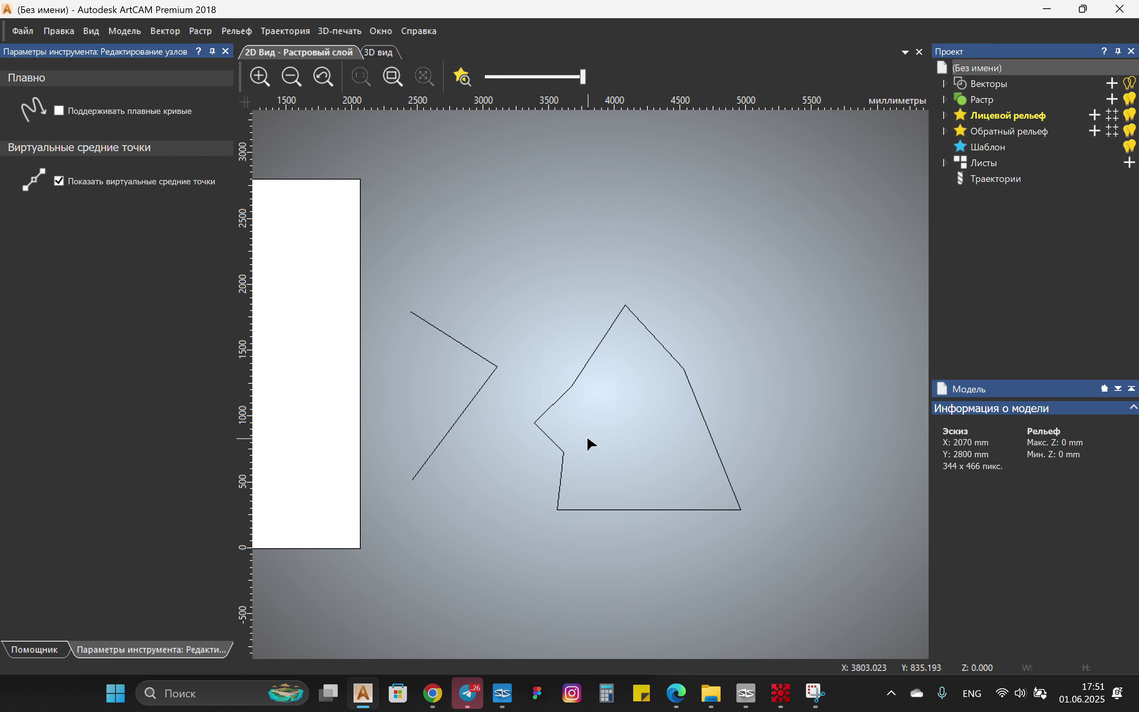
Step: Reopen the irregular shape for node editing and delete its top peak node, leftmost node and the lowest extra node on the left edge
{"action": "left_click", "coordinate": [611, 325]}
{"action": "key", "text": "Delete"}
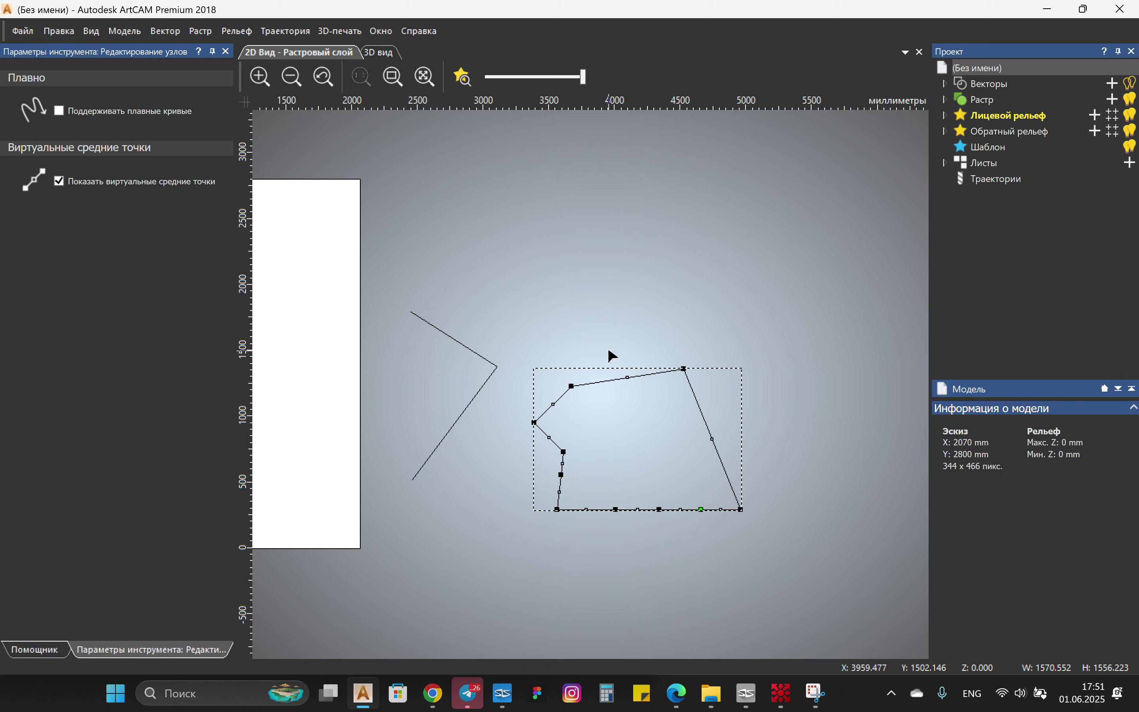
{"action": "left_click", "coordinate": [536, 421]}
{"action": "key", "text": "Delete"}
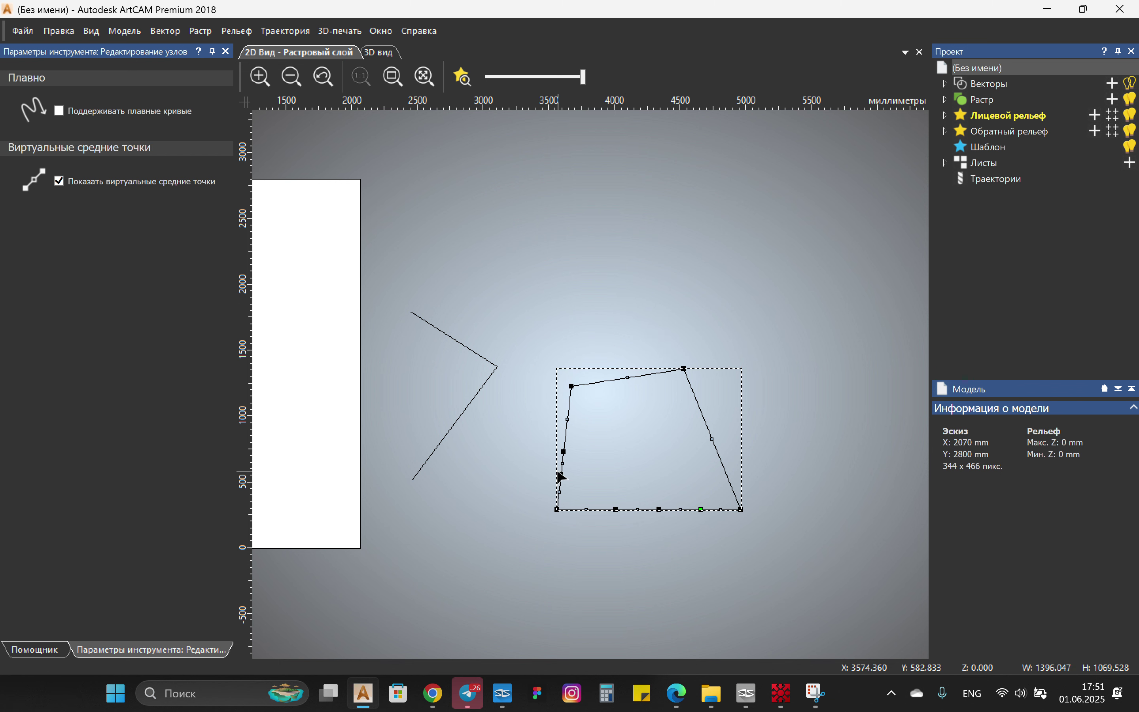
{"action": "key", "text": "Delete"}
Step: Delete the three extra nodes along the bottom edge and the remaining middle node on the left edge
{"action": "left_click_drag", "start_coordinate": [659, 510], "coordinate": [657, 483]}
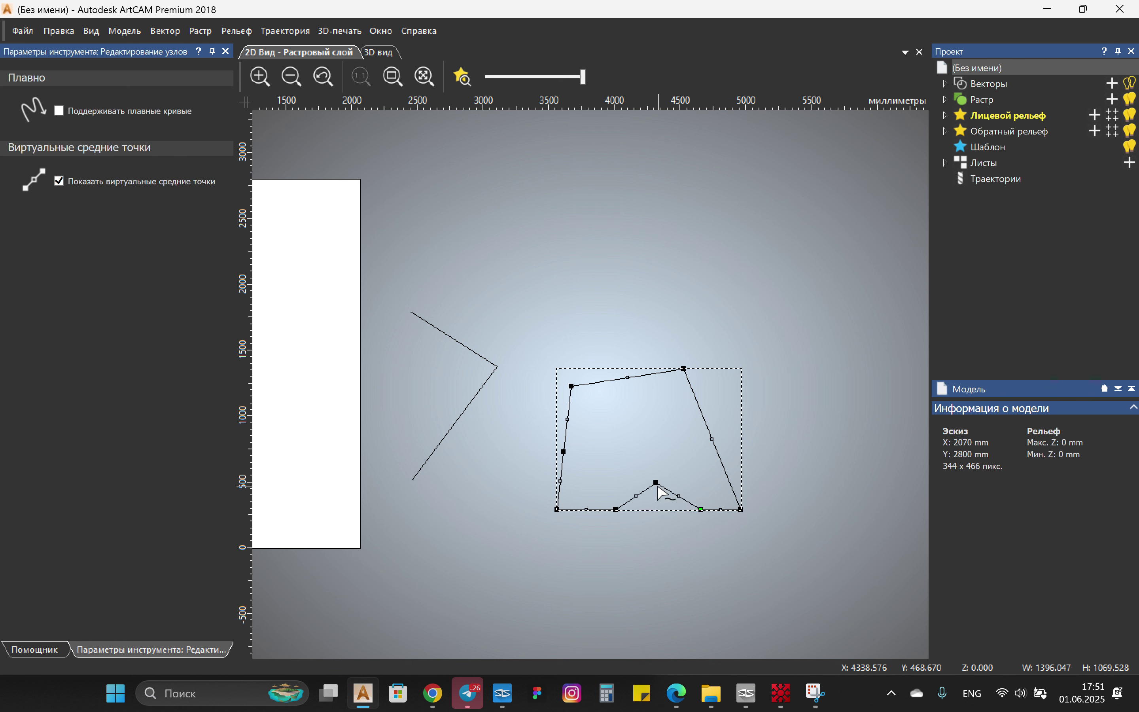
{"action": "key", "text": "ctrl+z"}
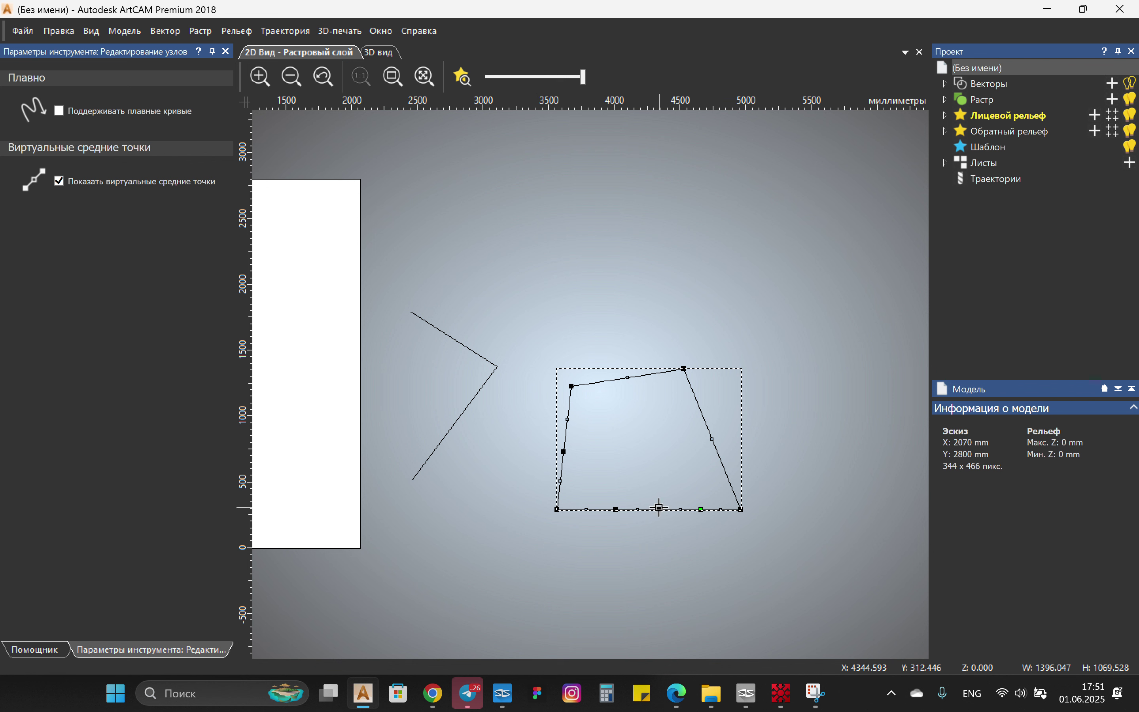
{"action": "left_click_drag", "start_coordinate": [701, 509], "coordinate": [678, 490]}
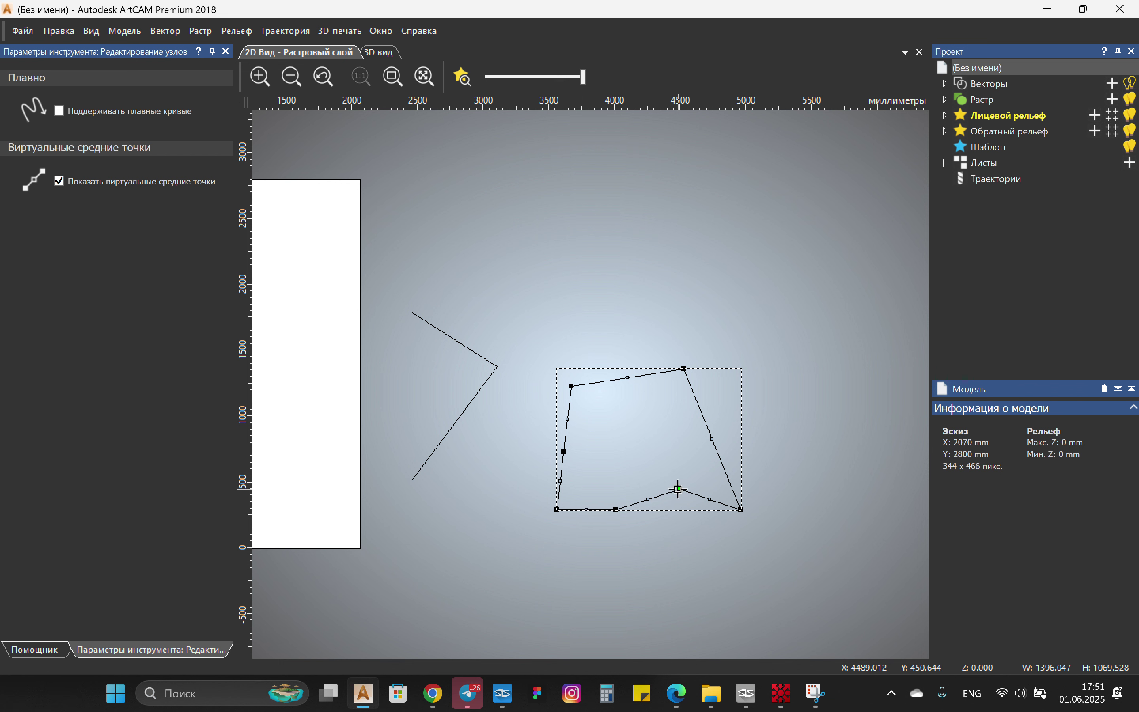
{"action": "key", "text": "d"}
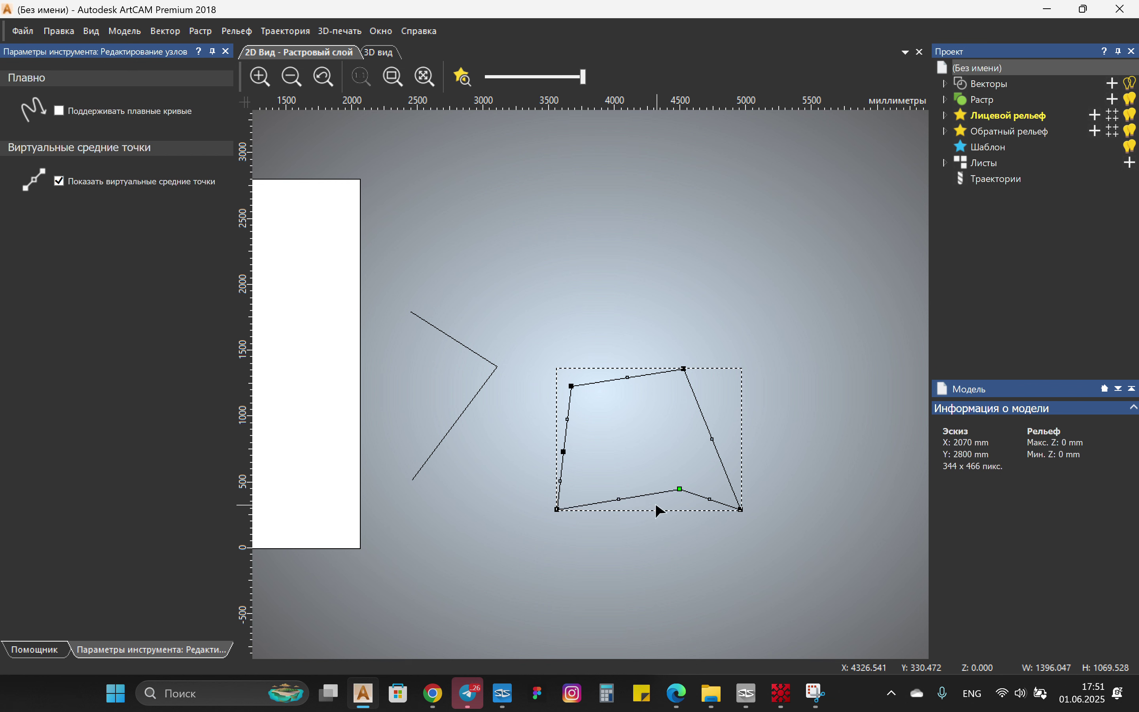
{"action": "left_click_drag", "start_coordinate": [680, 489], "coordinate": [658, 487]}
{"action": "key", "text": "d"}
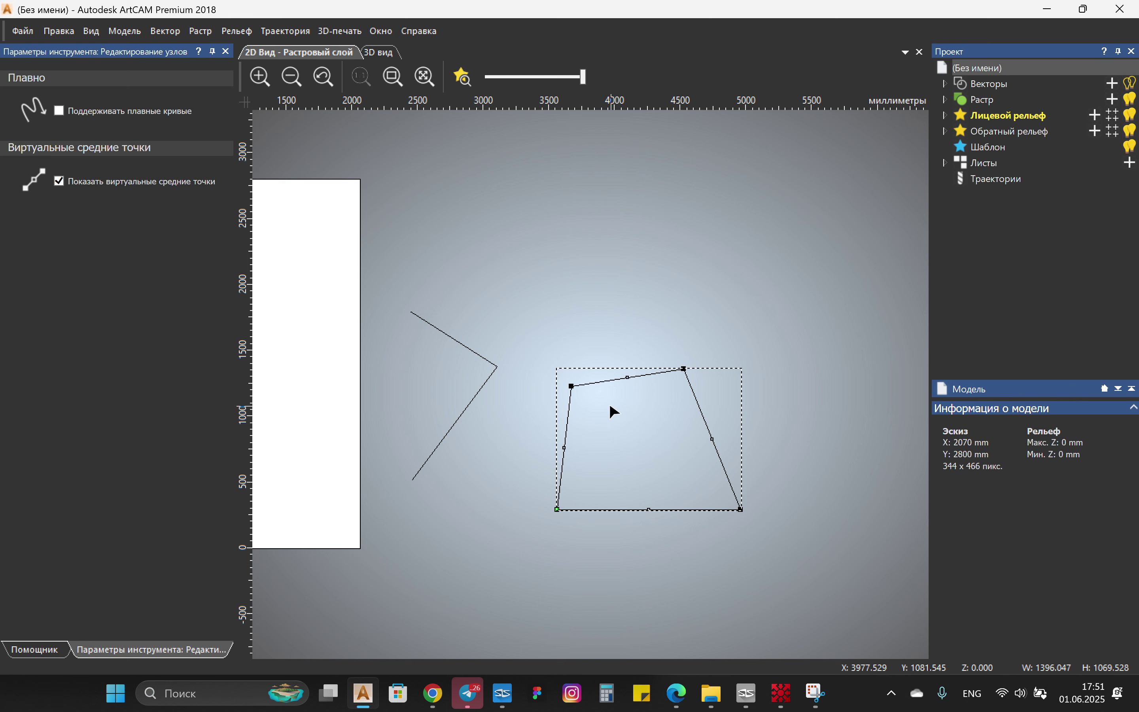
{"action": "right_click", "coordinate": [692, 379]}
{"action": "key", "text": "Escape"}
{"action": "right_click", "coordinate": [684, 369]}
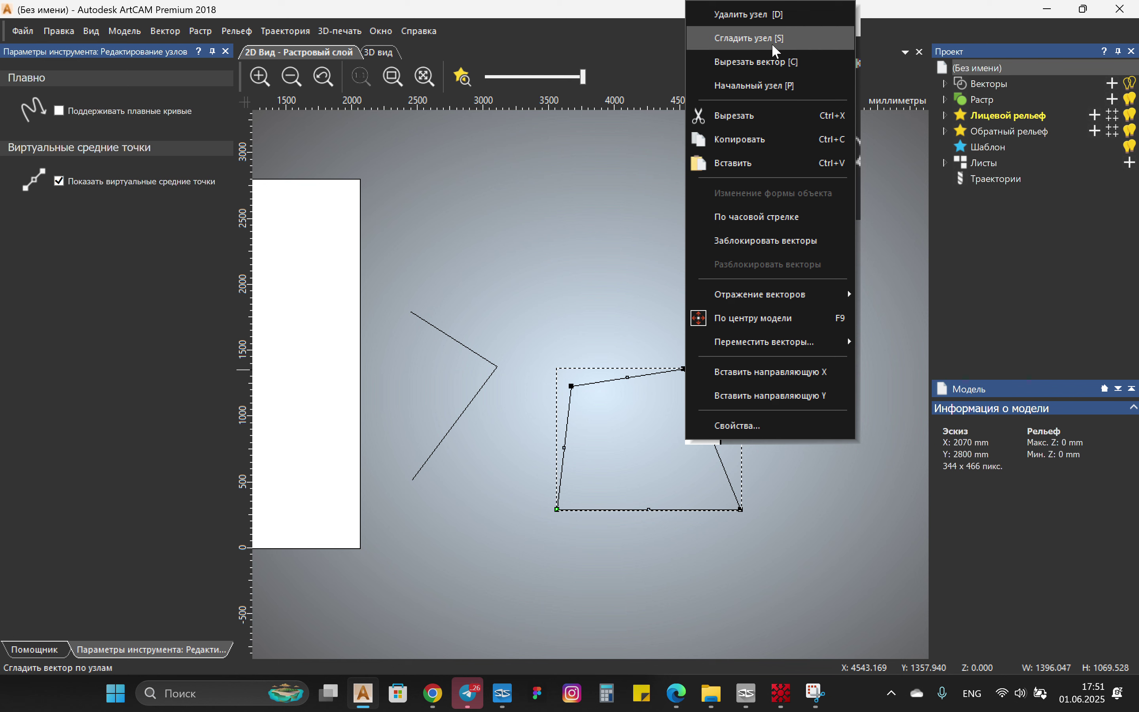
{"action": "key", "text": "Escape"}
{"action": "key", "text": "Escape"}
{"action": "scroll", "coordinate": [704, 386], "scroll_direction": "up", "scroll_amount": 4}
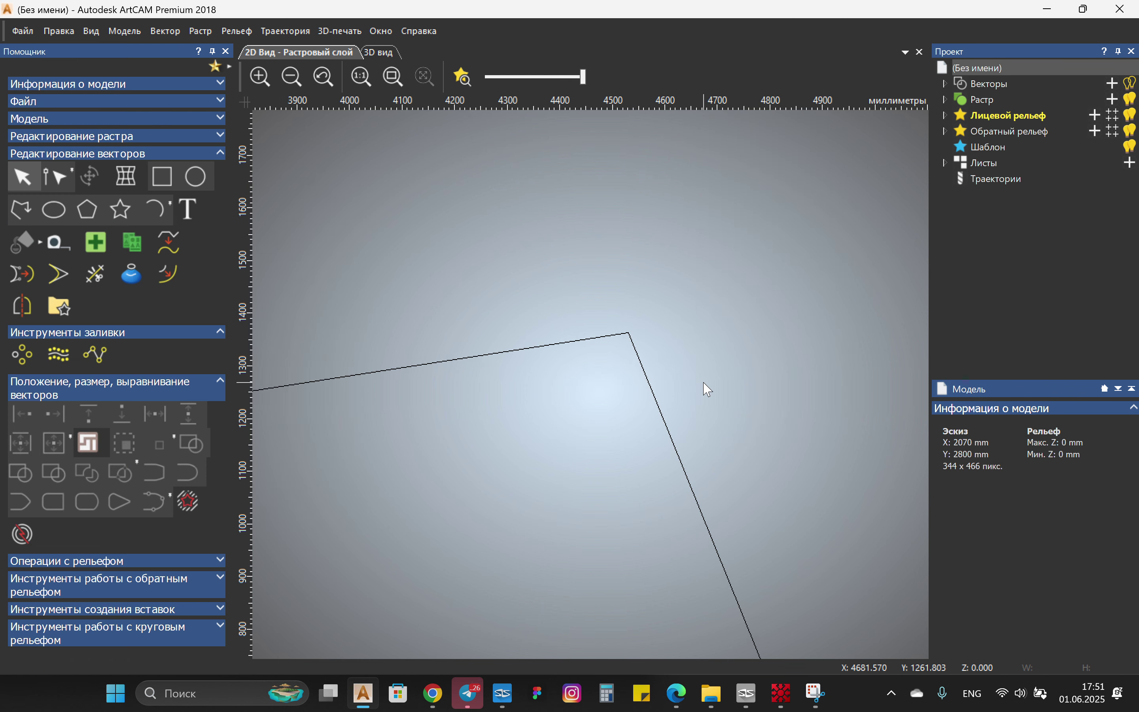
Step: Reopen the quadrilateral for node editing and move its upper-right corner node to about X 4483, Y 1256 mm
{"action": "key", "text": "n"}
{"action": "scroll", "coordinate": [666, 376], "scroll_direction": "down", "scroll_amount": 5}
{"action": "scroll", "coordinate": [656, 406], "scroll_direction": "up", "scroll_amount": 4}
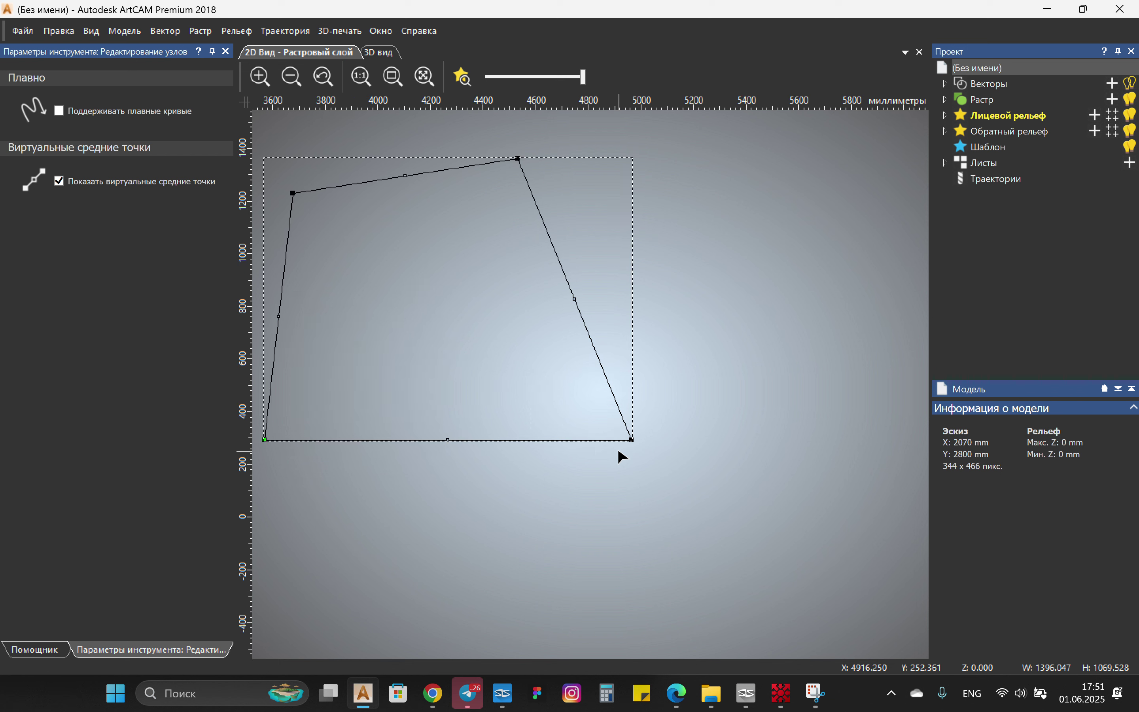
{"action": "middle_click_drag", "start_coordinate": [492, 238], "coordinate": [646, 286]}
{"action": "left_click", "coordinate": [677, 218]}
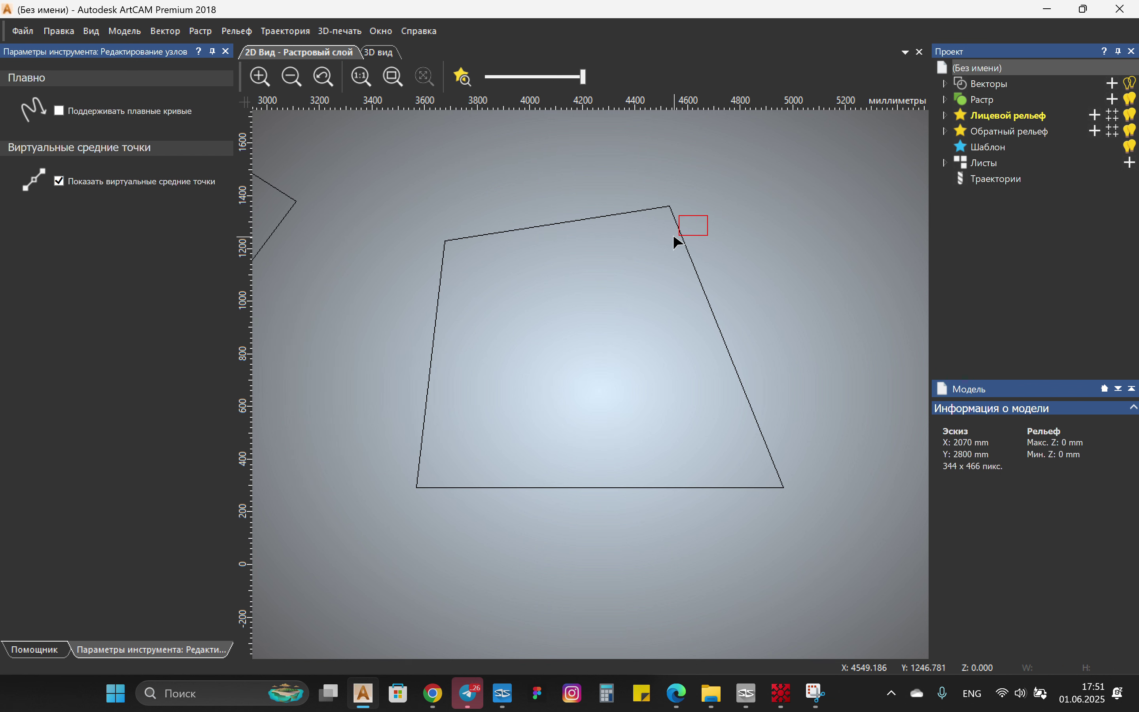
{"action": "left_click", "coordinate": [674, 237]}
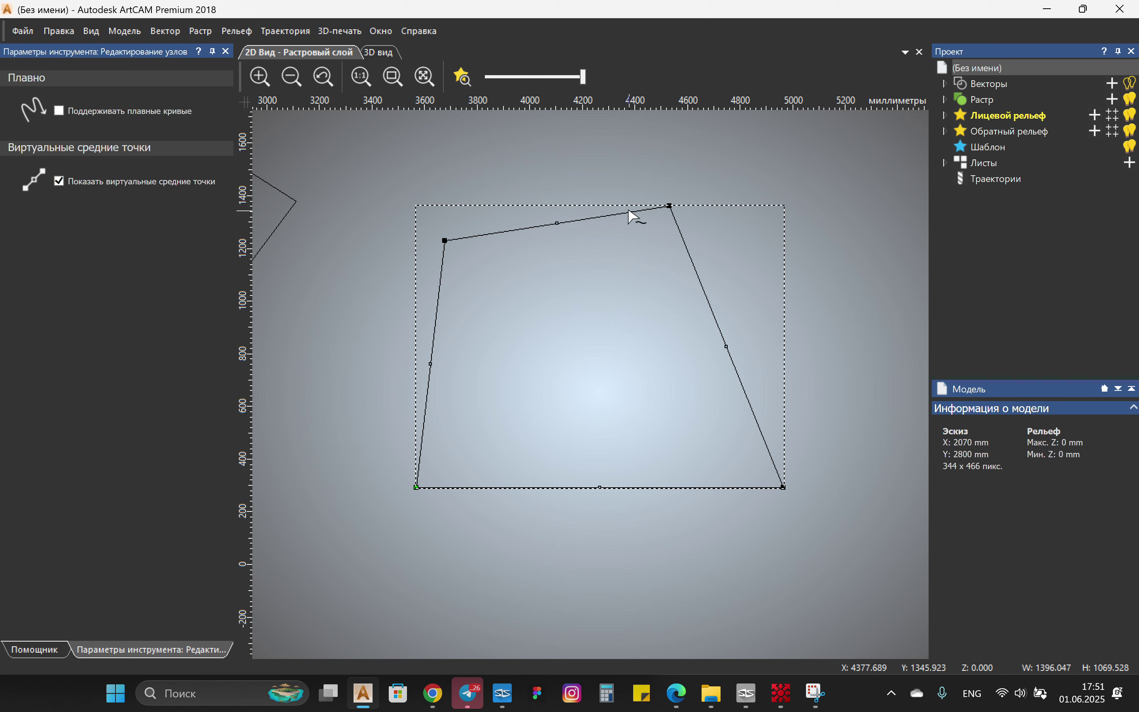
{"action": "mouse_move", "coordinate": [670, 206]}
{"action": "left_mouse_down"}
{"action": "mouse_move", "coordinate": [655, 299]}
{"action": "mouse_move", "coordinate": [654, 209]}
{"action": "left_mouse_up"}
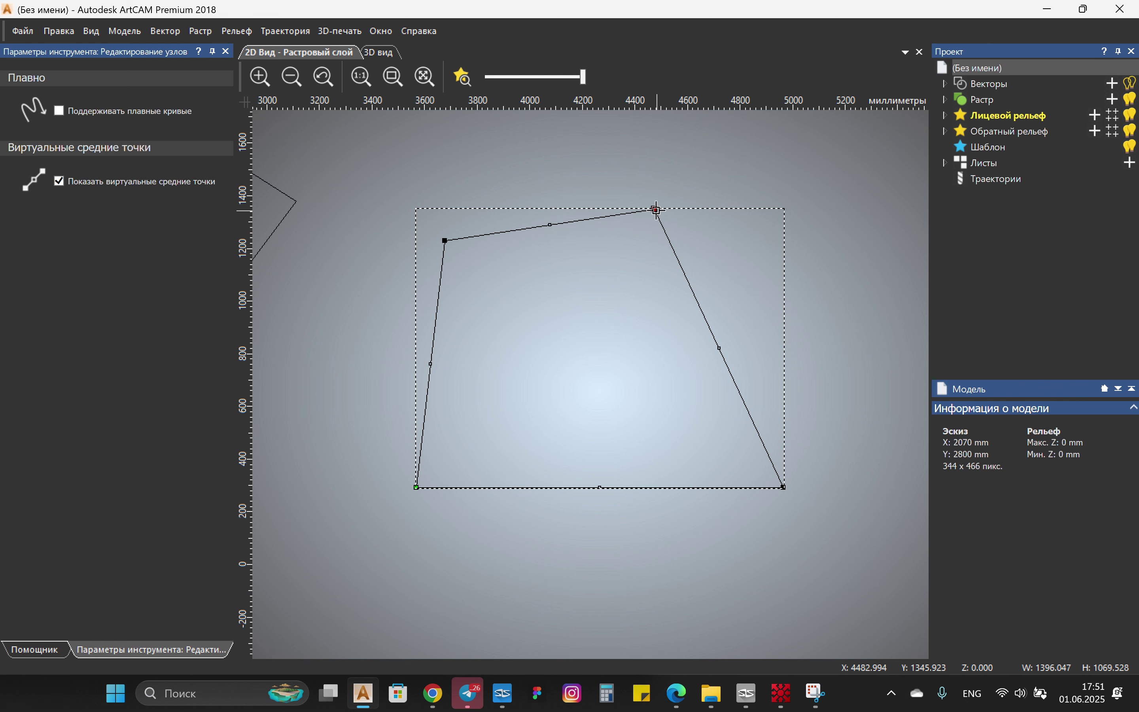
{"action": "mouse_move", "coordinate": [656, 210]}
{"action": "left_mouse_down"}
{"action": "mouse_move", "coordinate": [722, 229]}
{"action": "mouse_move", "coordinate": [658, 233]}
{"action": "left_mouse_up"}
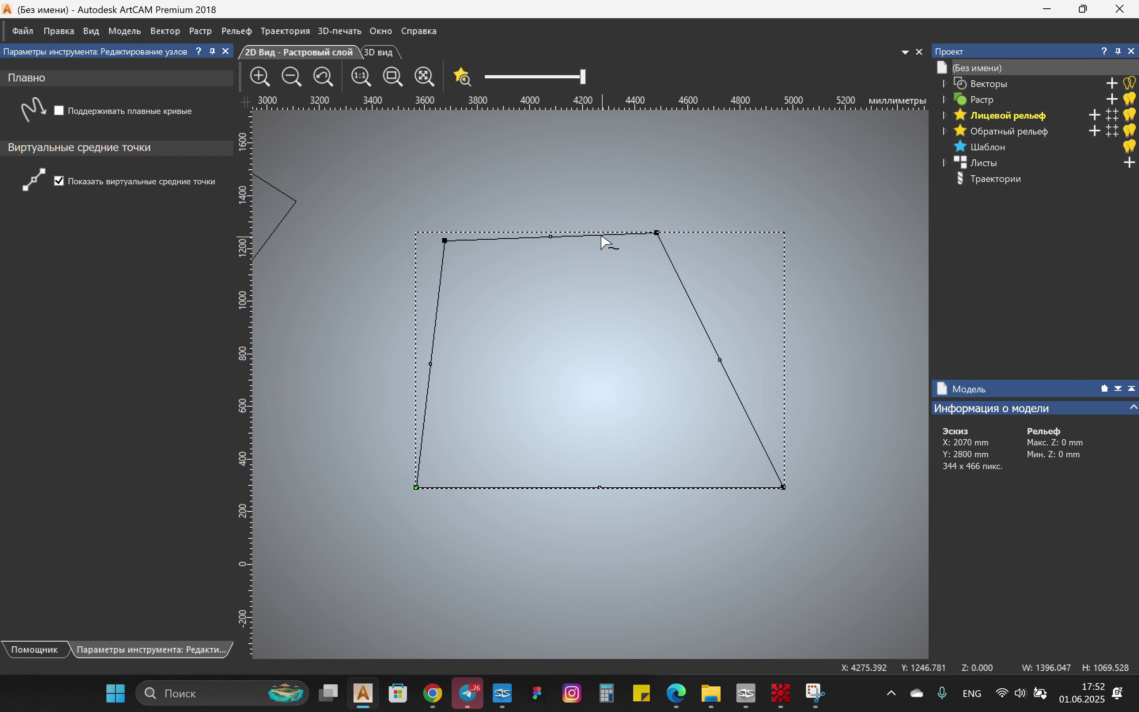
Step: Smooth the quadrilateral's upper-right corner node
{"action": "right_click", "coordinate": [657, 234]}
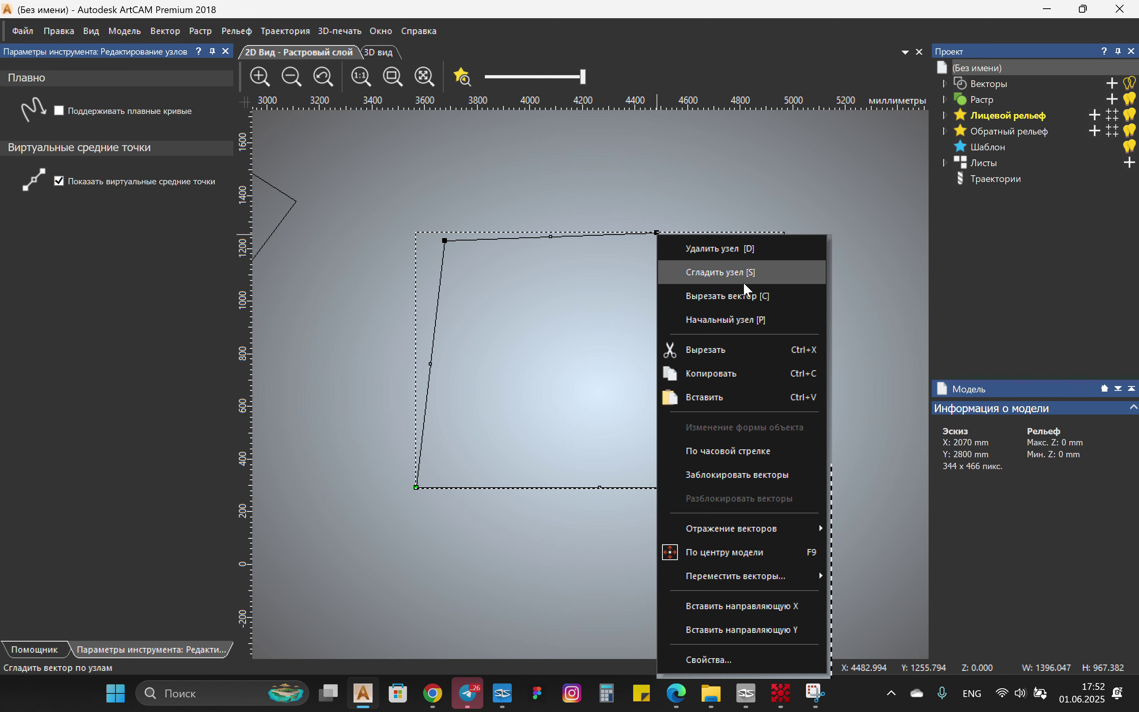
{"action": "key", "text": "Escape"}
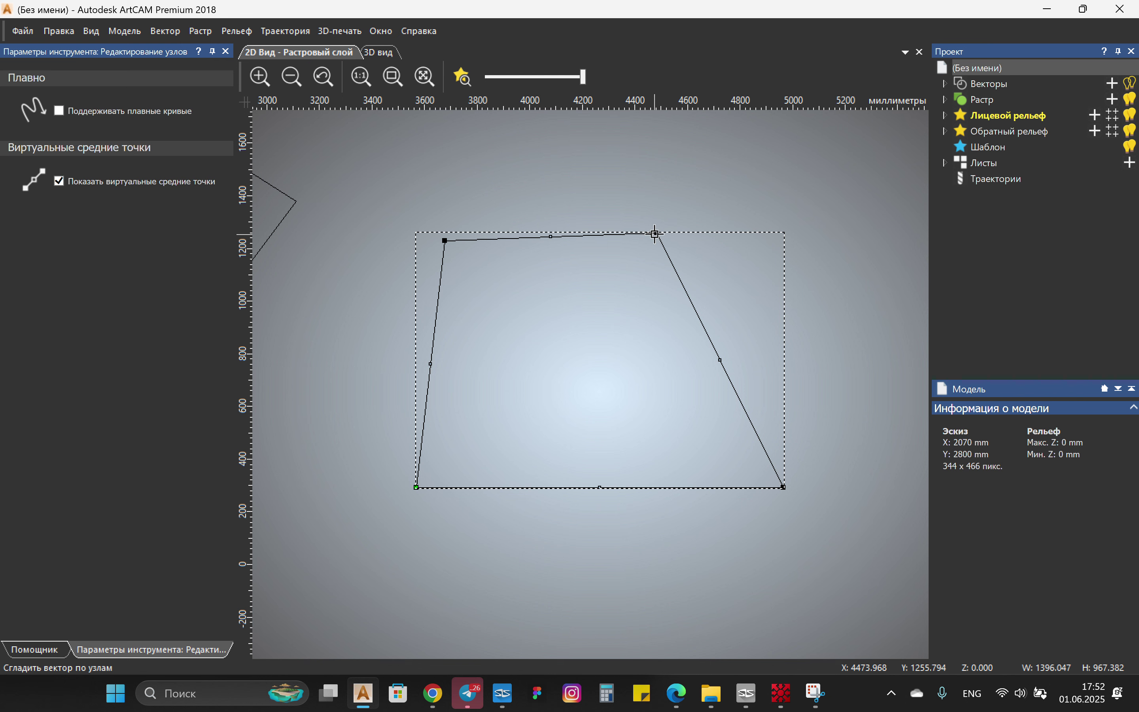
{"action": "right_click", "coordinate": [654, 233]}
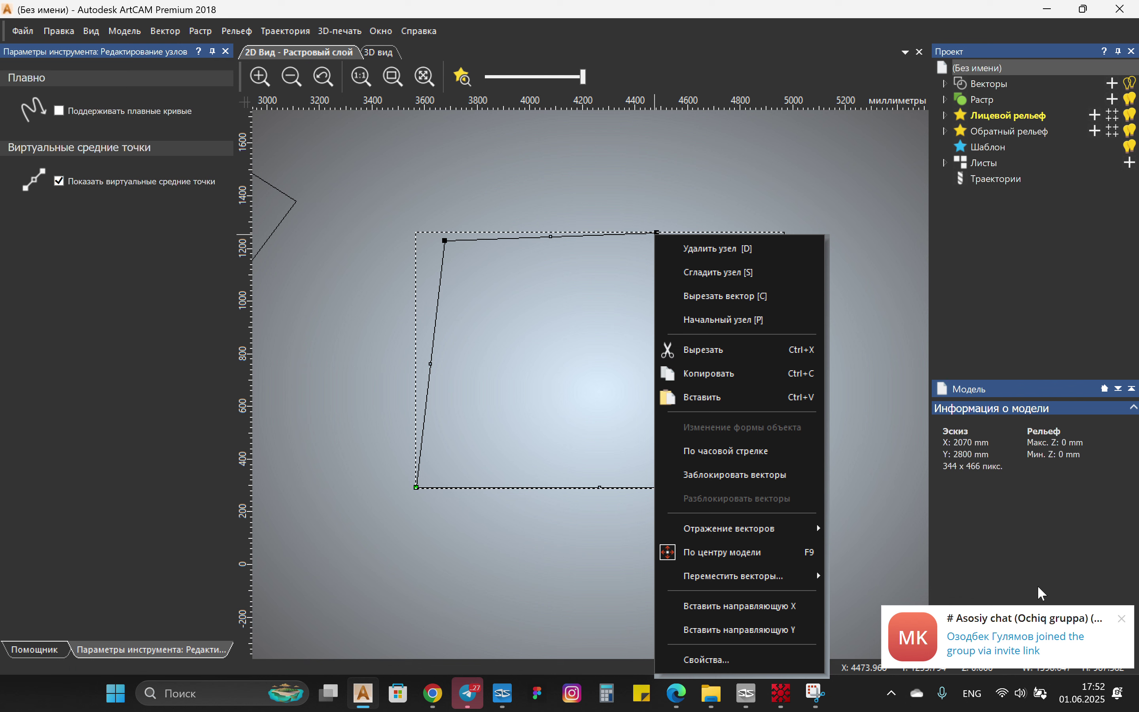
{"action": "left_click", "coordinate": [1127, 617]}
{"action": "right_click", "coordinate": [655, 234]}
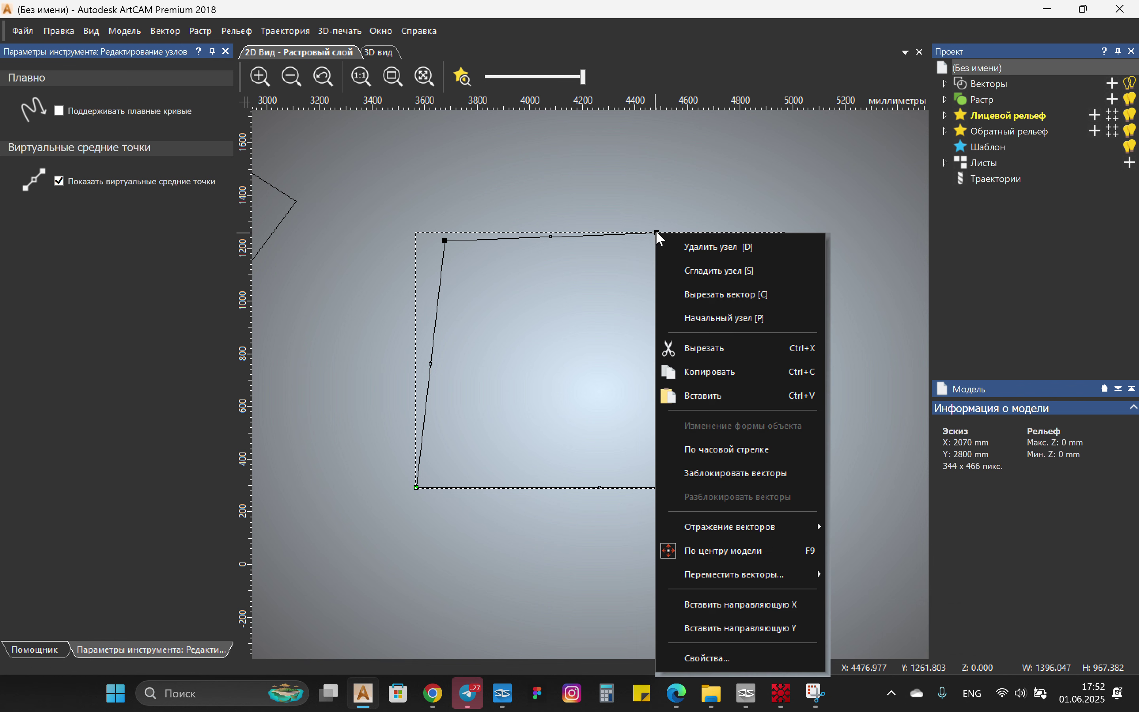
{"action": "left_click", "coordinate": [720, 271]}
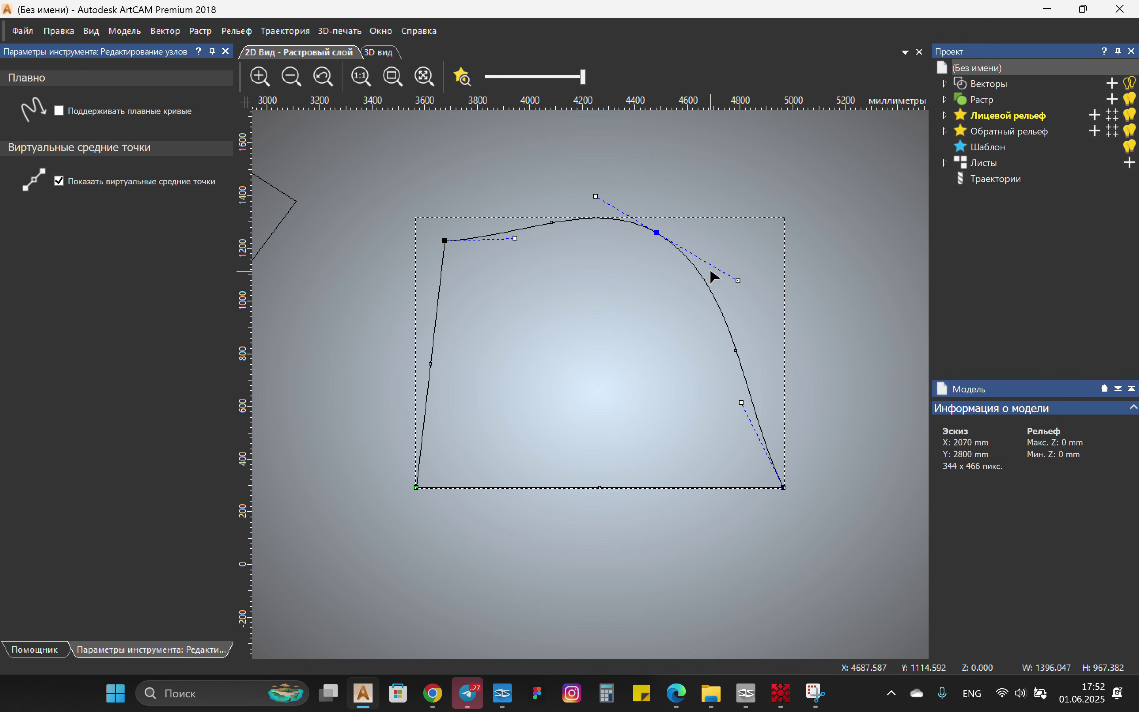
Step: Bow the top and right edges outward by adjusting their curve handles, and move the smooth node to about X 4691, Y 1199 mm
{"action": "left_click_drag", "start_coordinate": [517, 239], "coordinate": [557, 166]}
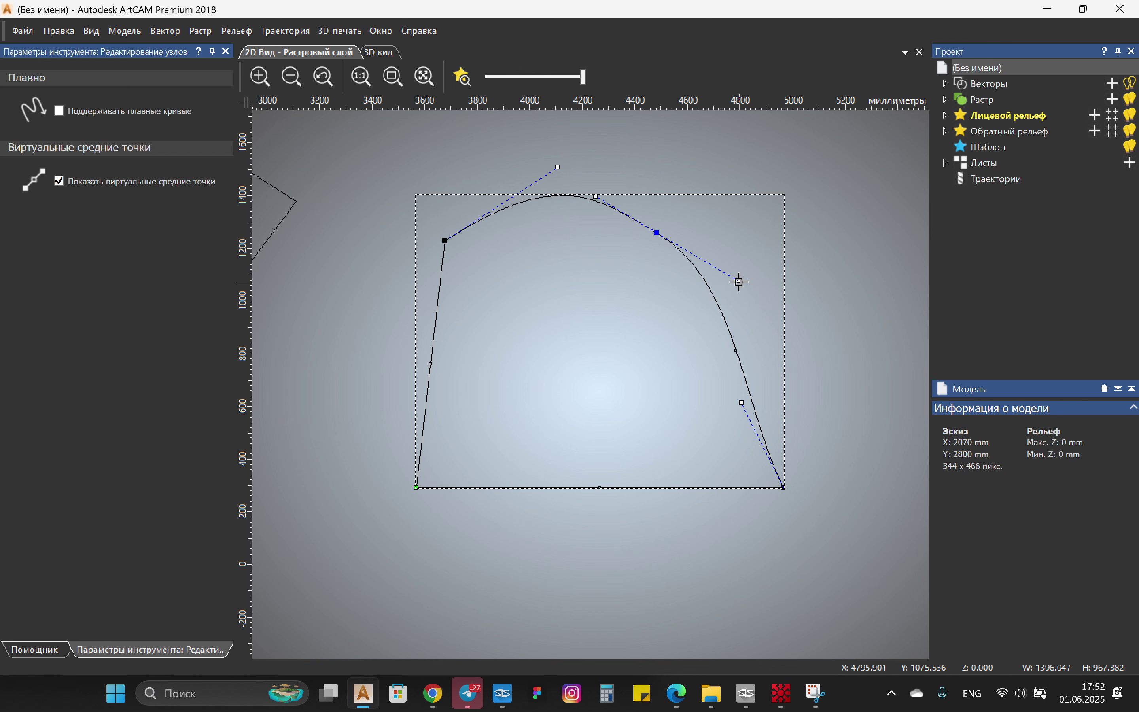
{"action": "left_click_drag", "start_coordinate": [738, 281], "coordinate": [706, 313]}
{"action": "left_click_drag", "start_coordinate": [654, 237], "coordinate": [714, 249]}
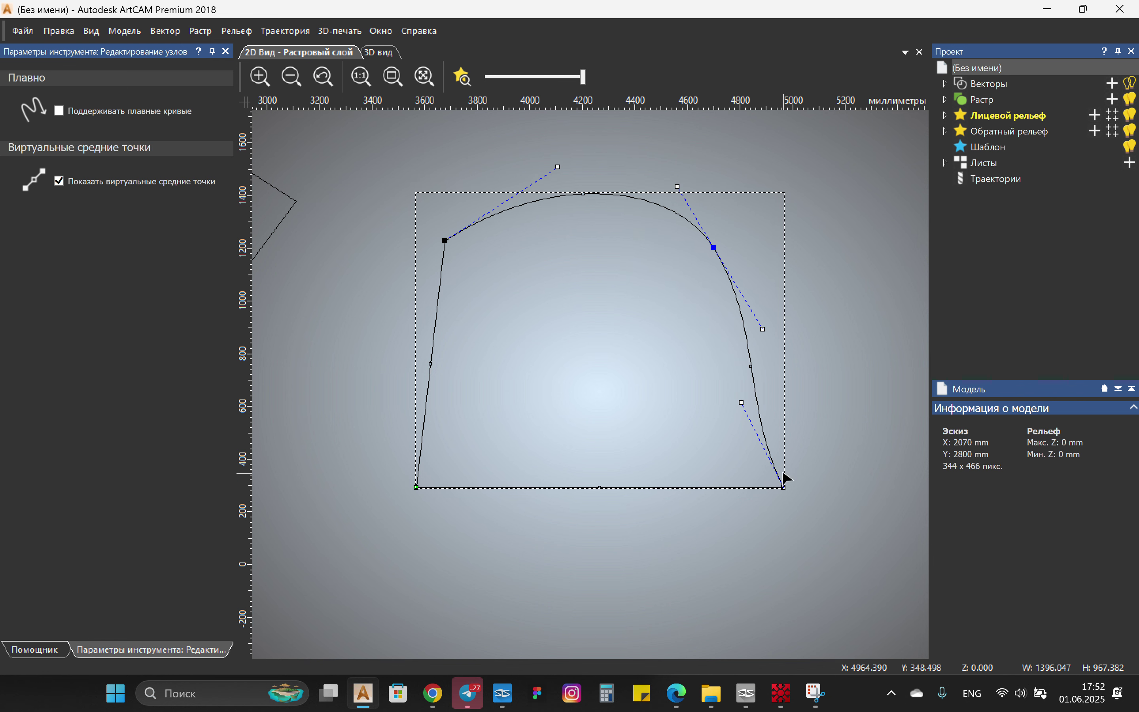
{"action": "left_click_drag", "start_coordinate": [743, 405], "coordinate": [814, 318]}
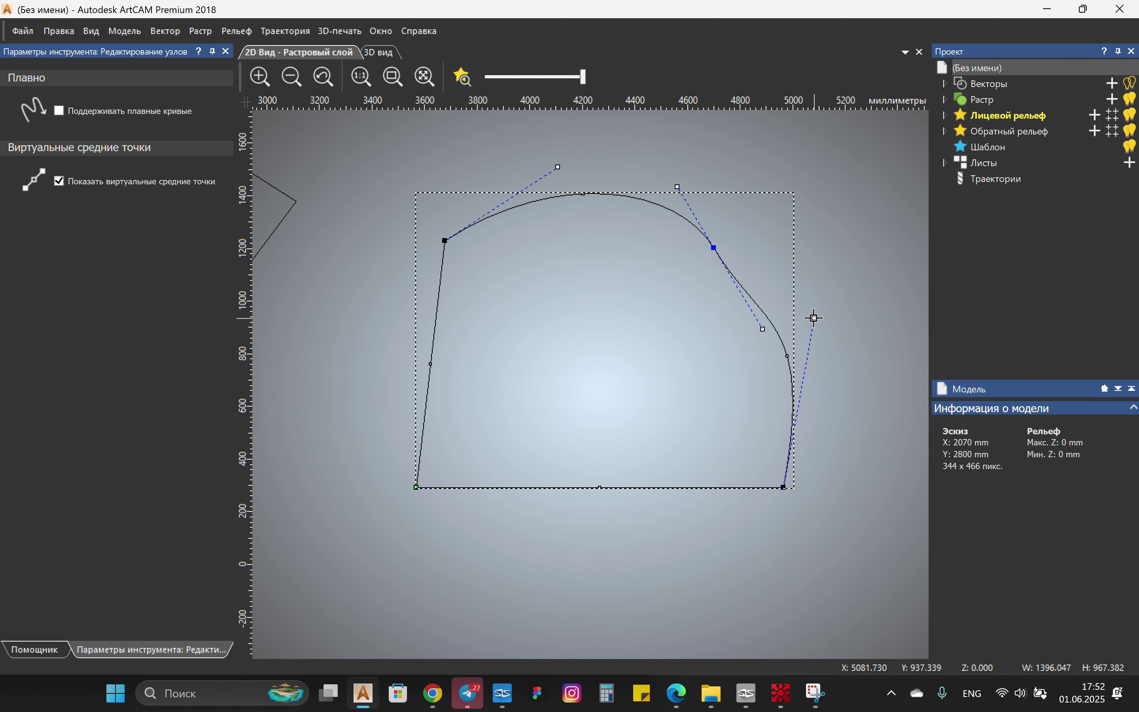
{"action": "left_click_drag", "start_coordinate": [715, 248], "coordinate": [724, 220]}
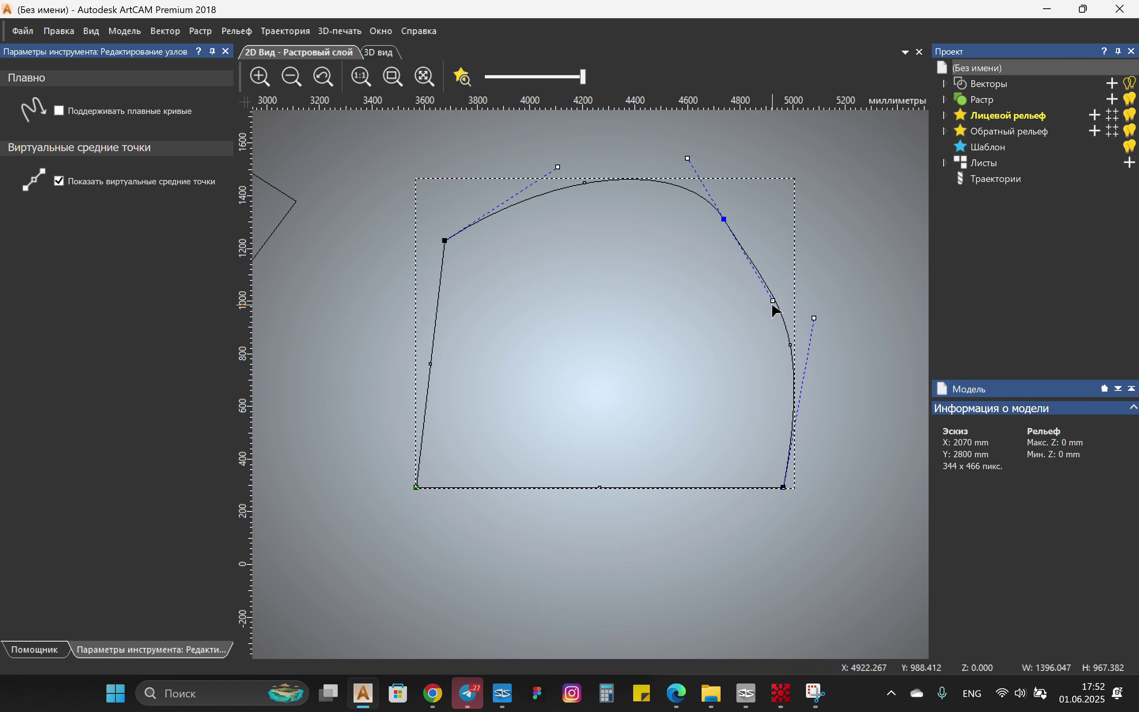
{"action": "left_click_drag", "start_coordinate": [773, 300], "coordinate": [779, 256]}
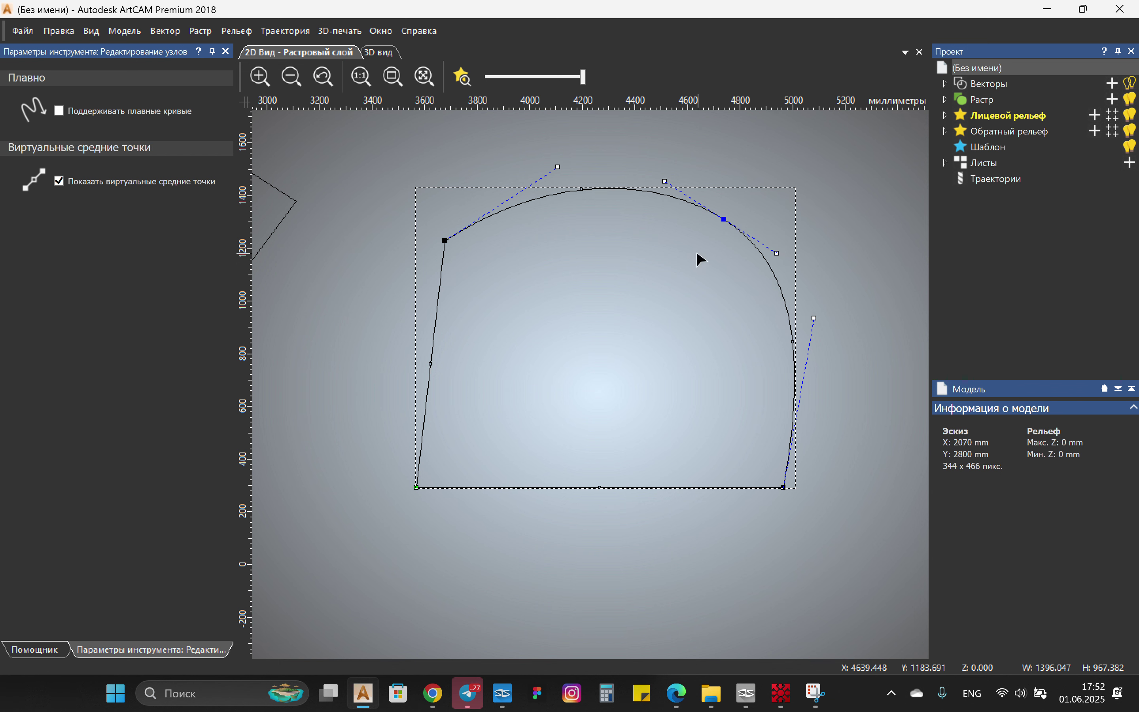
{"action": "left_click_drag", "start_coordinate": [724, 219], "coordinate": [711, 249]}
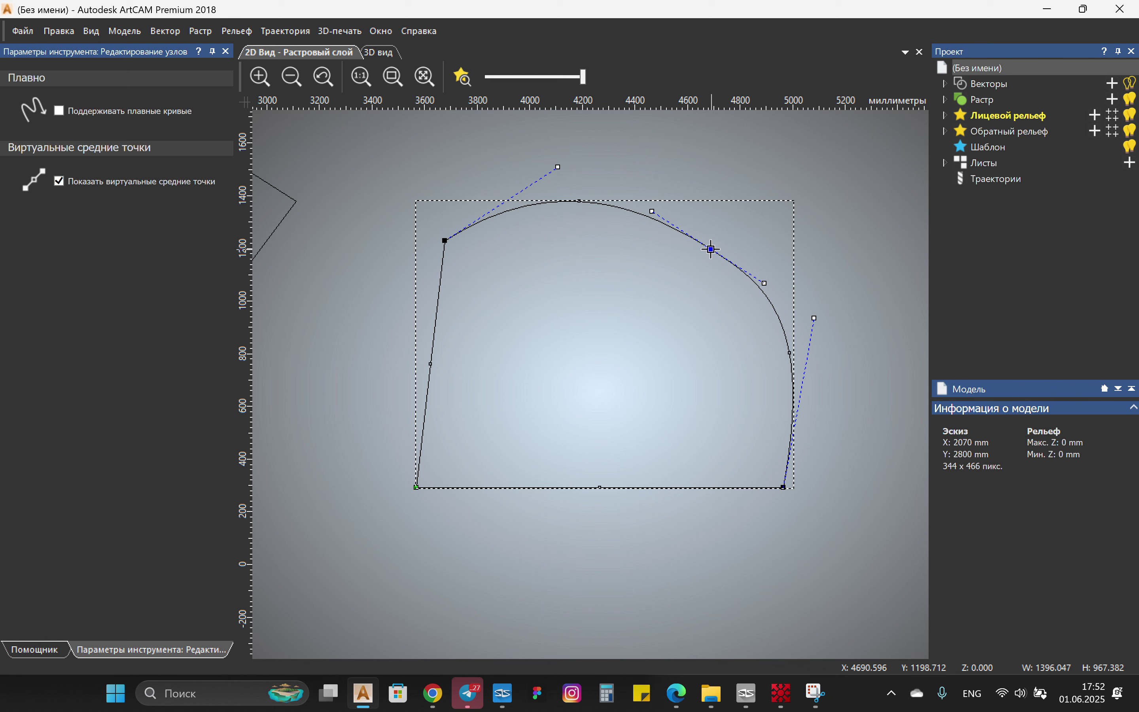
Step: Remove the smoothing from the upper-right node, aim its handles separately leftward and downward to form a sharp corner, and finish node editing
{"action": "scroll", "coordinate": [716, 254], "scroll_direction": "up", "scroll_amount": 5}
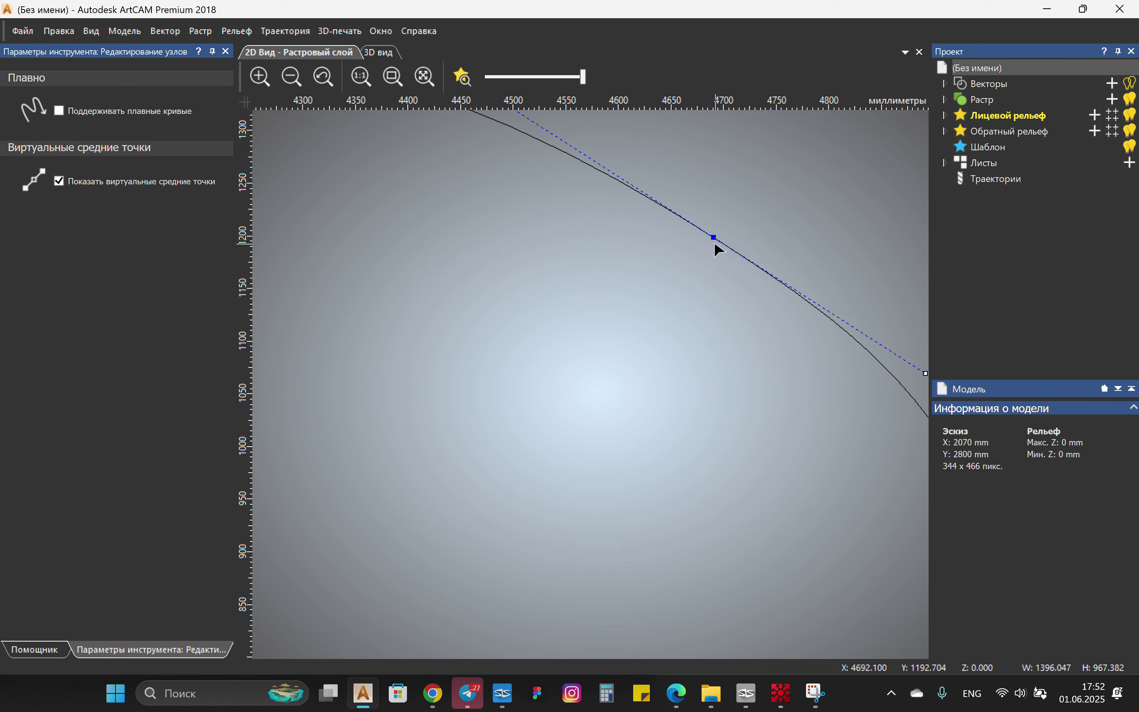
{"action": "scroll", "coordinate": [734, 358], "scroll_direction": "down", "scroll_amount": 8}
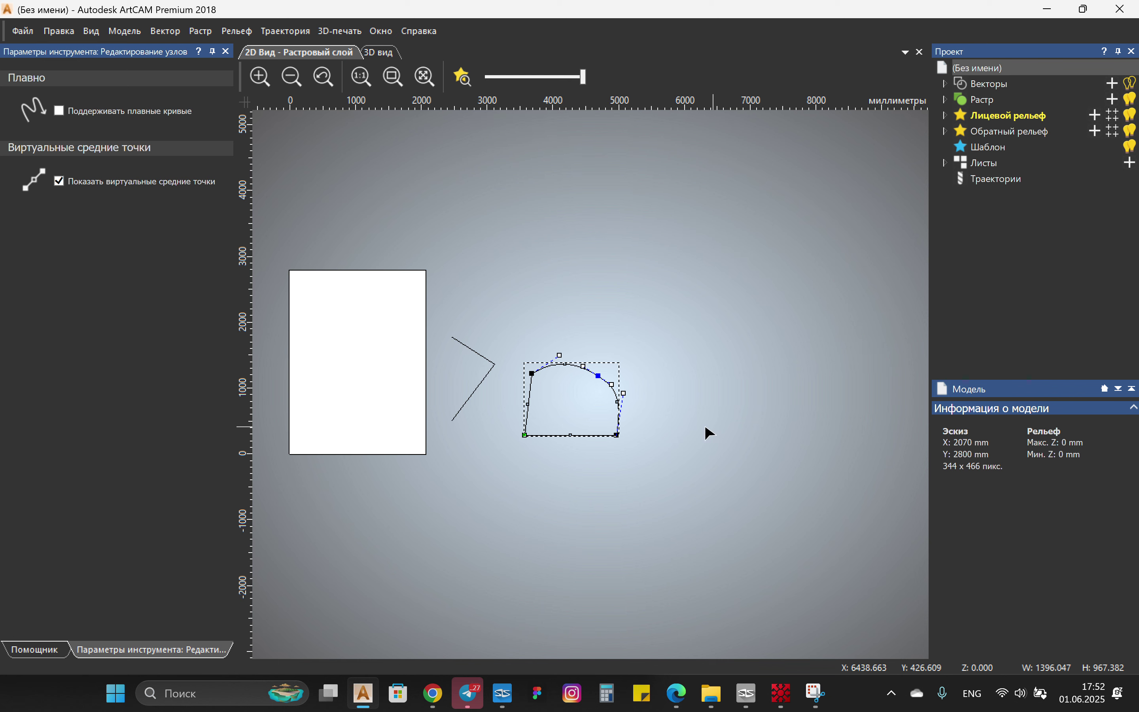
{"action": "scroll", "coordinate": [709, 433], "scroll_direction": "up", "scroll_amount": 3}
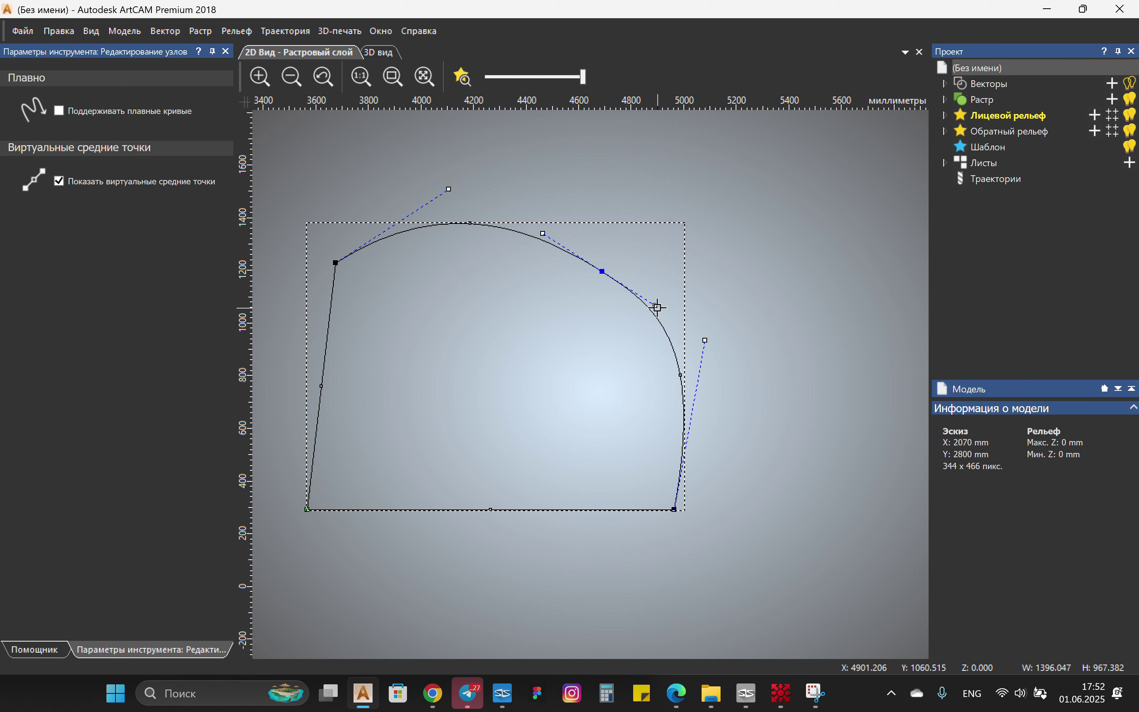
{"action": "left_click_drag", "start_coordinate": [657, 307], "coordinate": [595, 331]}
{"action": "left_click_drag", "start_coordinate": [547, 227], "coordinate": [487, 271]}
{"action": "scroll", "coordinate": [572, 279], "scroll_direction": "up", "scroll_amount": 2}
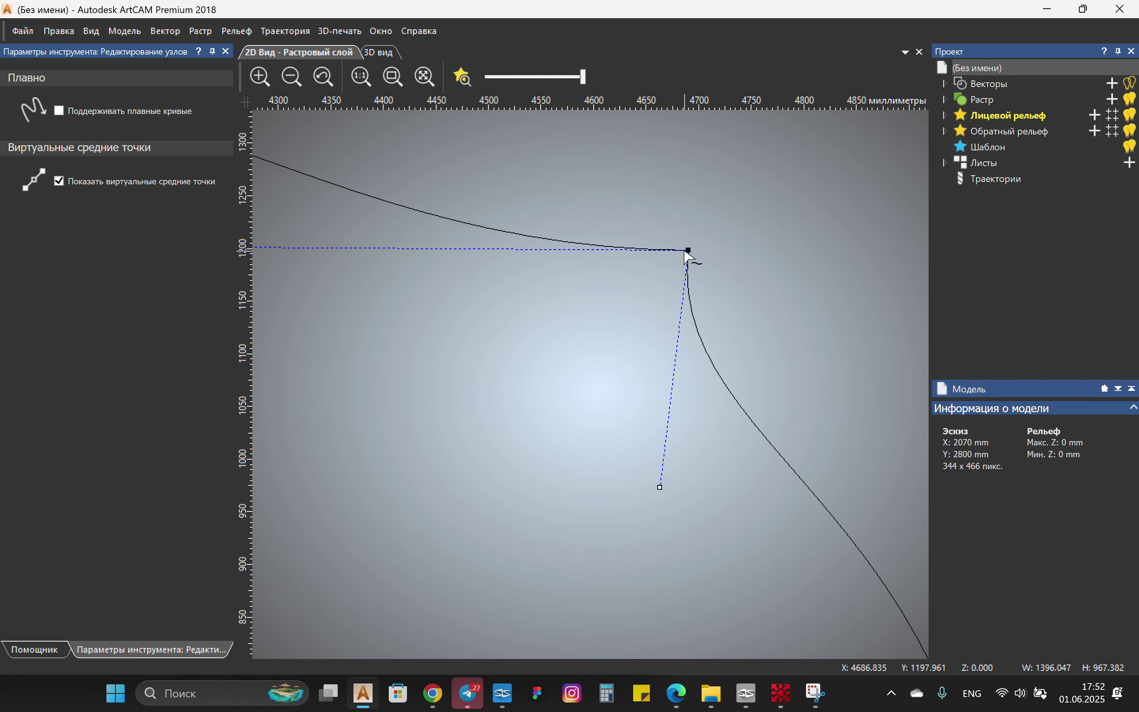
{"action": "key", "text": "s"}
{"action": "key", "text": "ctrl+z"}
{"action": "scroll", "coordinate": [689, 292], "scroll_direction": "down", "scroll_amount": 4}
{"action": "key", "text": "Escape"}
{"action": "left_click", "coordinate": [678, 528]}
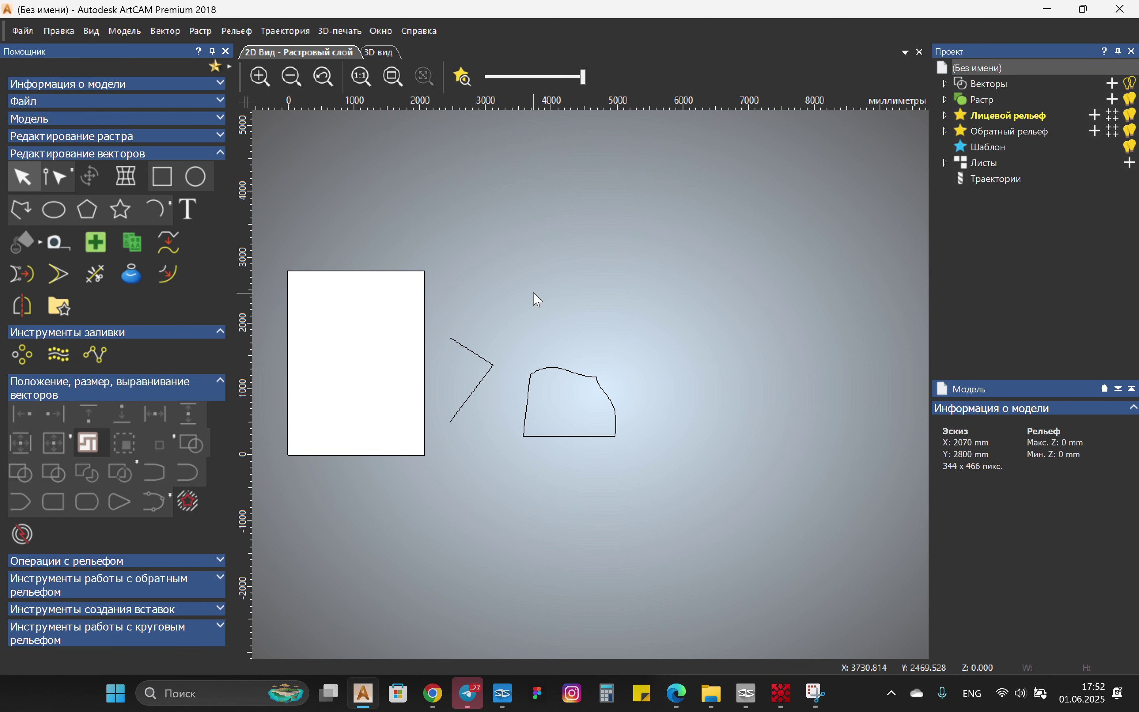
{"action": "double_click", "coordinate": [611, 400]}
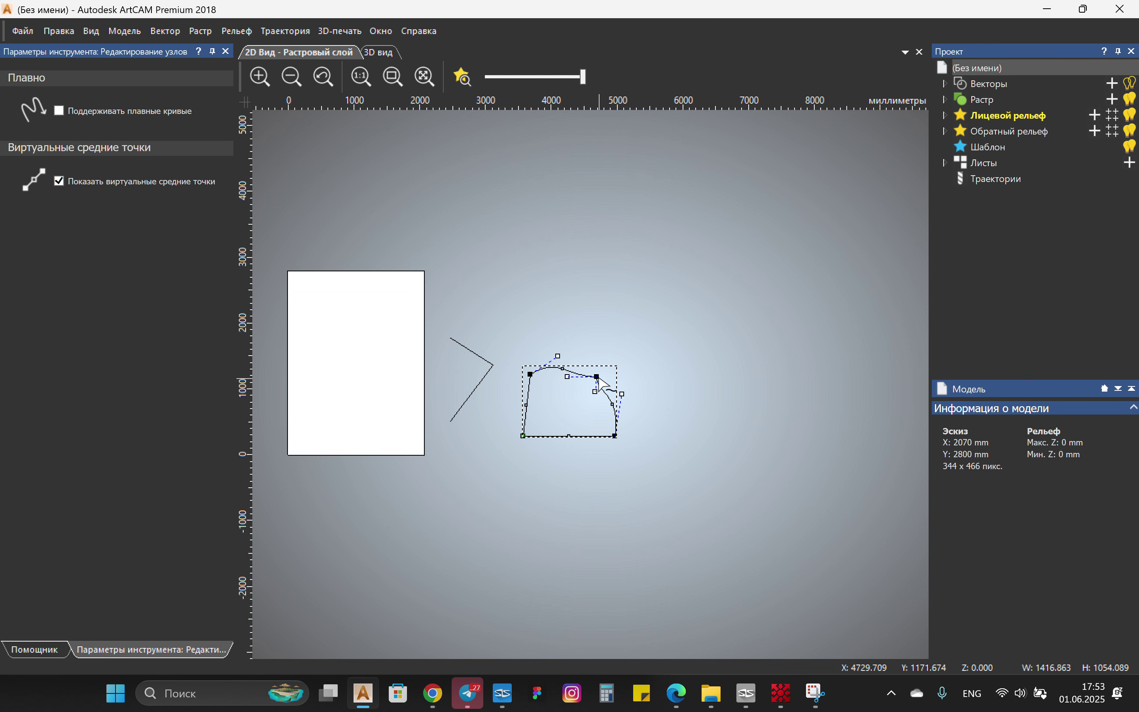
{"action": "right_click", "coordinate": [596, 377]}
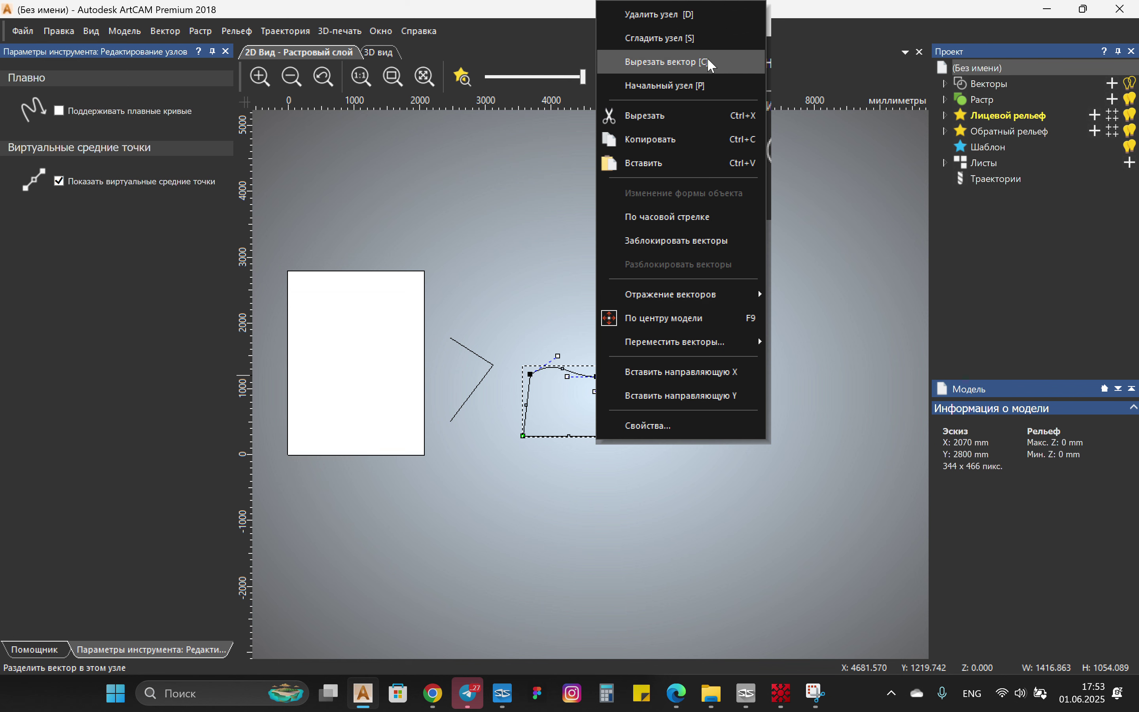
{"action": "key", "text": "Escape"}
{"action": "left_click", "coordinate": [631, 496]}
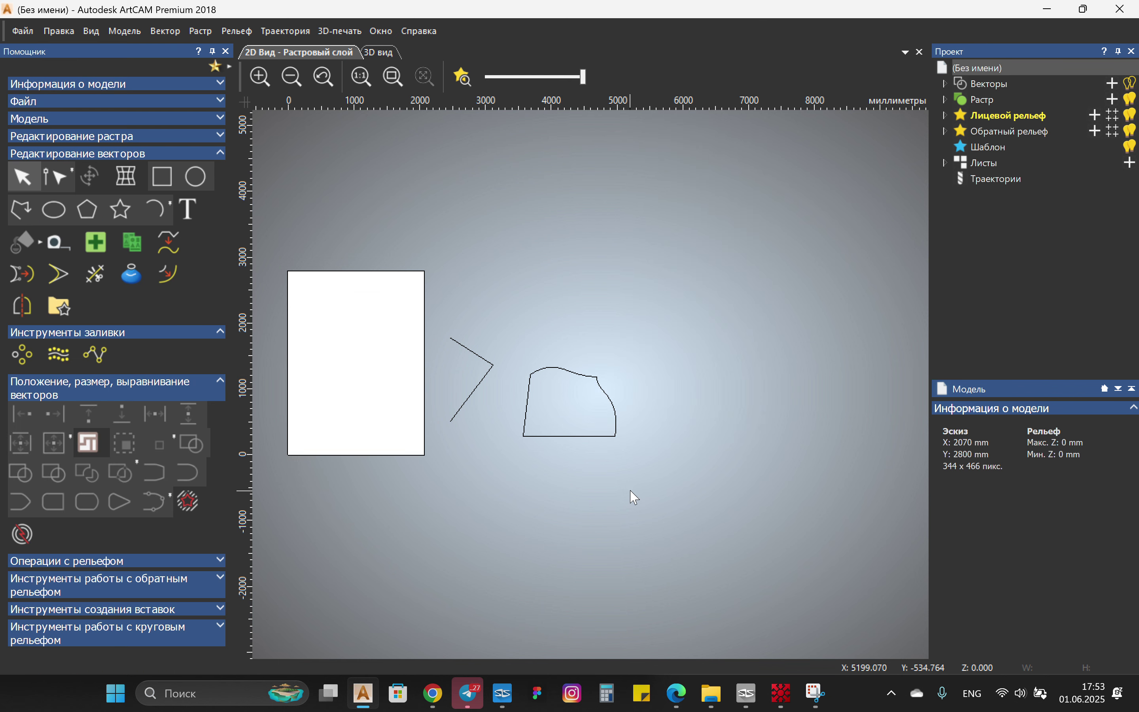
Step: Select the closed curved shape with a selection window crossing its right edge
{"action": "scroll", "coordinate": [613, 478], "scroll_direction": "up", "scroll_amount": 2}
{"action": "middle_click_drag", "start_coordinate": [562, 312], "coordinate": [602, 381]}
{"action": "left_click_drag", "start_coordinate": [660, 378], "coordinate": [586, 381]}
{"action": "left_click", "coordinate": [581, 395]}
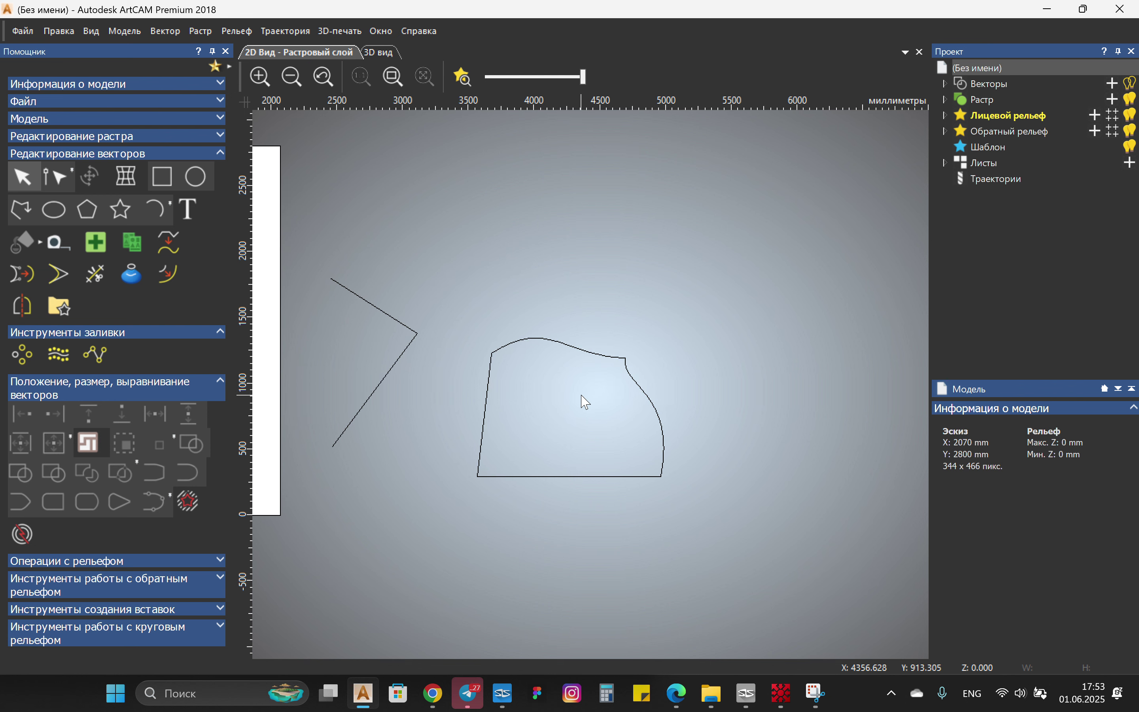
{"action": "left_click_drag", "start_coordinate": [685, 390], "coordinate": [597, 393]}
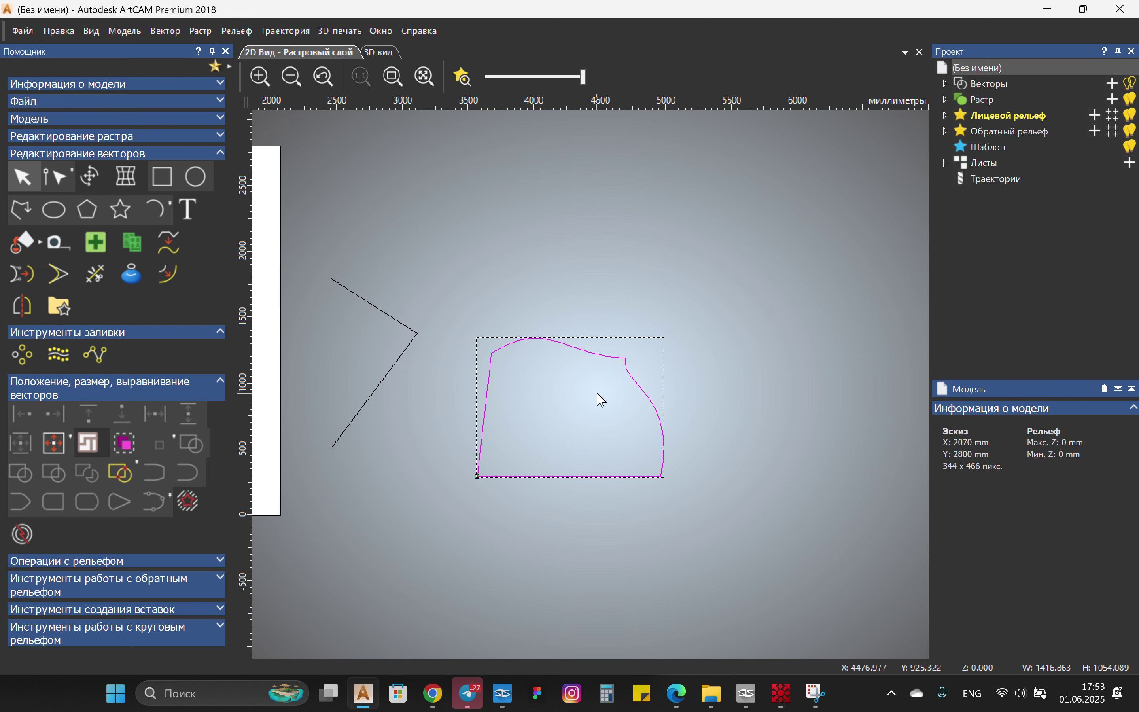
Step: Move the closed curved shape up and to the right, placing its center at about X 4942, Y 1119 mm
{"action": "left_click", "coordinate": [101, 186]}
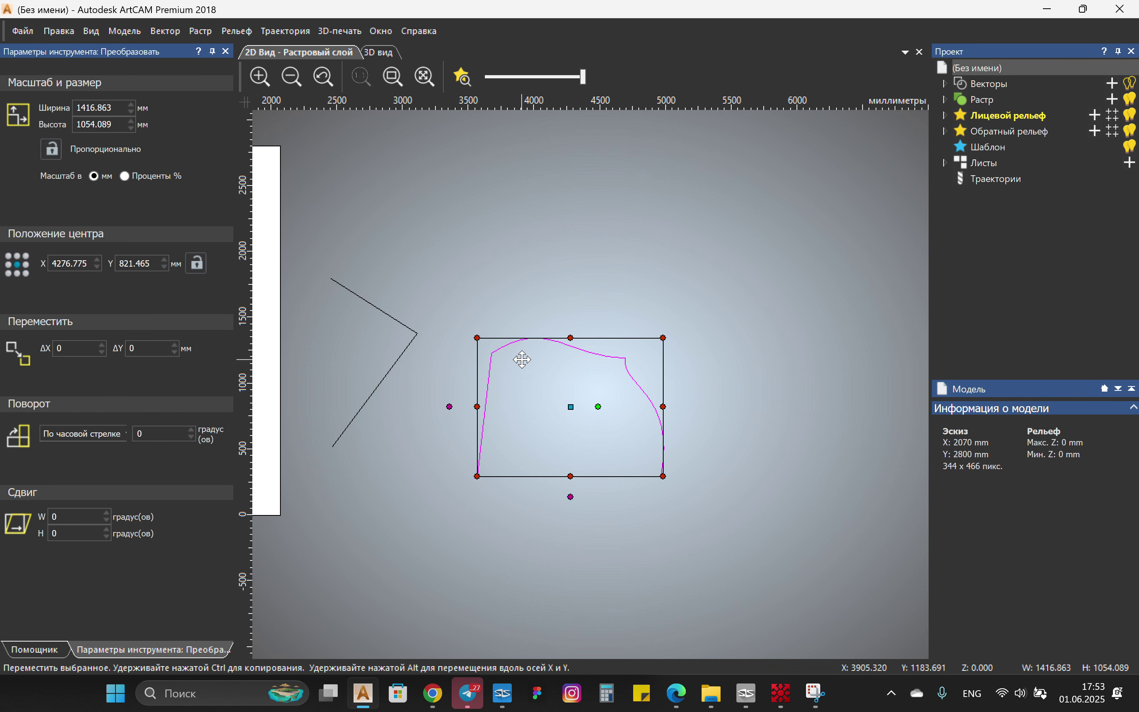
{"action": "scroll", "coordinate": [531, 376], "scroll_direction": "down", "scroll_amount": 3}
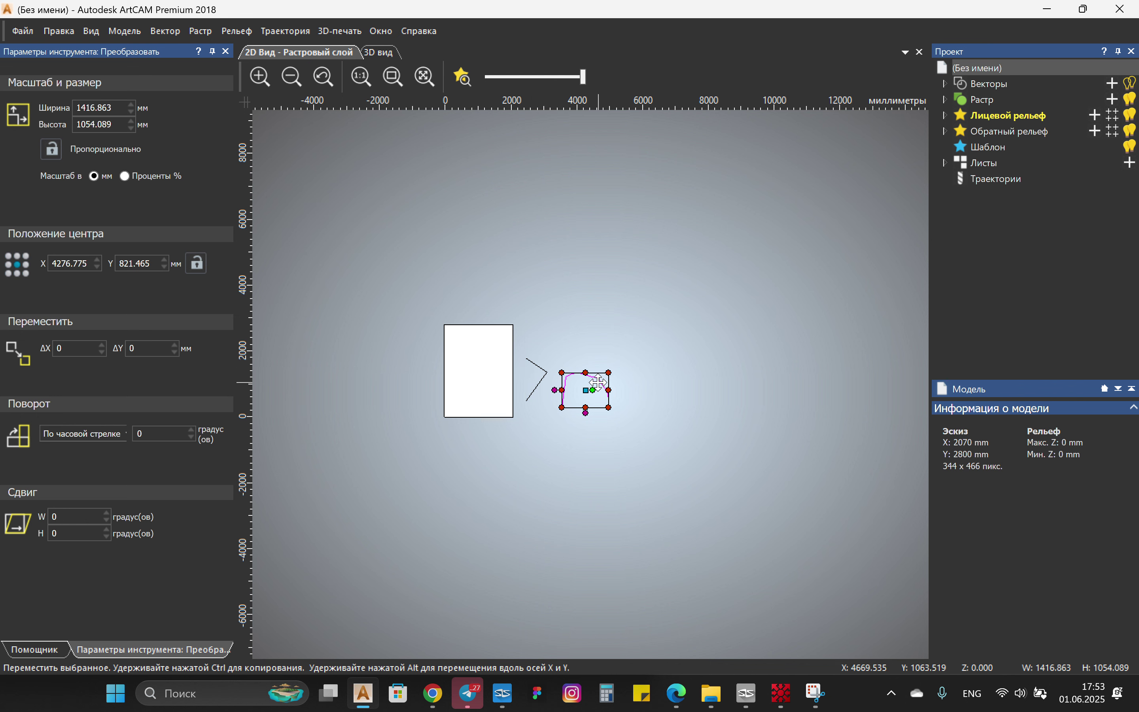
{"action": "scroll", "coordinate": [534, 378], "scroll_direction": "up", "scroll_amount": 2}
{"action": "key", "text": "Escape"}
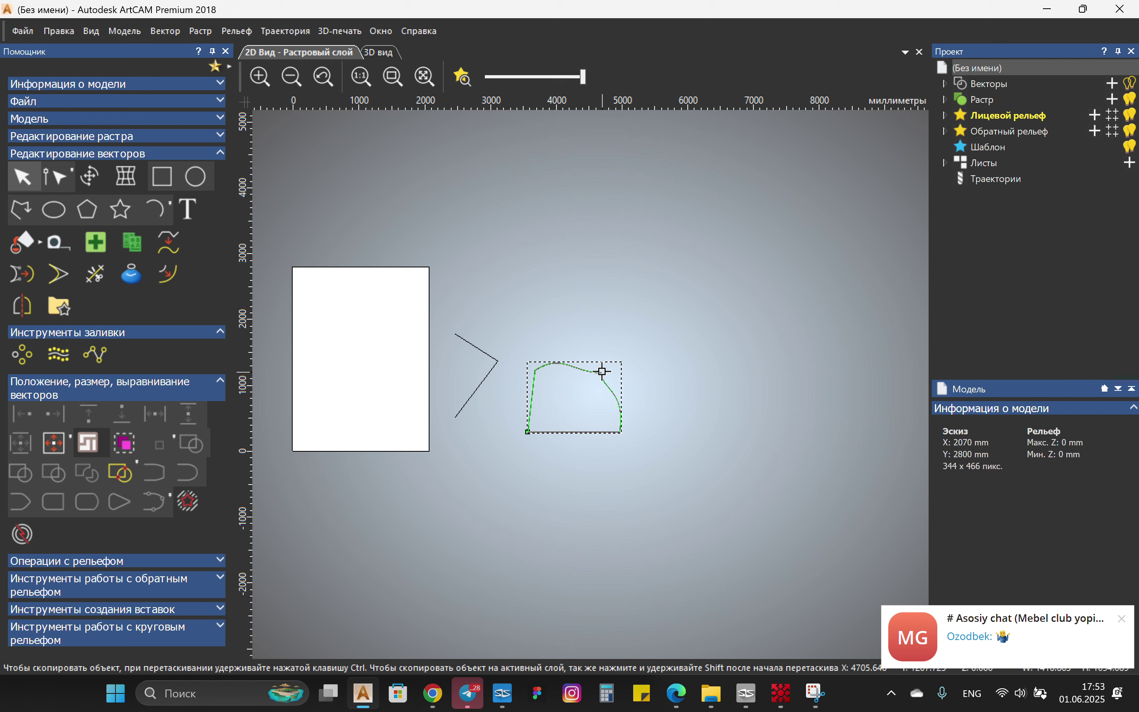
{"action": "left_click_drag", "start_coordinate": [607, 391], "coordinate": [648, 367]}
Step: Shift the curved shape 100 mm along Y with the Transform tool
{"action": "key", "text": "t"}
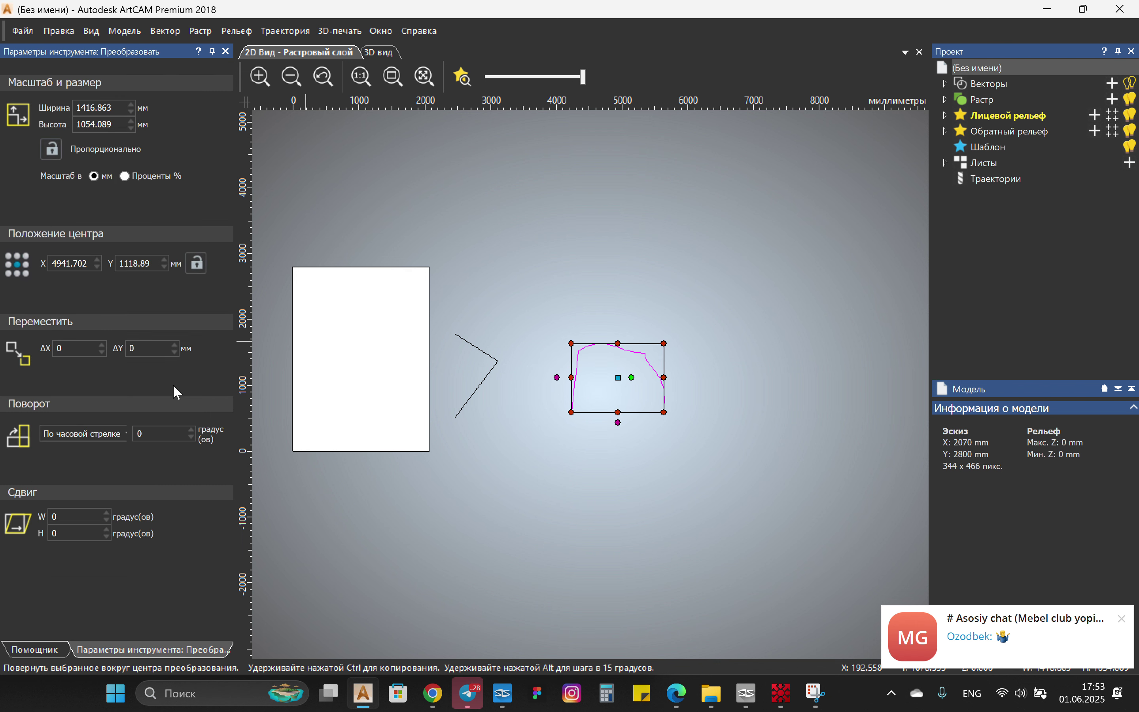
{"action": "key", "text": "Tab"}
{"action": "type", "text": "100"}
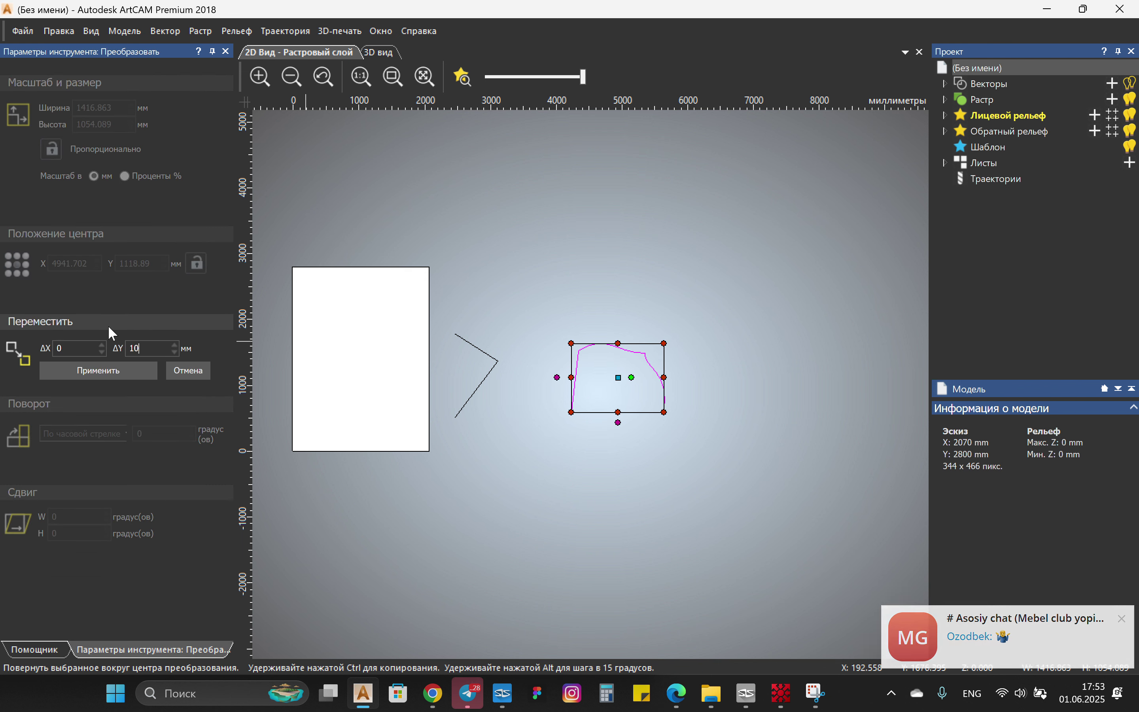
{"action": "key", "text": "Return"}
{"action": "left_click", "coordinate": [692, 448]}
Step: Rotate the curved shape 90 degrees clockwise about its center
{"action": "left_click", "coordinate": [573, 377]}
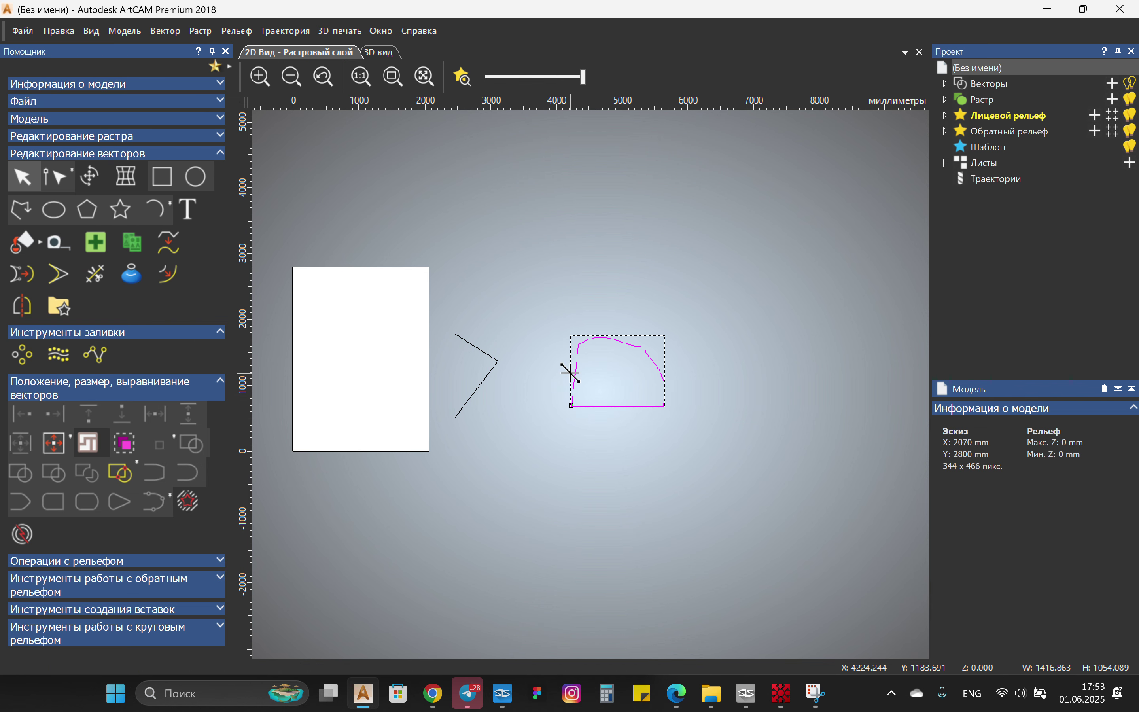
{"action": "key", "text": "t"}
{"action": "left_click", "coordinate": [143, 434]}
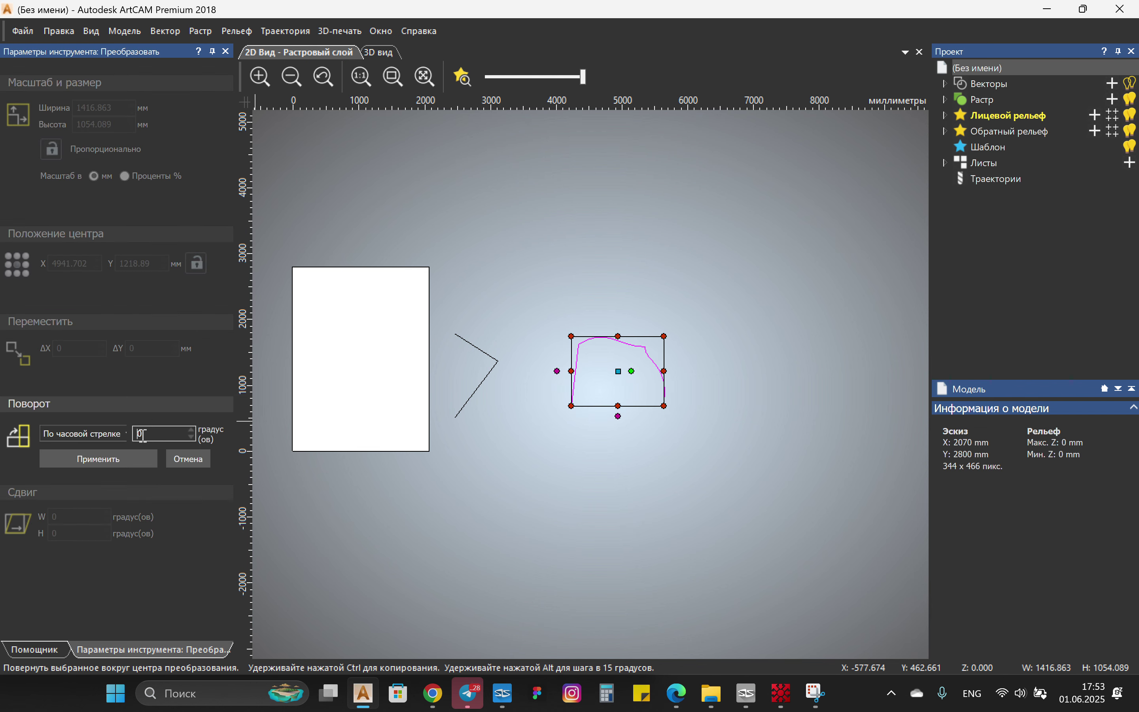
{"action": "type", "text": "90"}
{"action": "key", "text": "Return"}
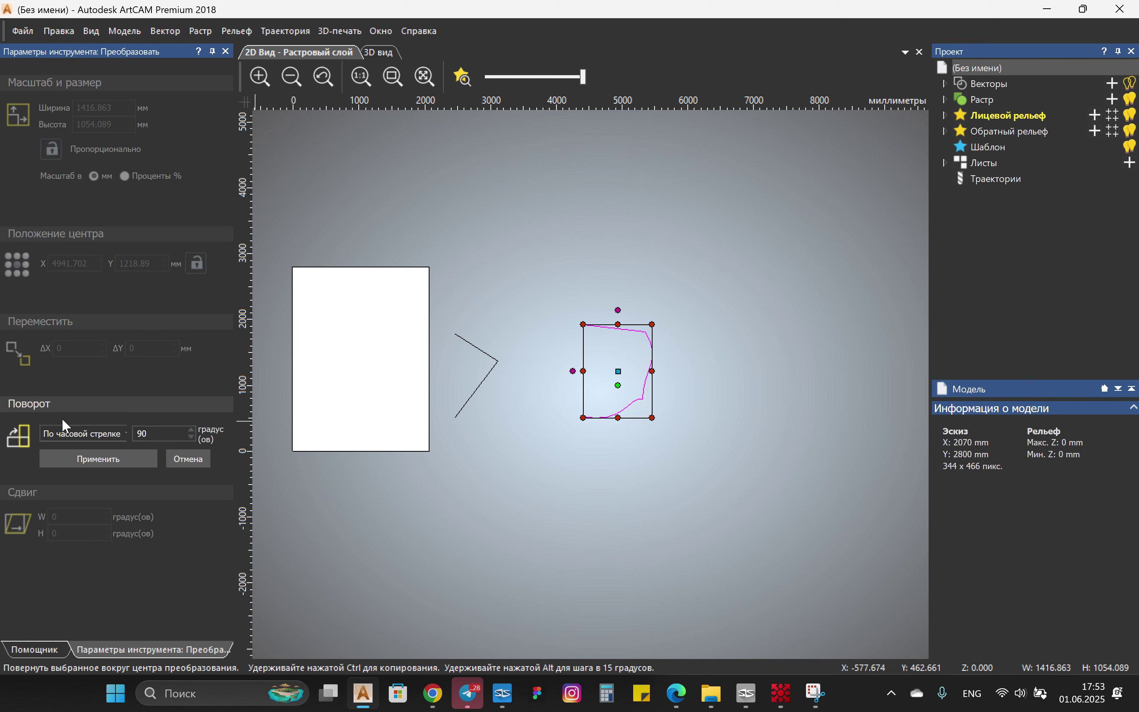
{"action": "key", "text": "Escape"}
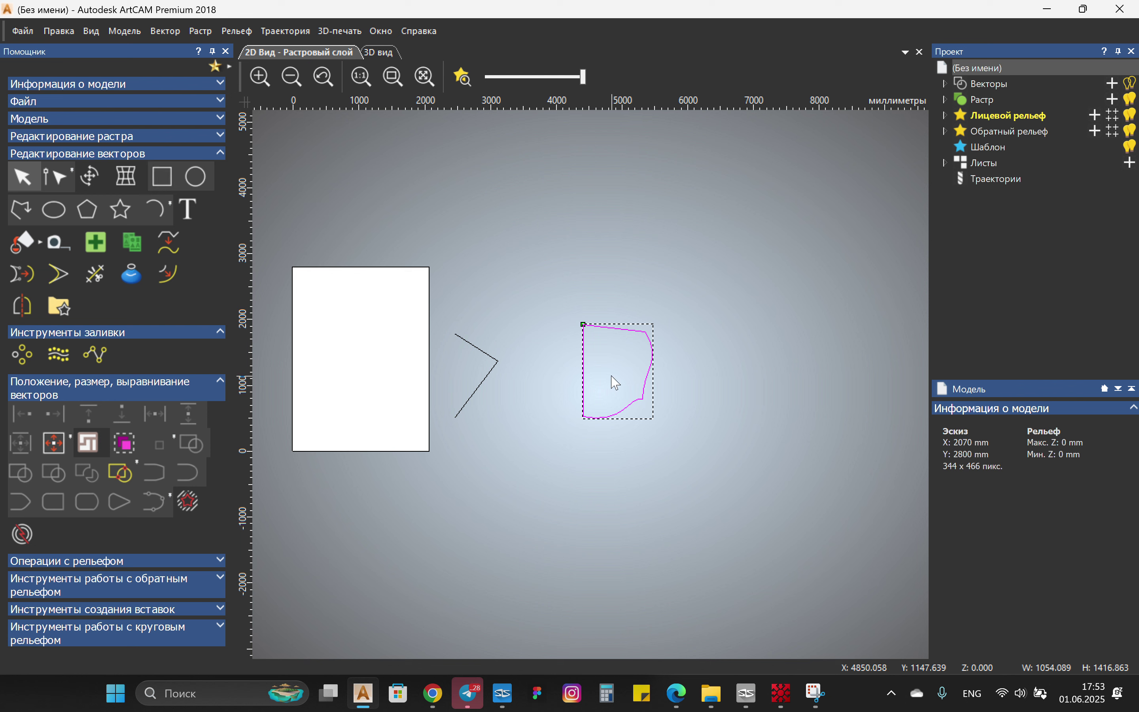
Step: Move the rotated shape up and to the left, placing its center at about X 3930, Y 2296 mm
{"action": "left_click_drag", "start_coordinate": [612, 379], "coordinate": [545, 309]}
{"action": "left_click", "coordinate": [591, 349]}
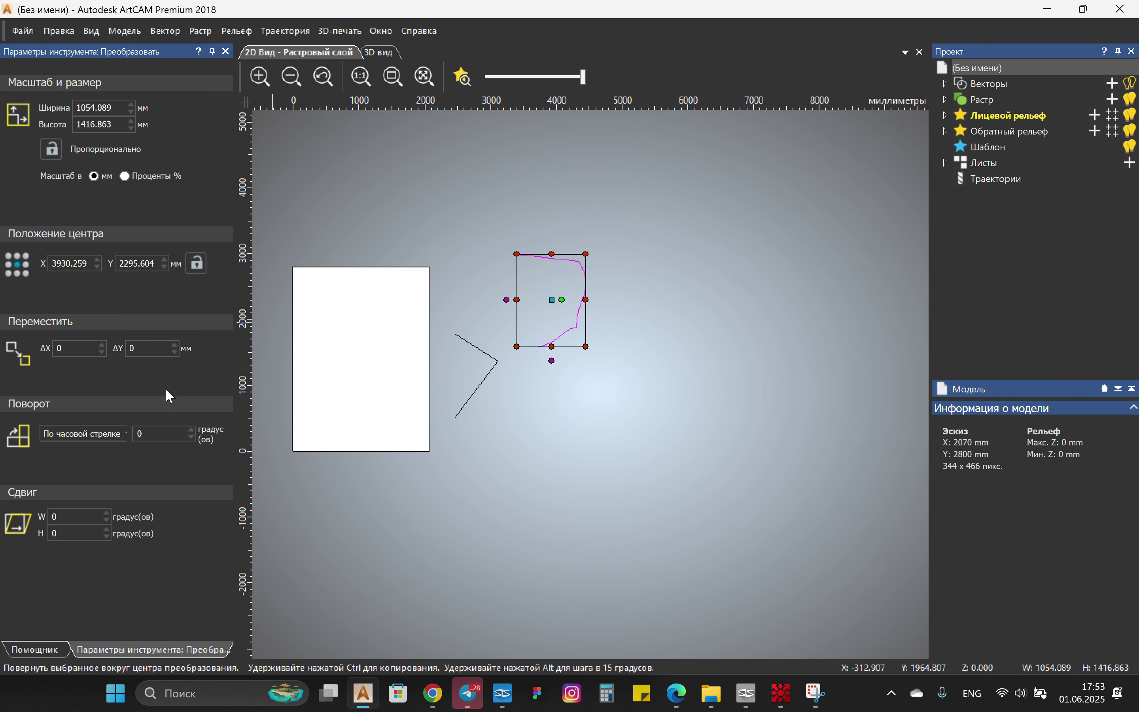
{"action": "left_click", "coordinate": [75, 348]}
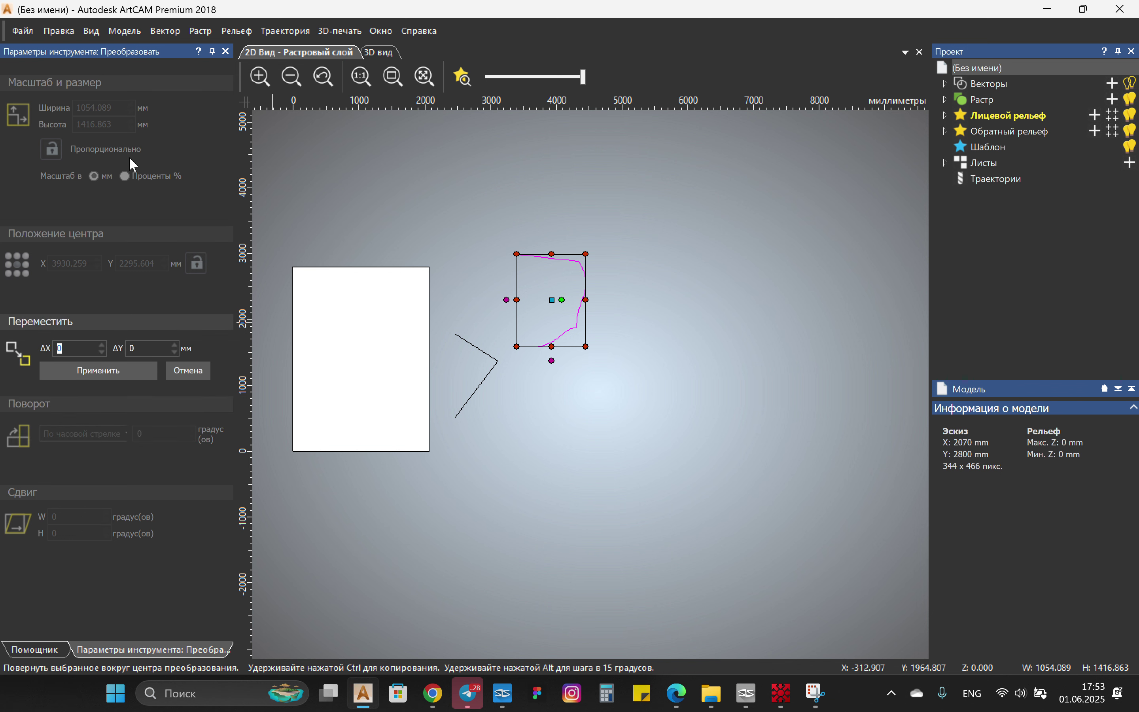
Step: Try to stretch the rotated shape to a width of 10000 mm without keeping proportions, and undo the stretch
{"action": "left_click", "coordinate": [96, 108]}
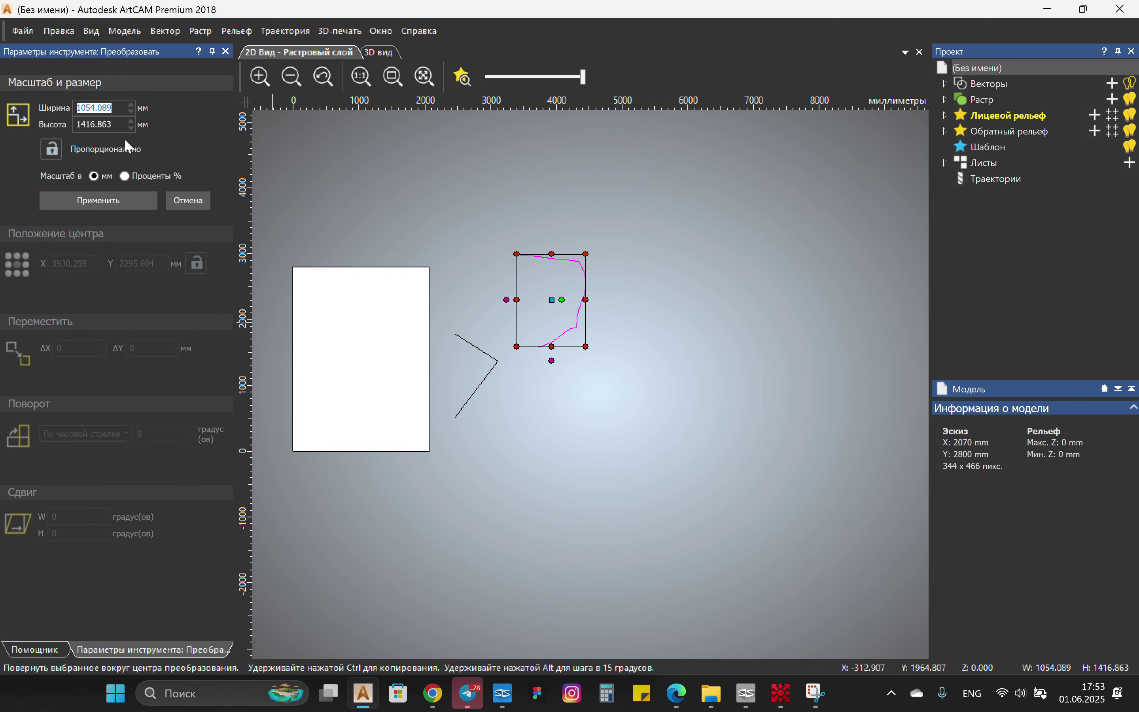
{"action": "type", "text": "10000"}
{"action": "key", "text": "Return"}
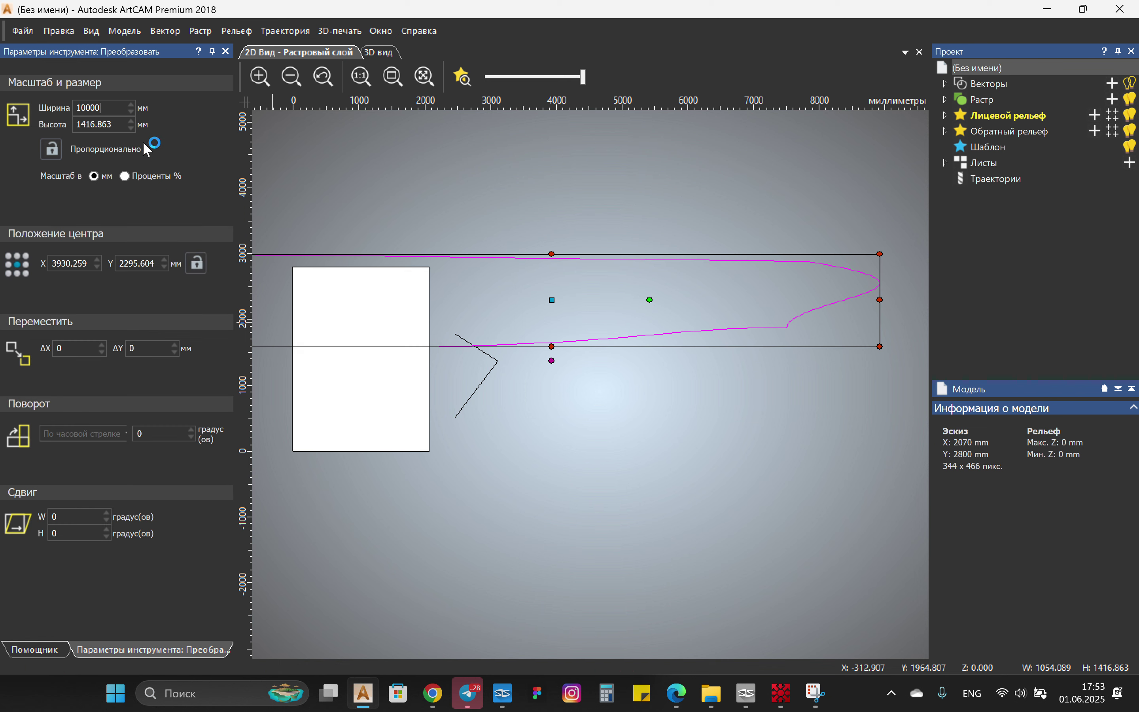
{"action": "key", "text": "ctrl+z"}
{"action": "left_click", "coordinate": [627, 347]}
{"action": "left_click", "coordinate": [581, 307]}
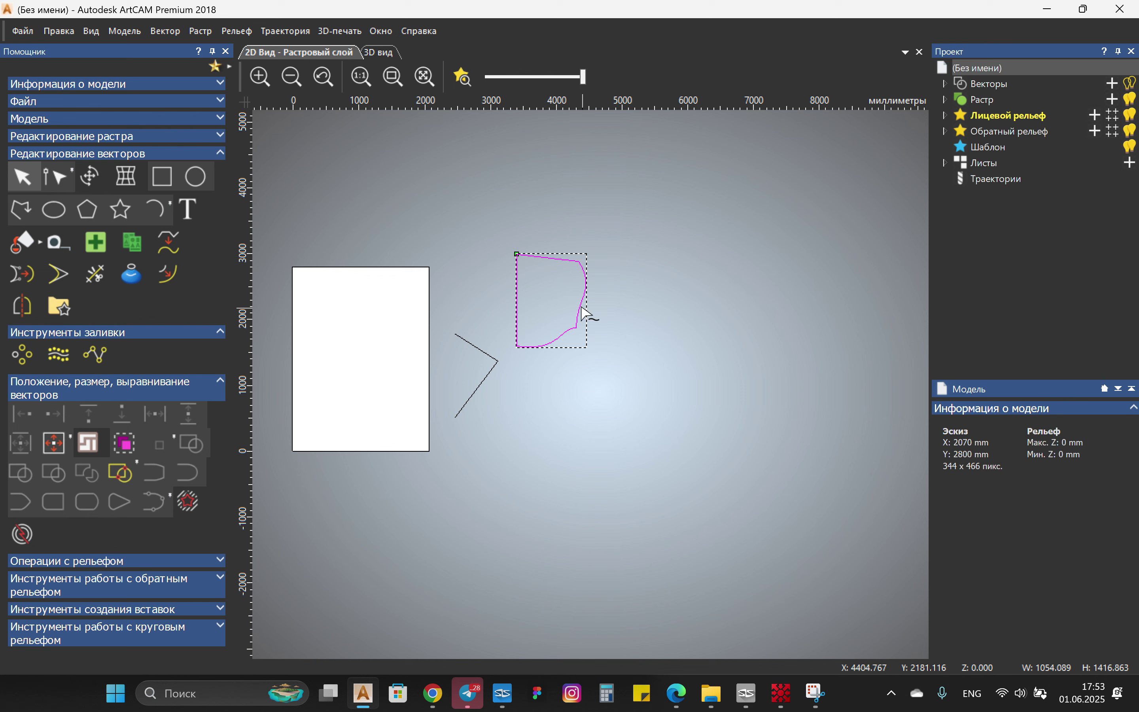
Step: Move the rotated shape down and to the right, with its straight vertical edge at about X 4050 mm, and keep it selected
{"action": "left_click_drag", "start_coordinate": [584, 313], "coordinate": [627, 386]}
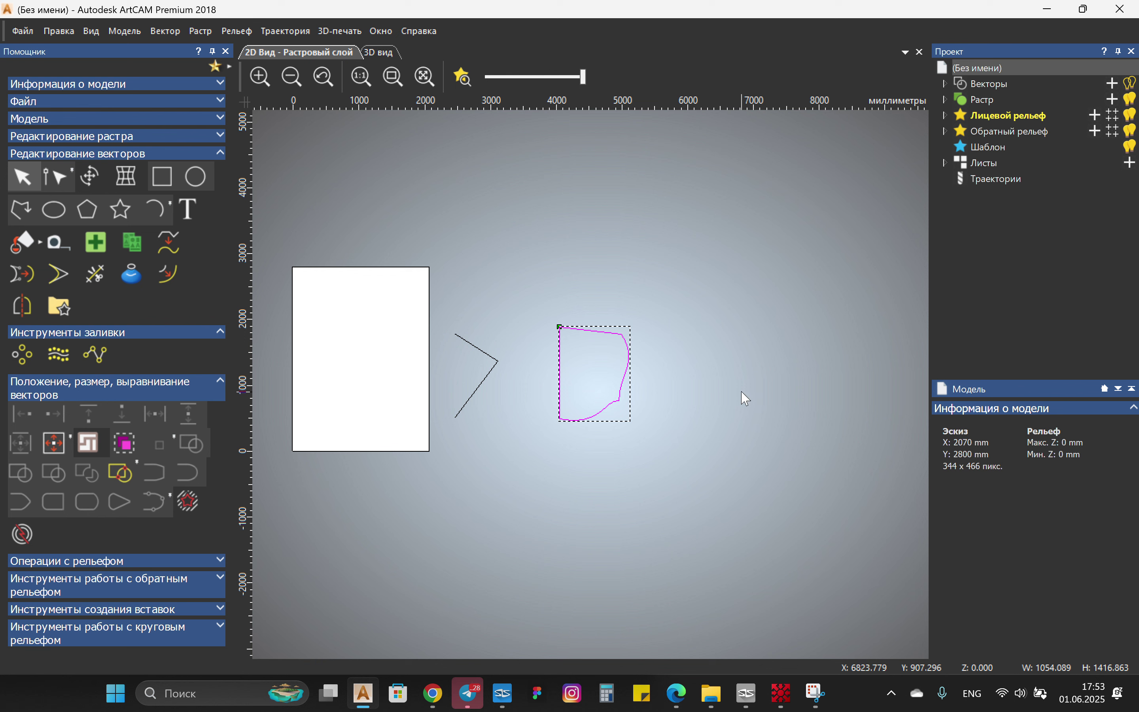
{"action": "left_click_drag", "start_coordinate": [670, 396], "coordinate": [595, 360]}
{"action": "left_click", "coordinate": [25, 275]}
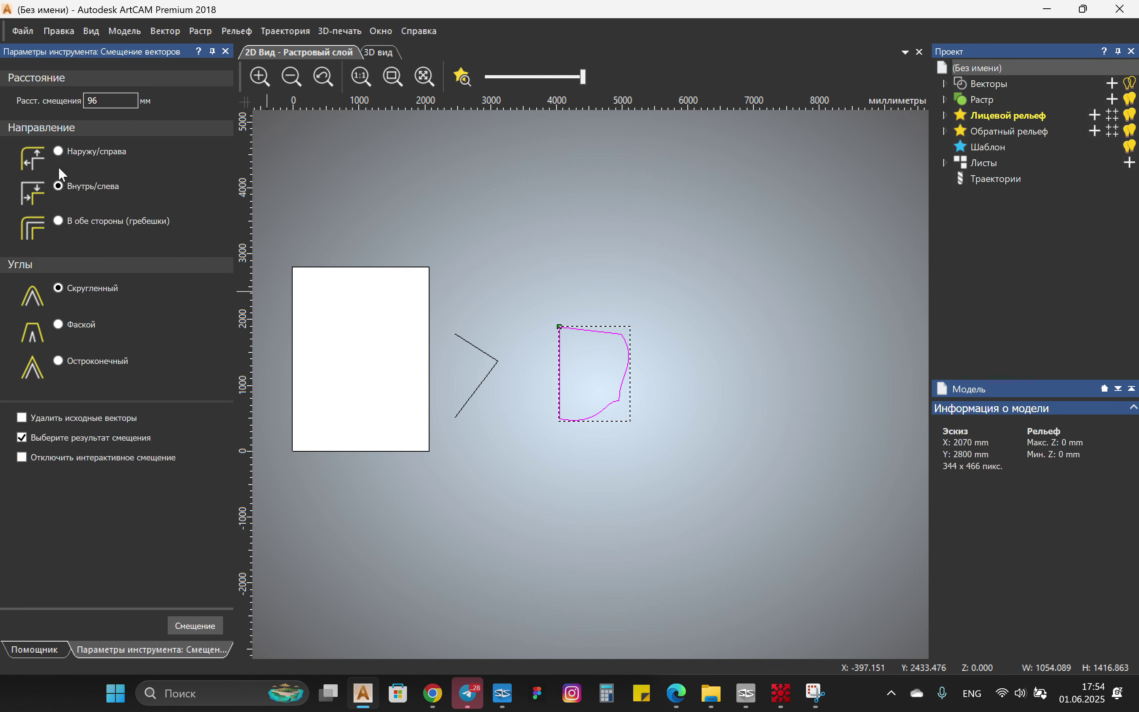
{"action": "key", "text": "Escape"}
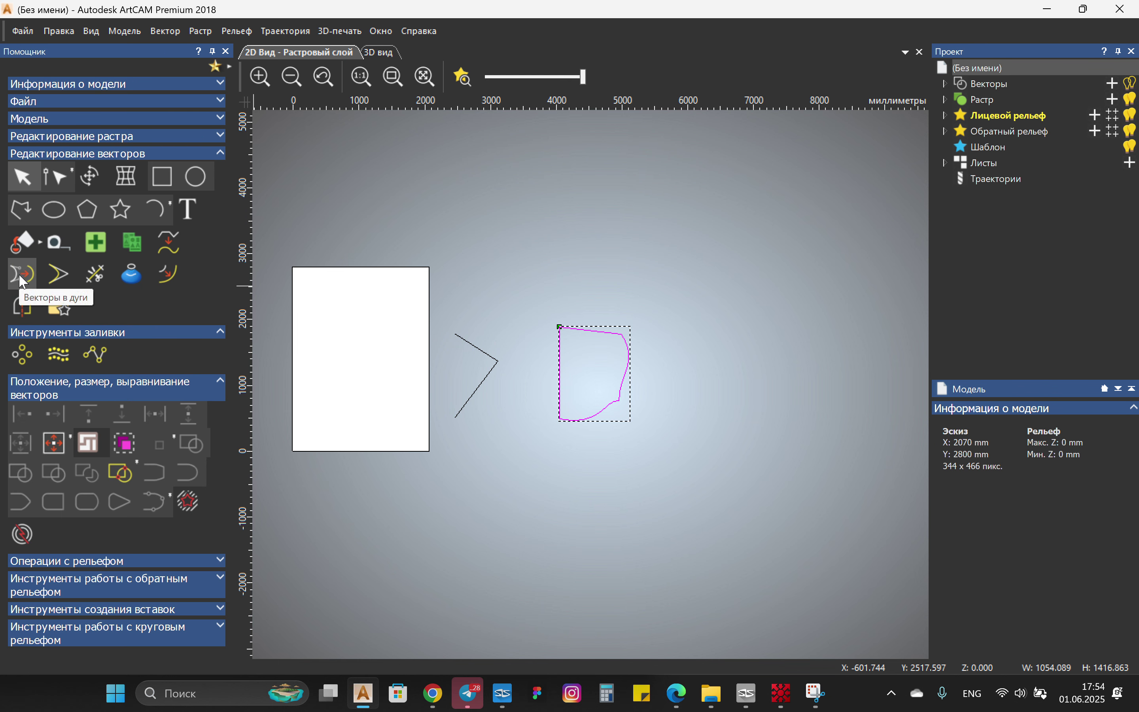
Step: Offset the curved shape outward by 96 mm with rounded corners and undo that offset
{"action": "left_click", "coordinate": [169, 273]}
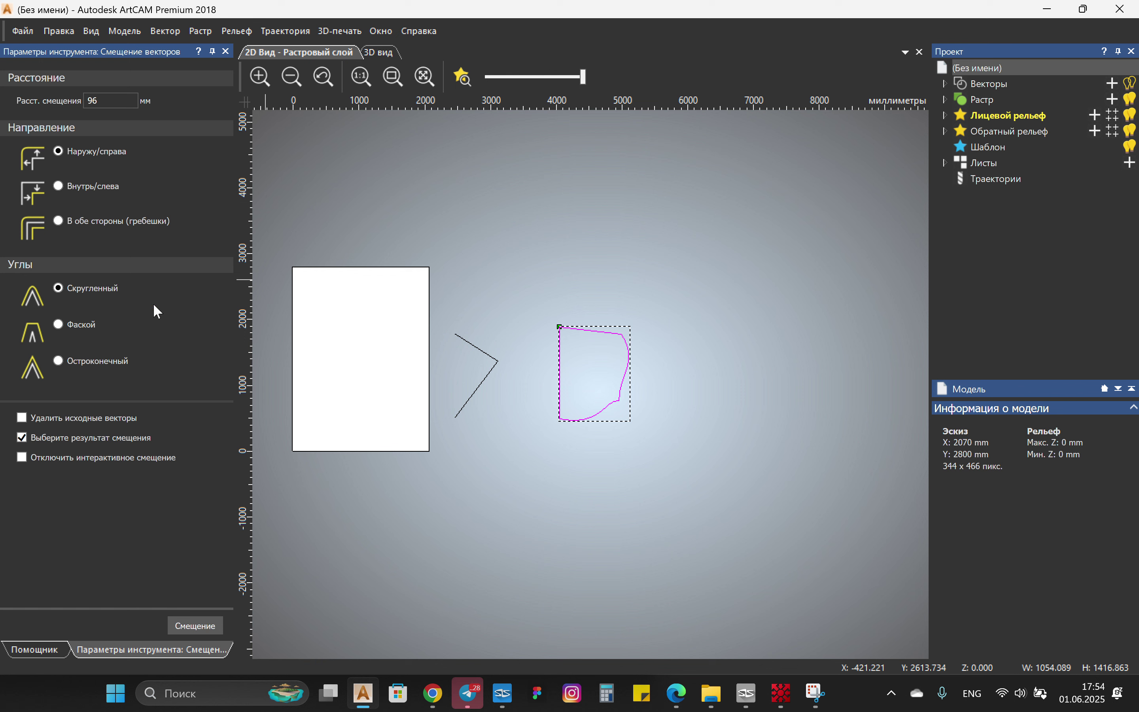
{"action": "left_click", "coordinate": [205, 621]}
{"action": "scroll", "coordinate": [644, 383], "scroll_direction": "up", "scroll_amount": 3}
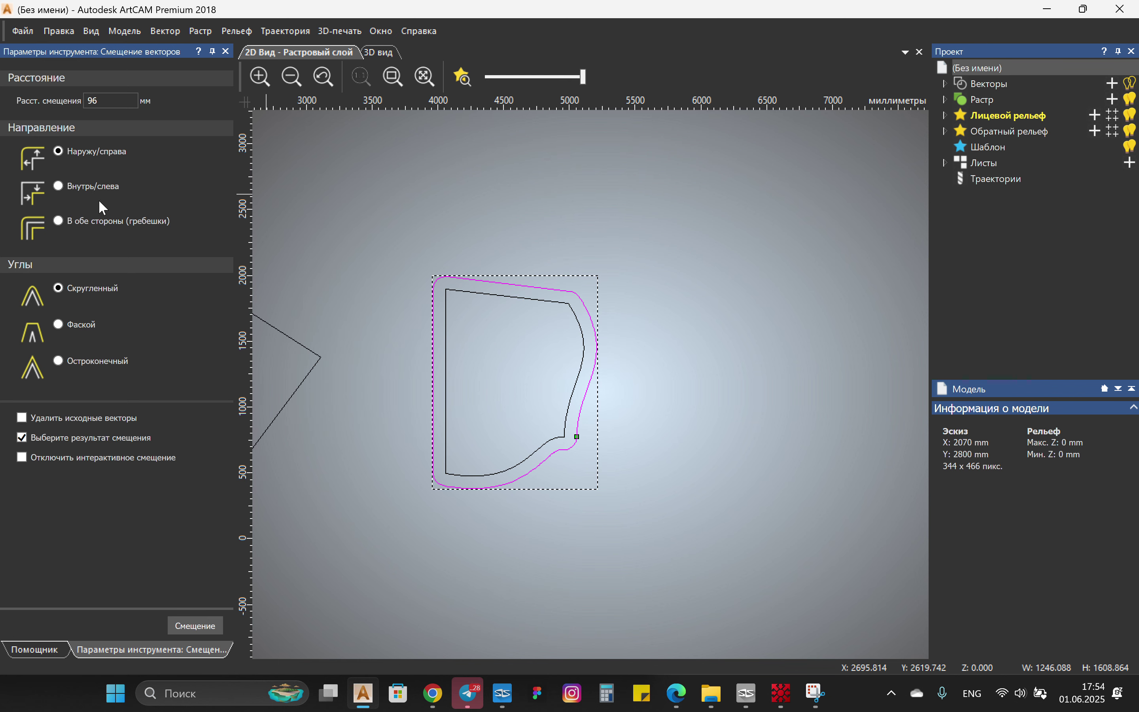
{"action": "key", "text": "ctrl+z"}
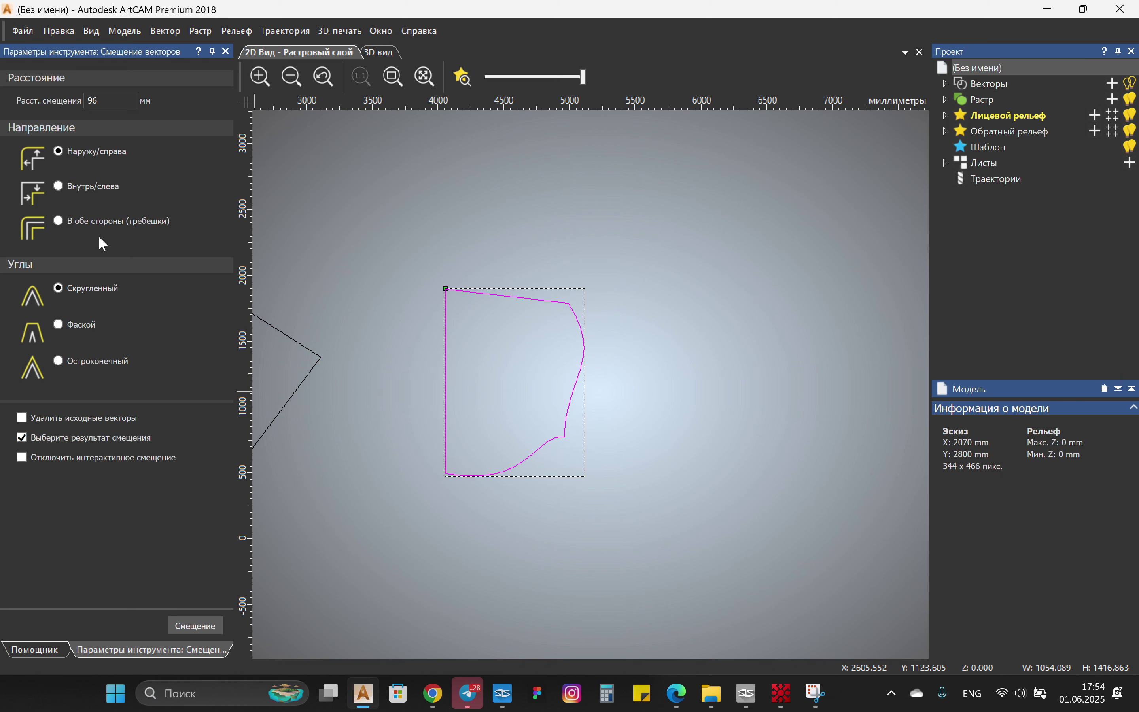
Step: Offset the curved shape inward by 96 mm, and offset the result inward again with its source vector deleted
{"action": "left_click", "coordinate": [202, 627]}
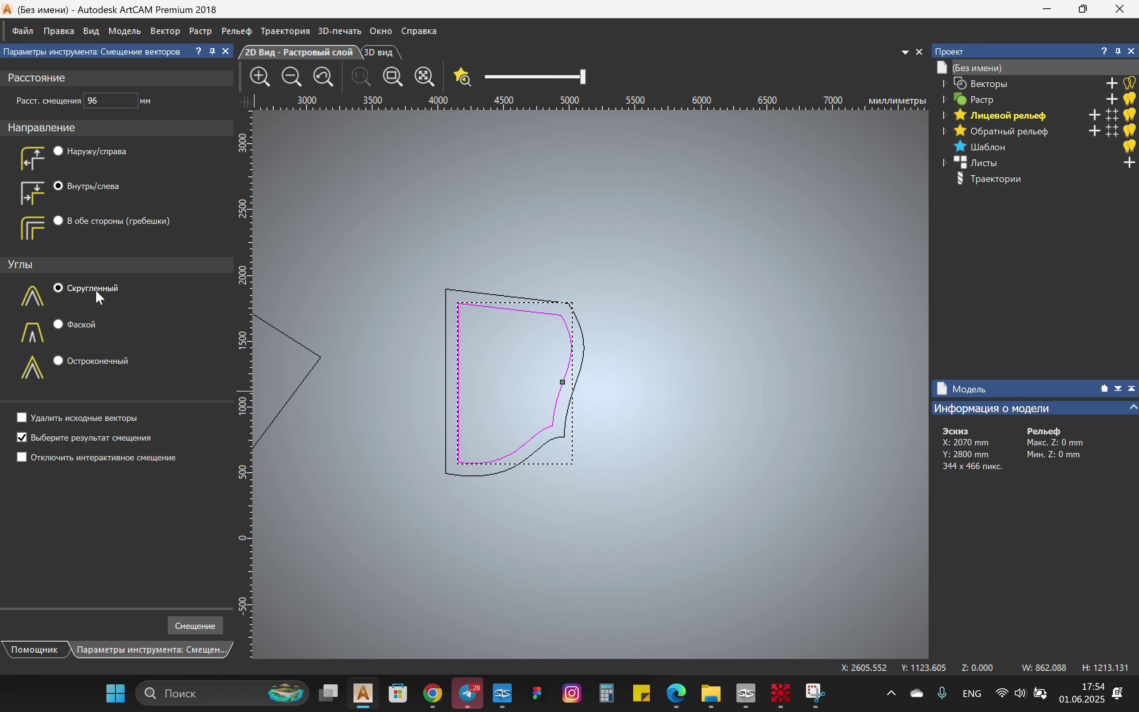
{"action": "left_click", "coordinate": [194, 626]}
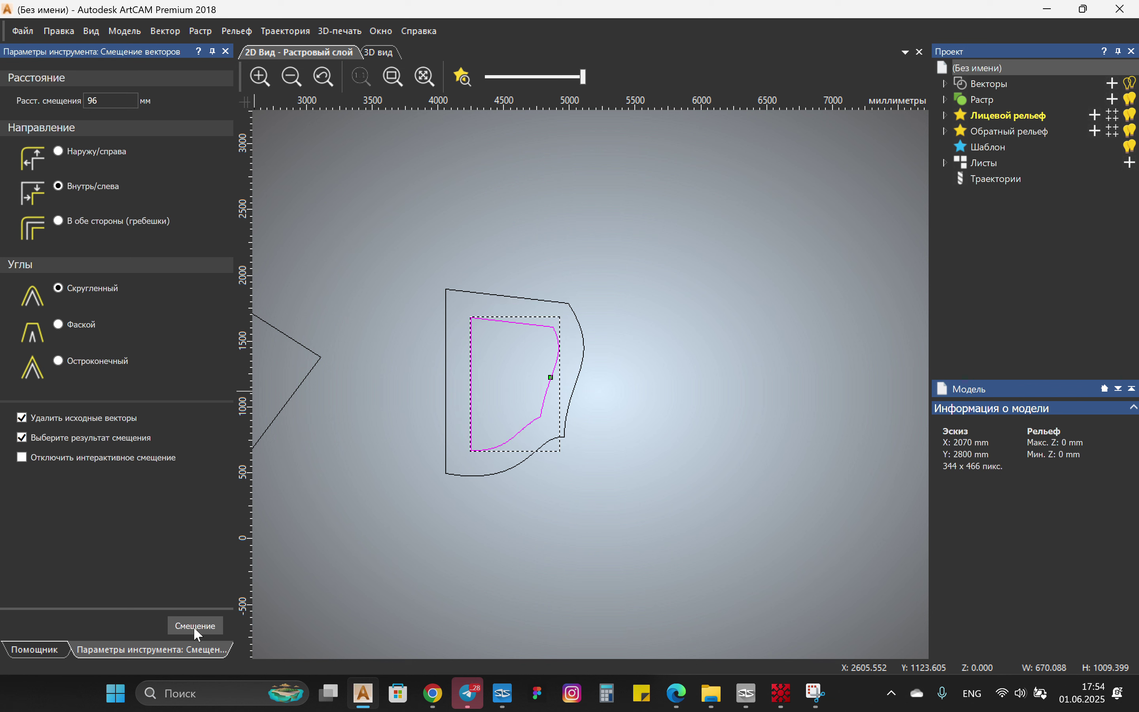
Step: Offset the inner contour by 96 mm to both sides while keeping the source vectors, and undo the trial offsets
{"action": "left_click", "coordinate": [100, 219]}
{"action": "left_click", "coordinate": [92, 417]}
{"action": "left_click", "coordinate": [187, 627]}
{"action": "key", "text": "ctrl+z"}
{"action": "key", "text": "ctrl+z"}
{"action": "key", "text": "ctrl+z"}
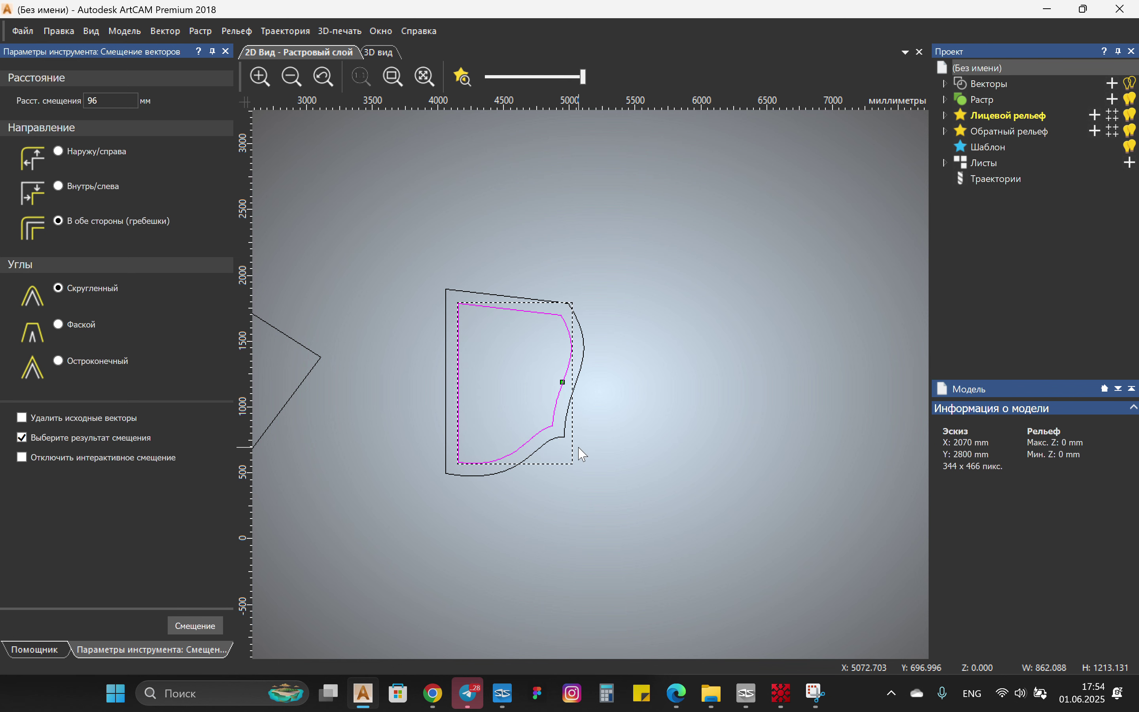
{"action": "key", "text": "Escape"}
{"action": "left_click", "coordinate": [683, 365]}
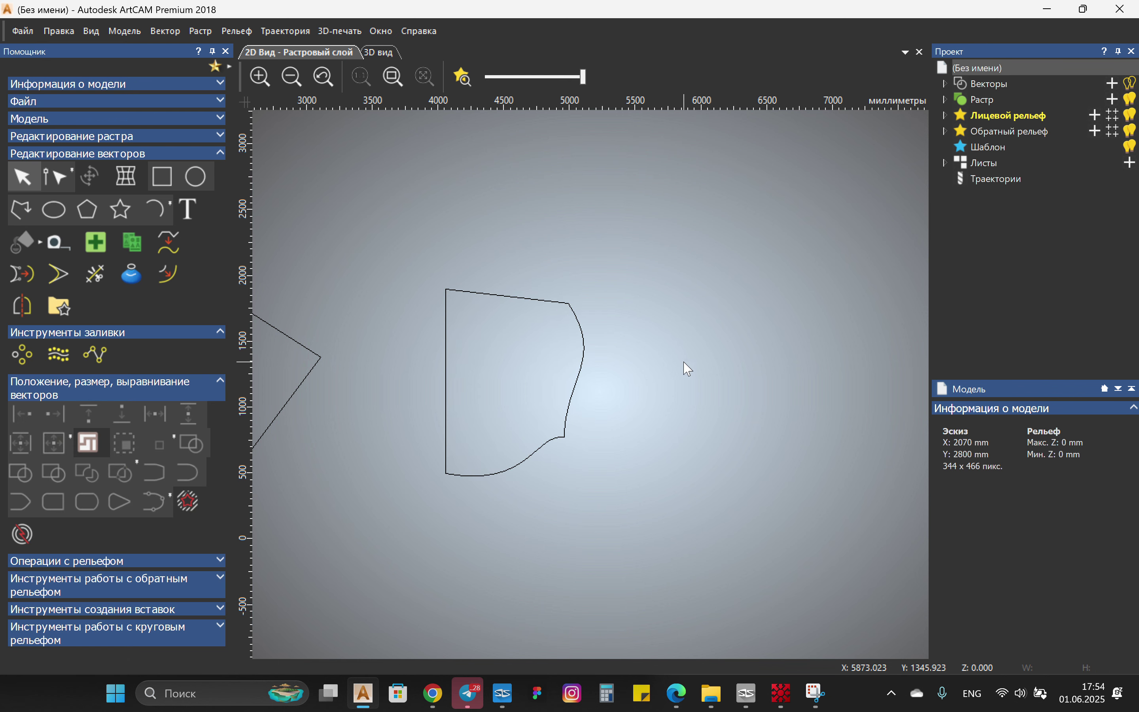
Step: Try to offset the curved shape inward by 100 mm with rounded corners
{"action": "left_click", "coordinate": [574, 387]}
{"action": "key", "text": "o"}
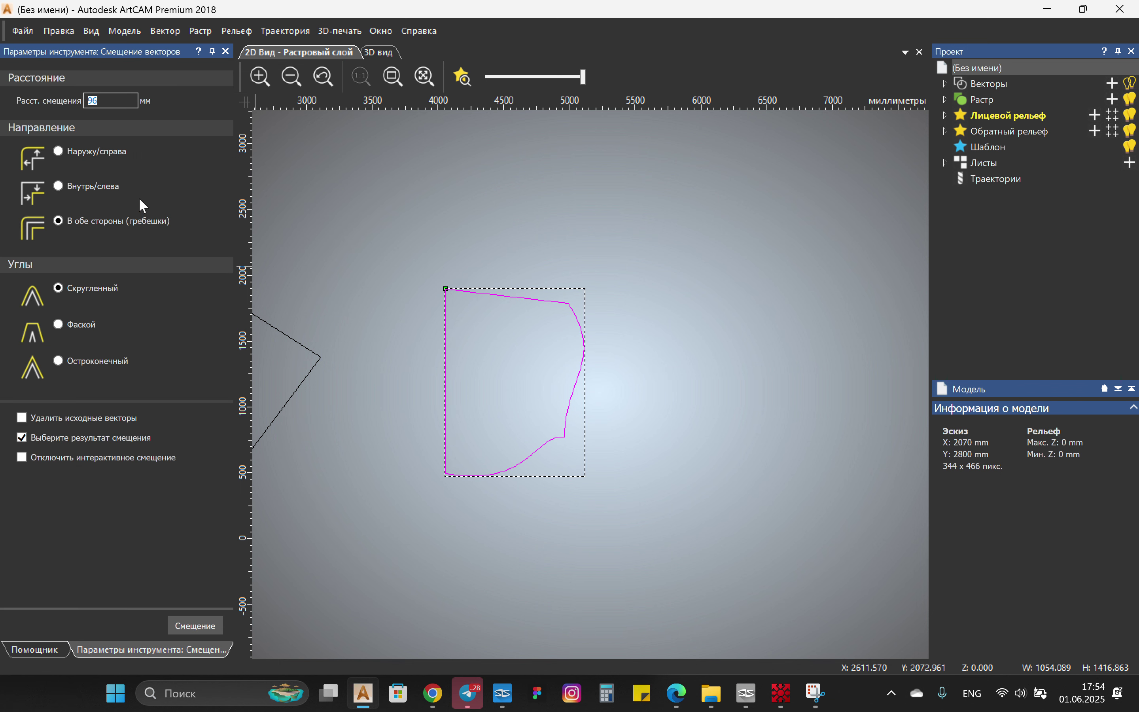
{"action": "left_click", "coordinate": [99, 185]}
{"action": "type", "text": "100"}
{"action": "key", "text": "Return"}
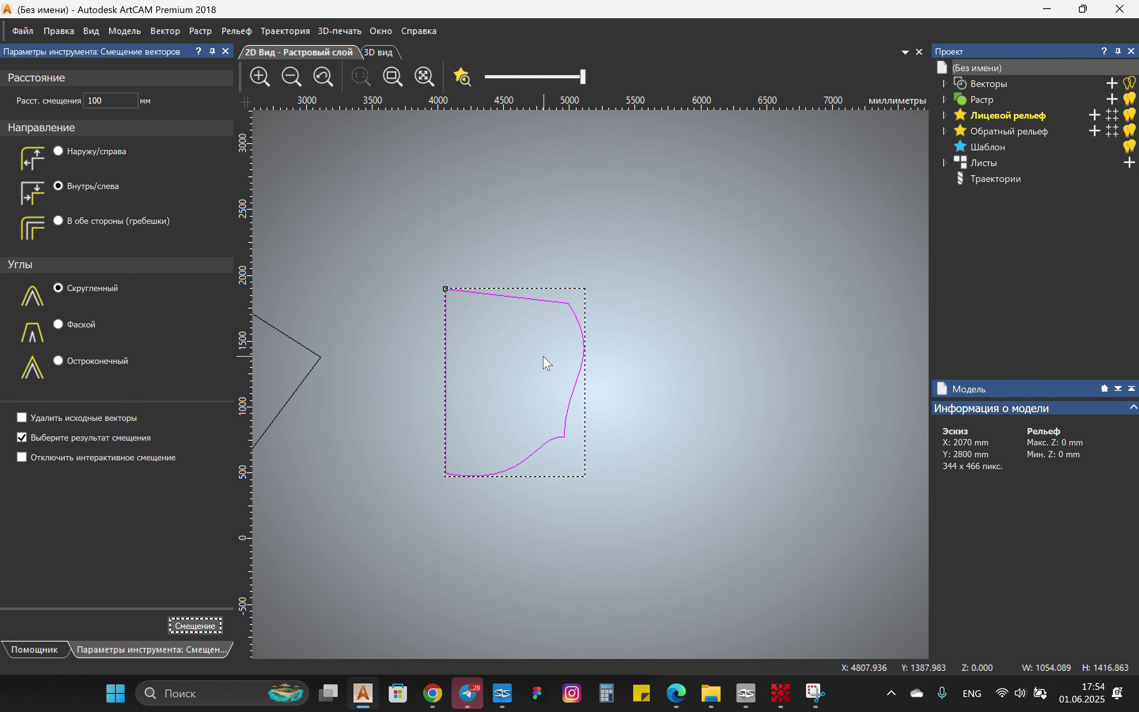
{"action": "key", "text": "Escape"}
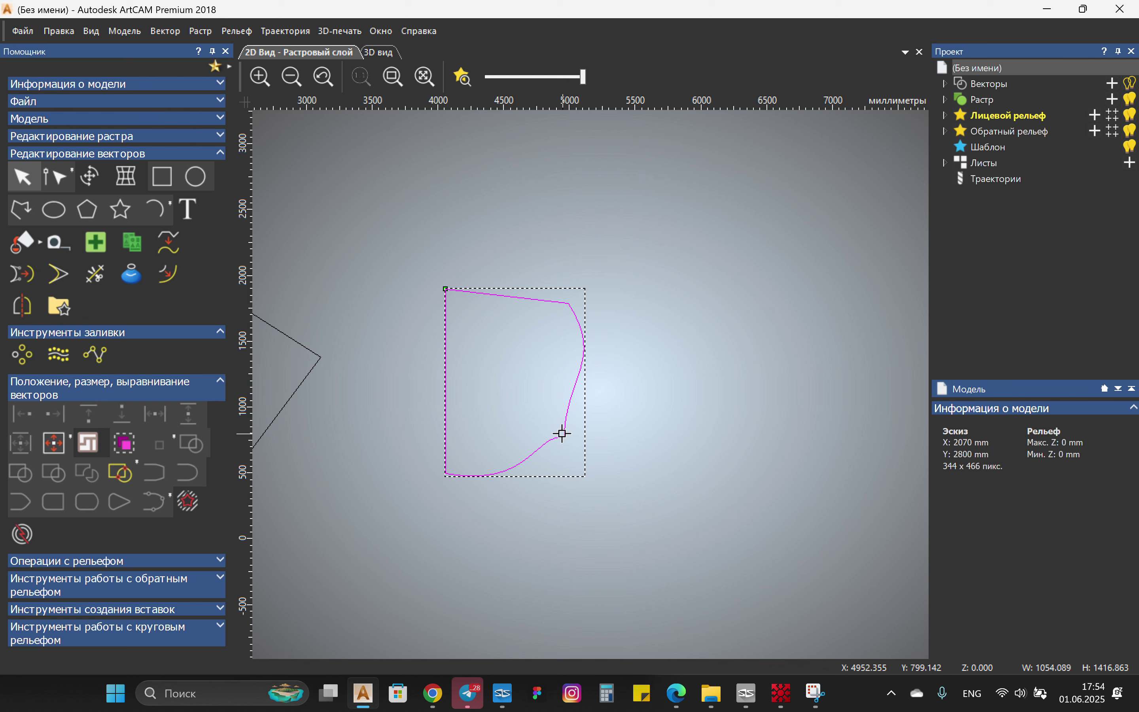
{"action": "left_click", "coordinate": [737, 405]}
{"action": "left_click", "coordinate": [514, 336]}
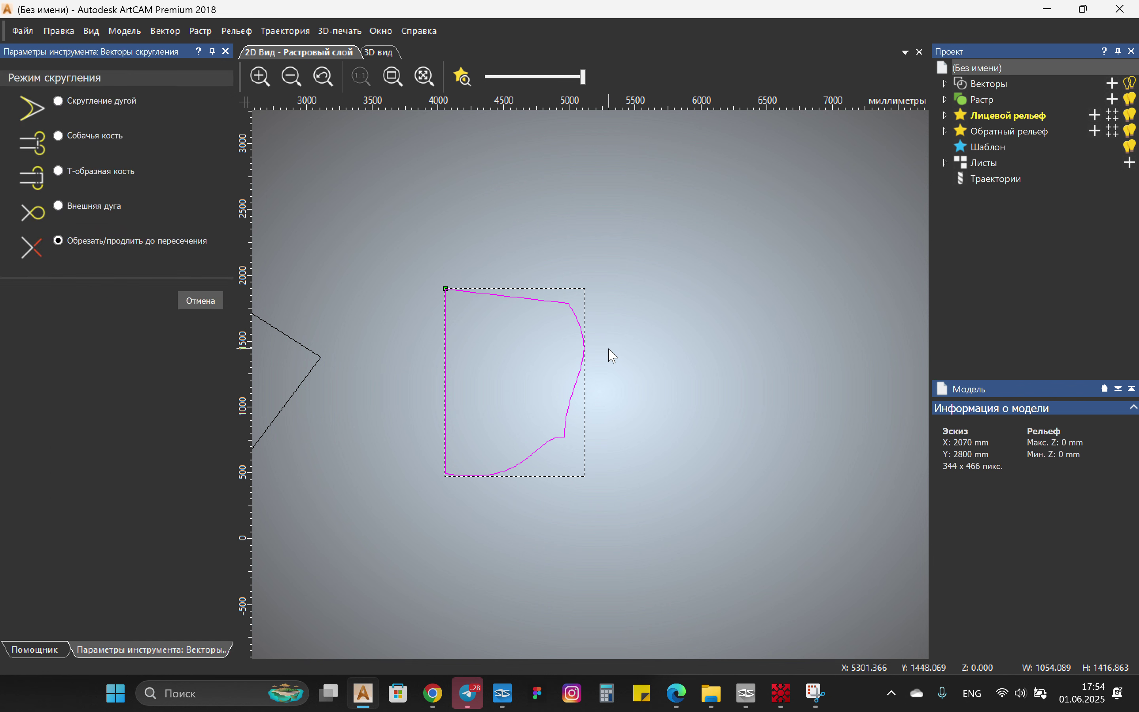
{"action": "key", "text": "Escape"}
Step: Select the open V-shaped polyline between the white sheet and the curved shape
{"action": "scroll", "coordinate": [678, 351], "scroll_direction": "down", "scroll_amount": 3}
{"action": "scroll", "coordinate": [537, 450], "scroll_direction": "up", "scroll_amount": 4}
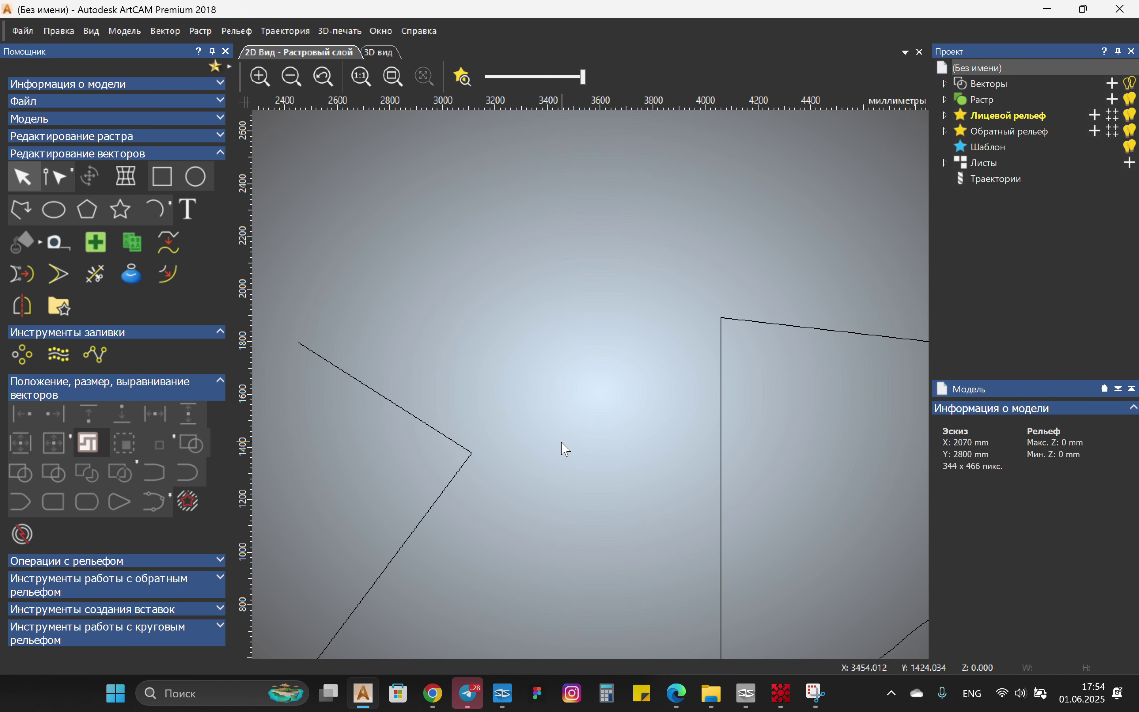
{"action": "scroll", "coordinate": [604, 462], "scroll_direction": "down", "scroll_amount": 4}
{"action": "scroll", "coordinate": [610, 401], "scroll_direction": "up", "scroll_amount": 3}
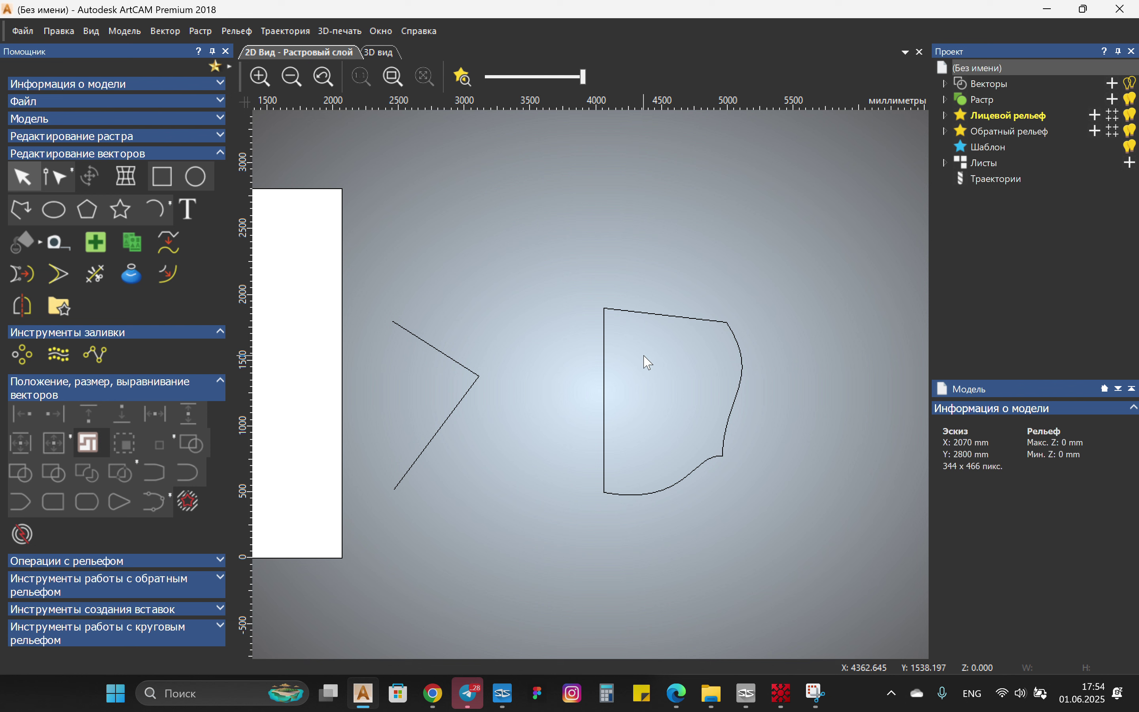
{"action": "left_click", "coordinate": [604, 359]}
{"action": "scroll", "coordinate": [549, 405], "scroll_direction": "down", "scroll_amount": 2}
{"action": "left_click", "coordinate": [549, 405]}
{"action": "left_click", "coordinate": [524, 407]}
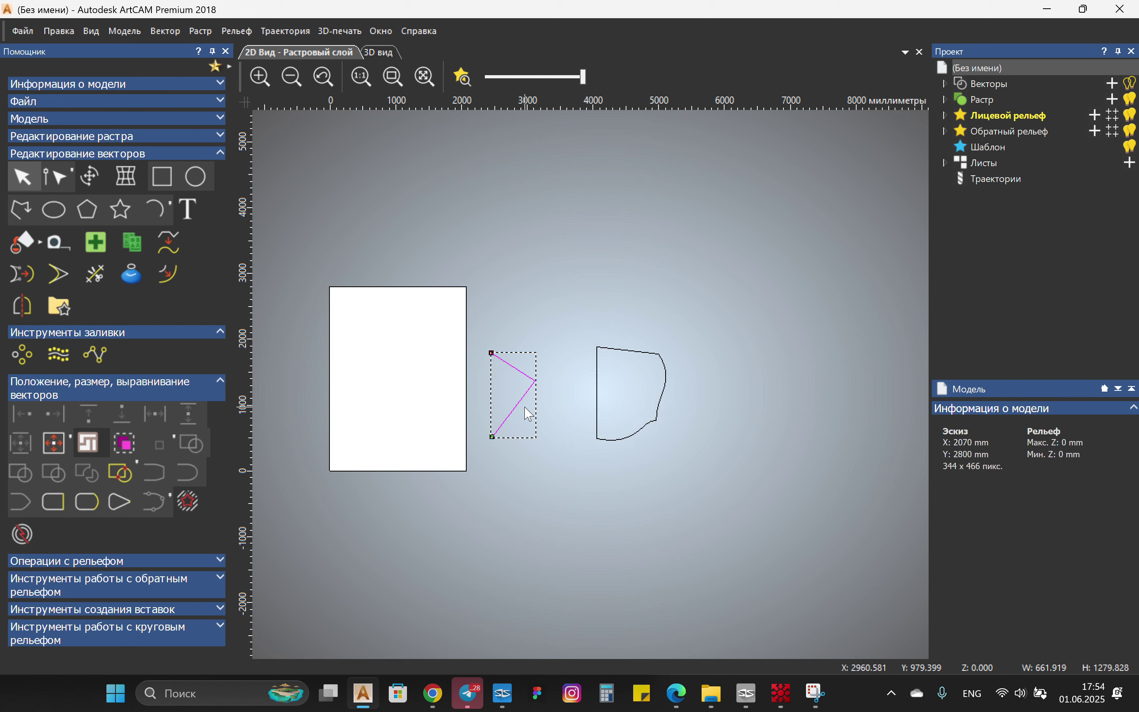
Step: Examine the V-shaped polyline's nodes and the available vector fillet modes
{"action": "scroll", "coordinate": [543, 411], "scroll_direction": "up", "scroll_amount": 4}
{"action": "double_click", "coordinate": [520, 312]}
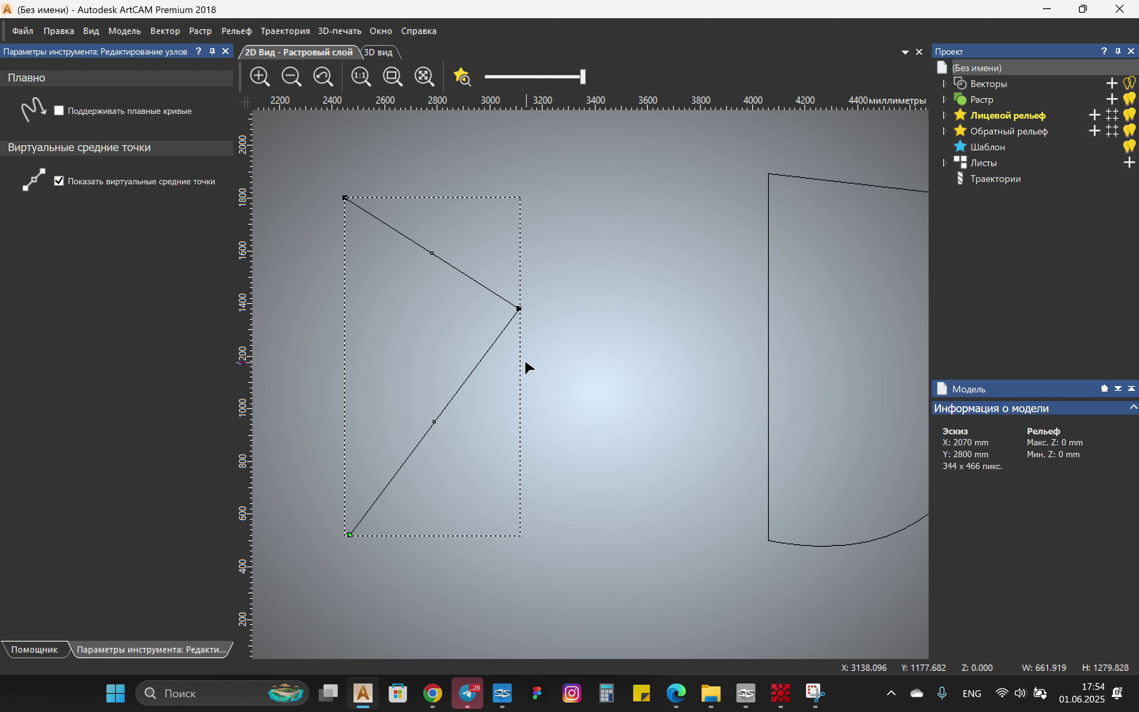
{"action": "key", "text": "n"}
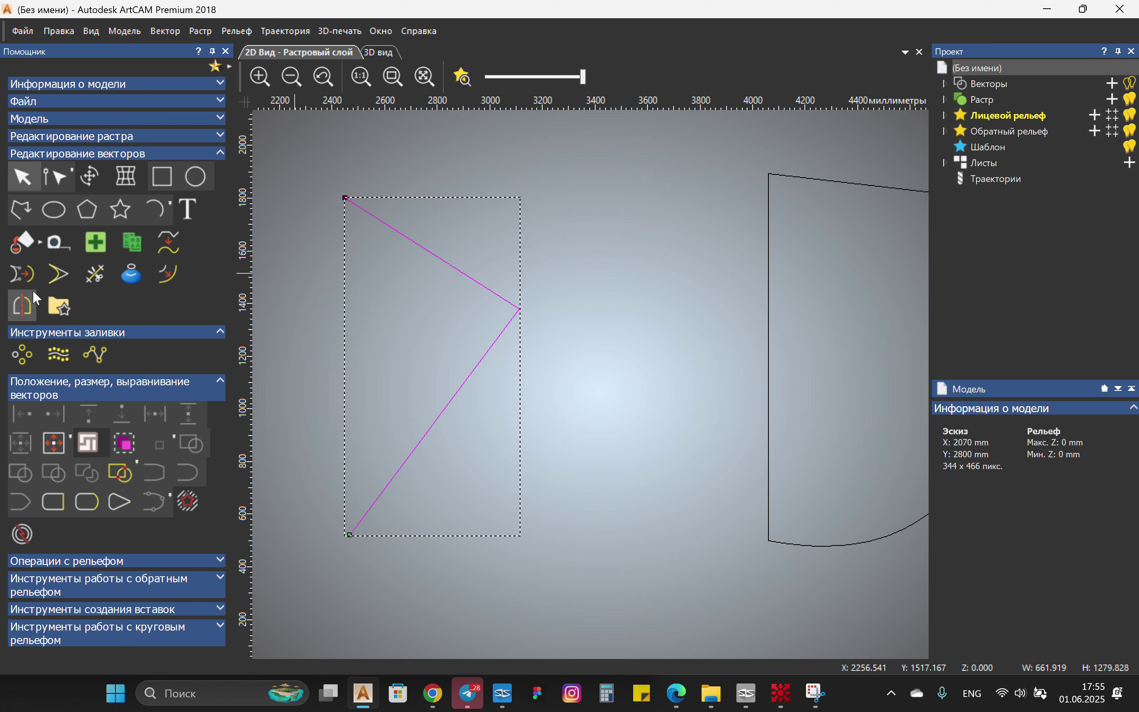
{"action": "left_click", "coordinate": [59, 273]}
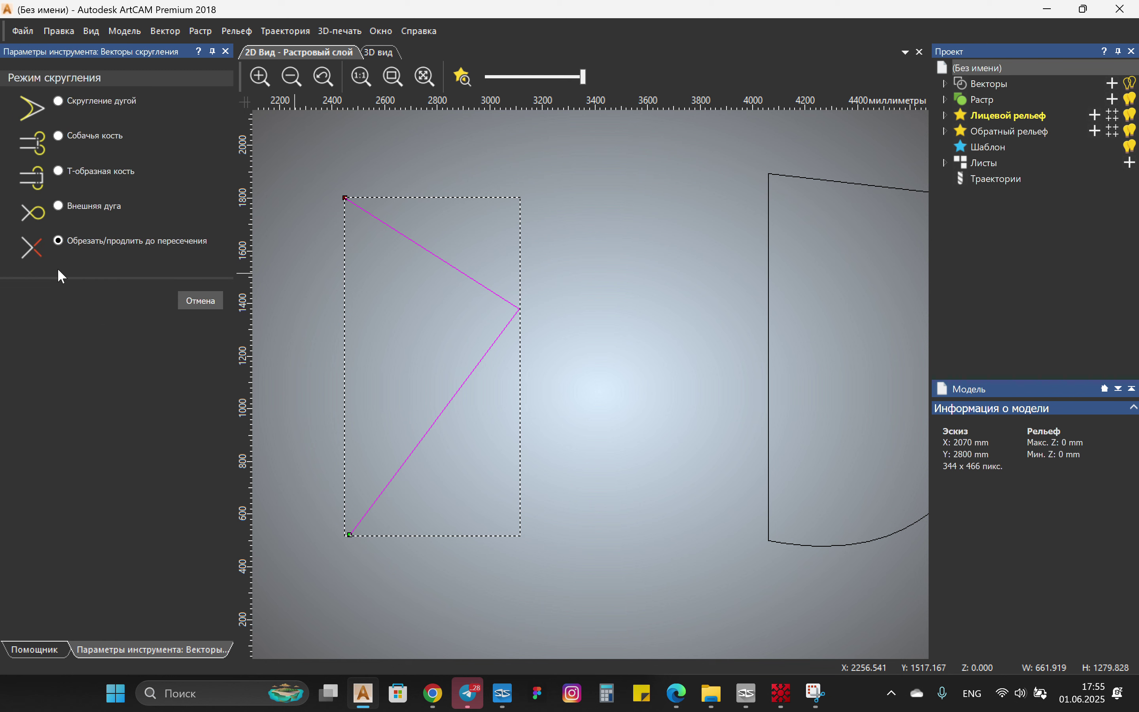
{"action": "key", "text": "Escape"}
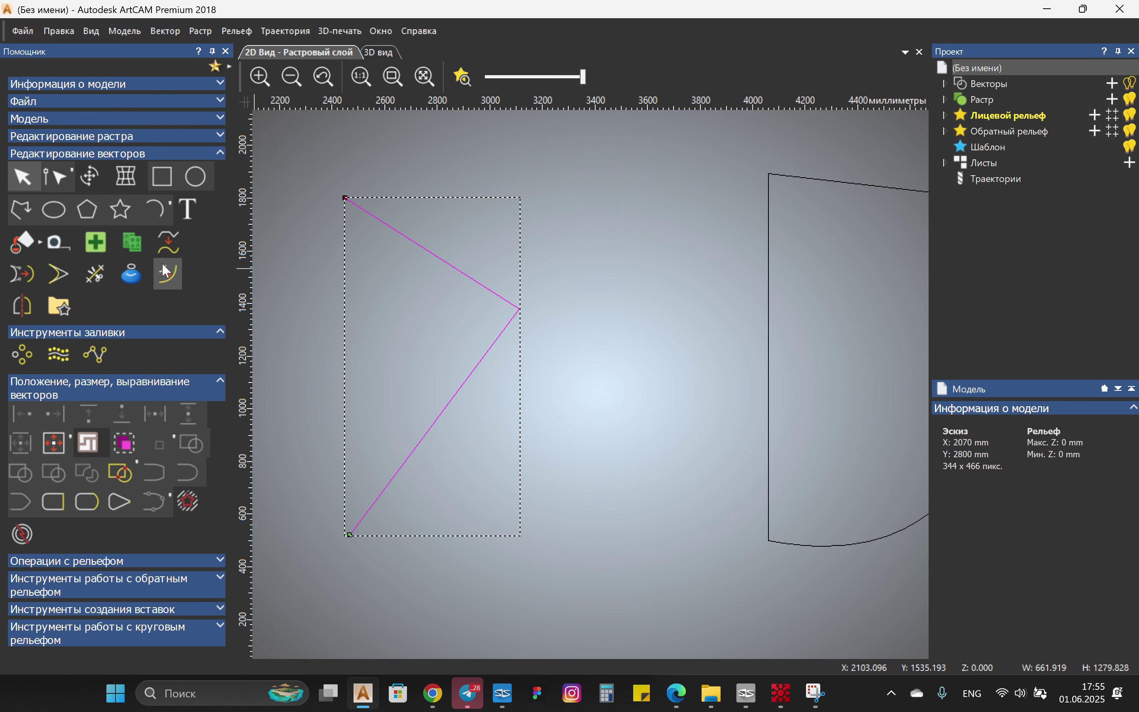
Step: Round the corner of the open V-shaped polyline with an arc fillet of 200 mm radius
{"action": "left_click", "coordinate": [58, 279]}
{"action": "left_click", "coordinate": [114, 97]}
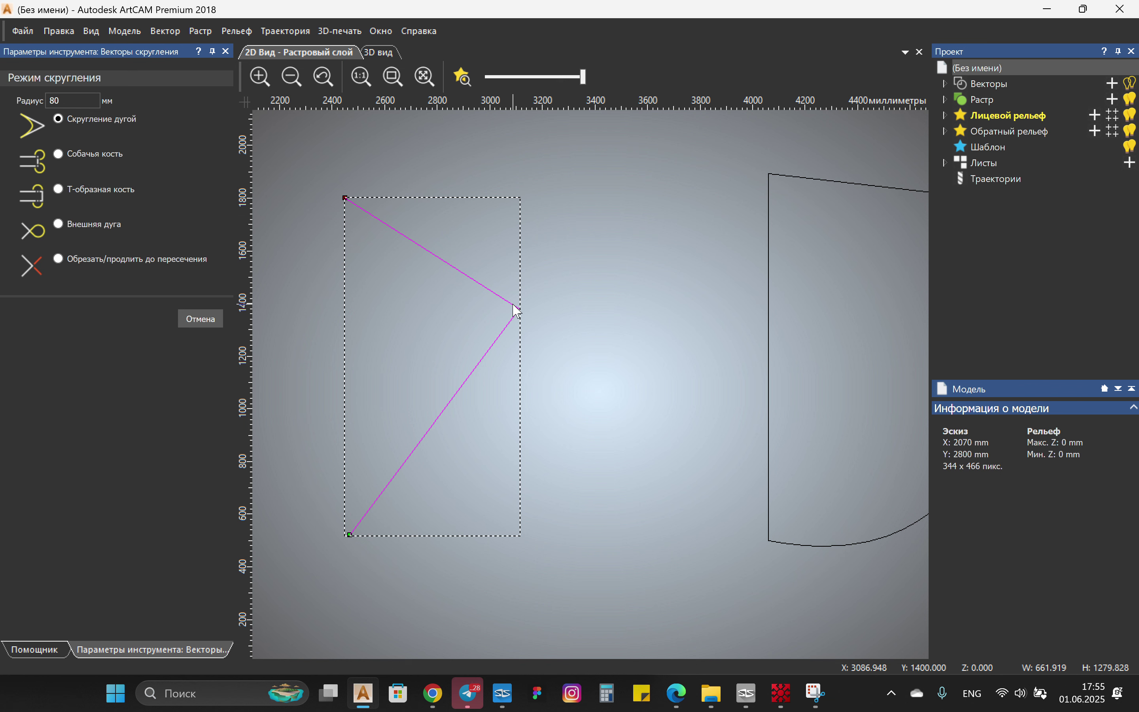
{"action": "left_click", "coordinate": [529, 287]}
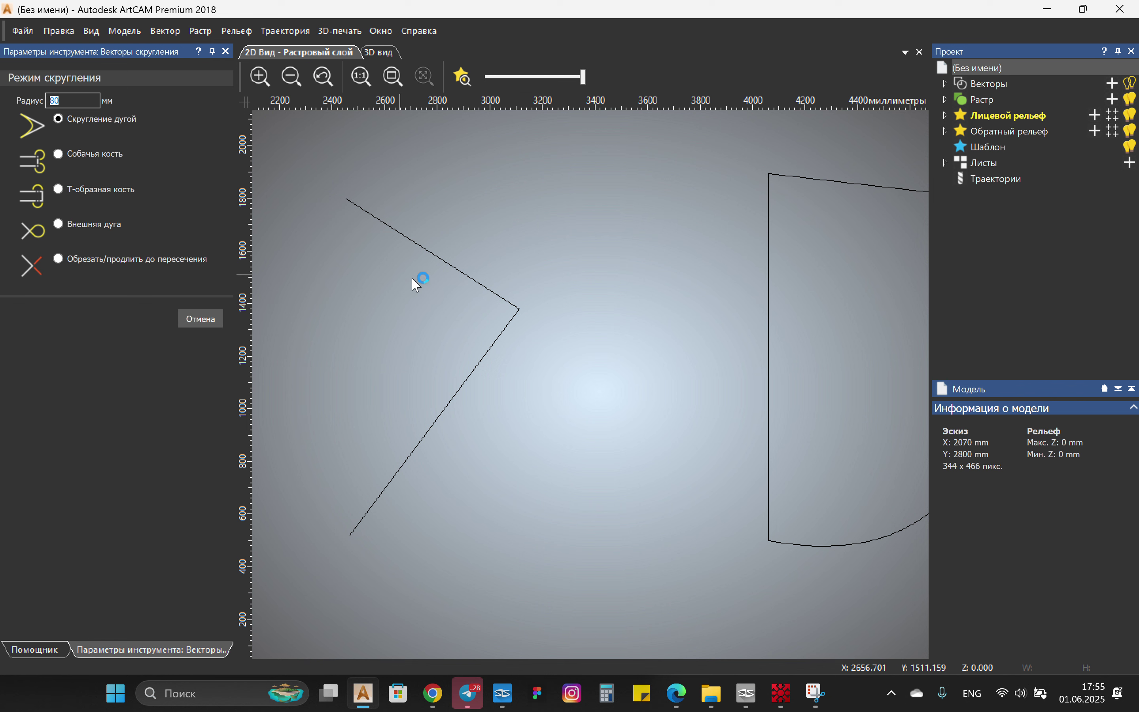
{"action": "left_click_drag", "start_coordinate": [600, 361], "coordinate": [478, 302]}
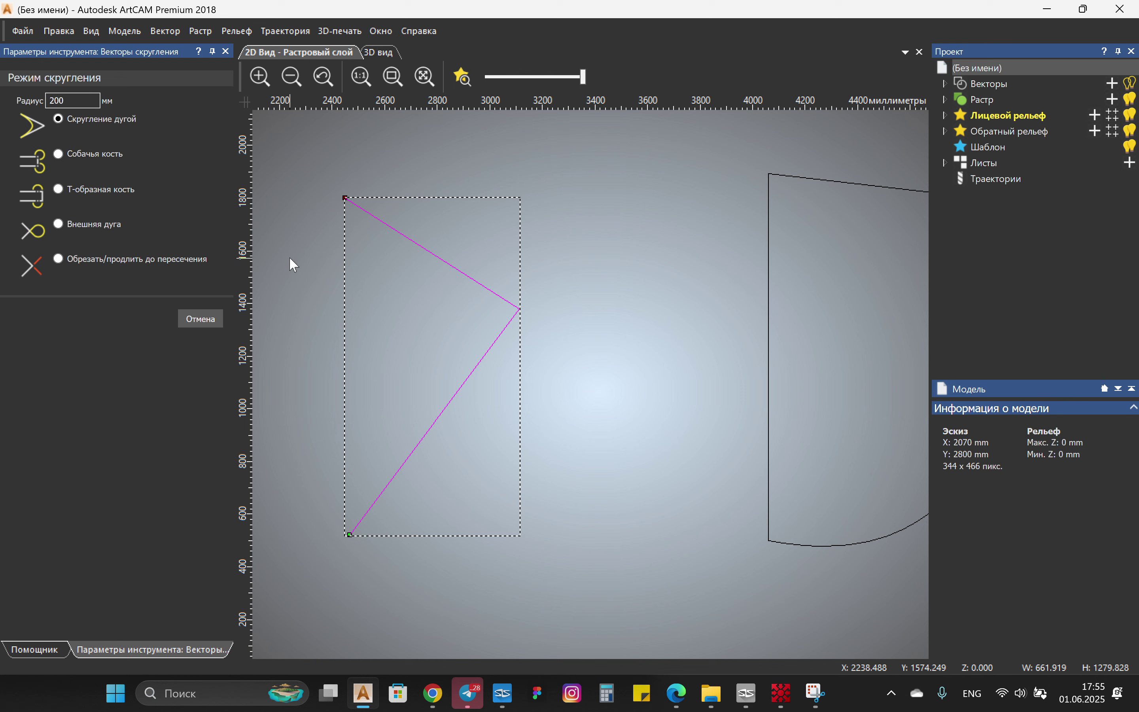
{"action": "left_click", "coordinate": [524, 314]}
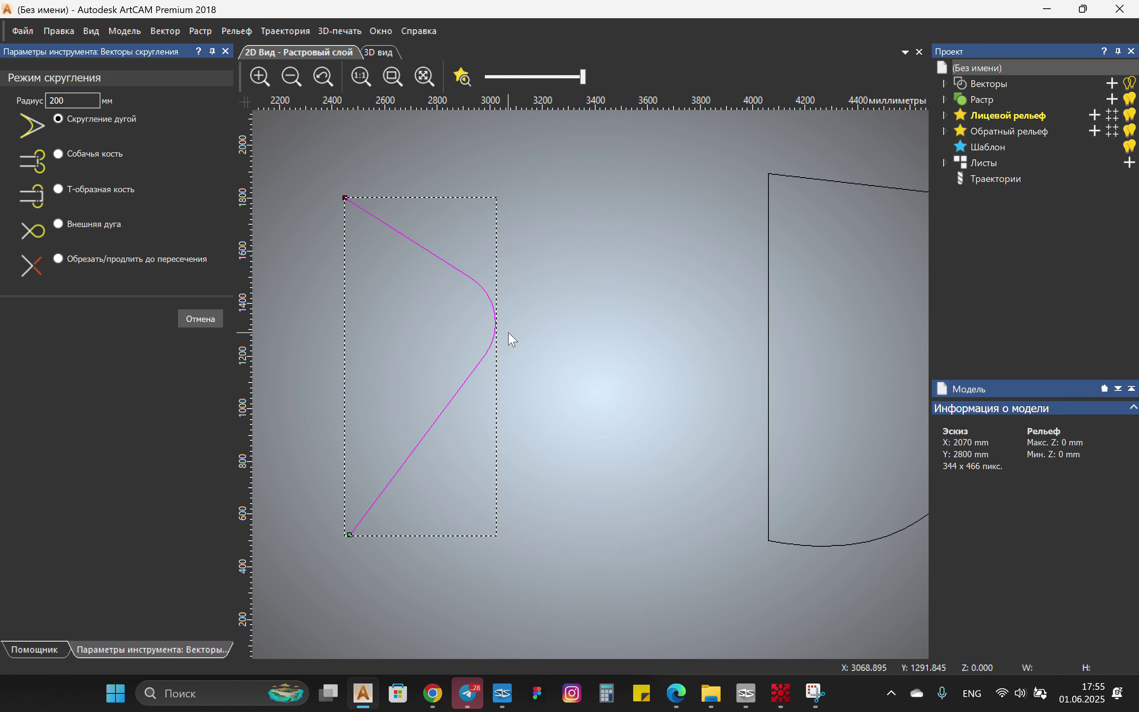
{"action": "key", "text": "Escape"}
Step: Move the curved shape farther right, and shift the filleted polyline right into the space between it and the white sheet
{"action": "scroll", "coordinate": [404, 275], "scroll_direction": "down", "scroll_amount": 3}
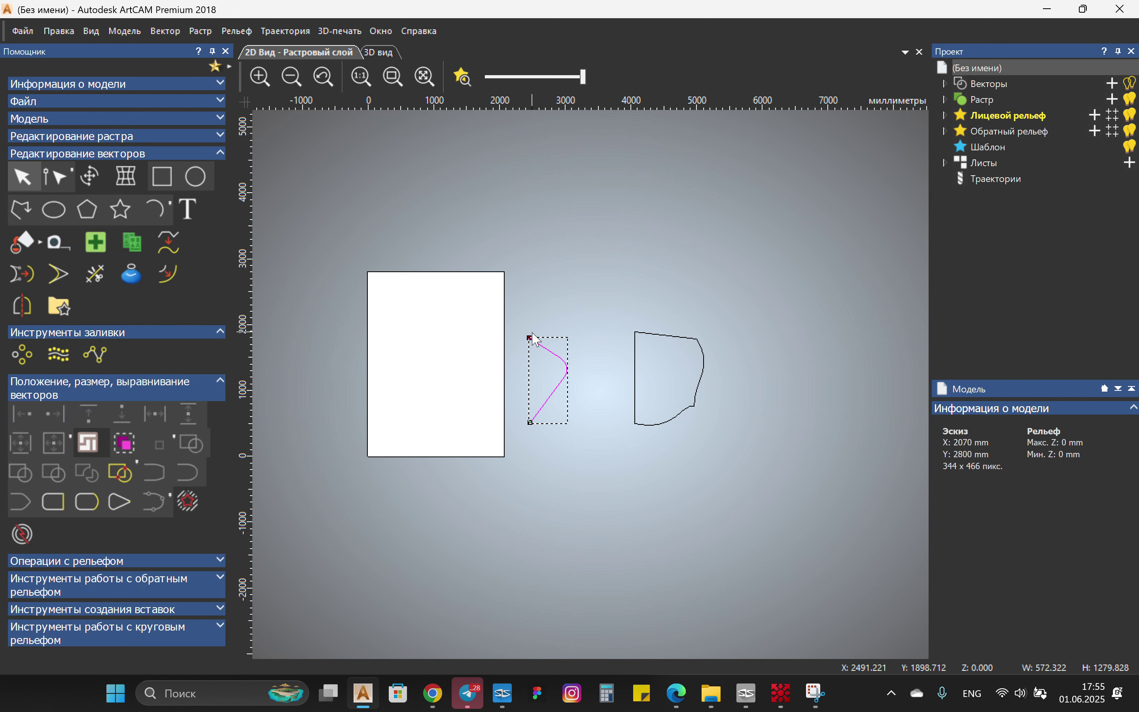
{"action": "left_click", "coordinate": [634, 370]}
{"action": "left_click_drag", "start_coordinate": [648, 381], "coordinate": [749, 387]}
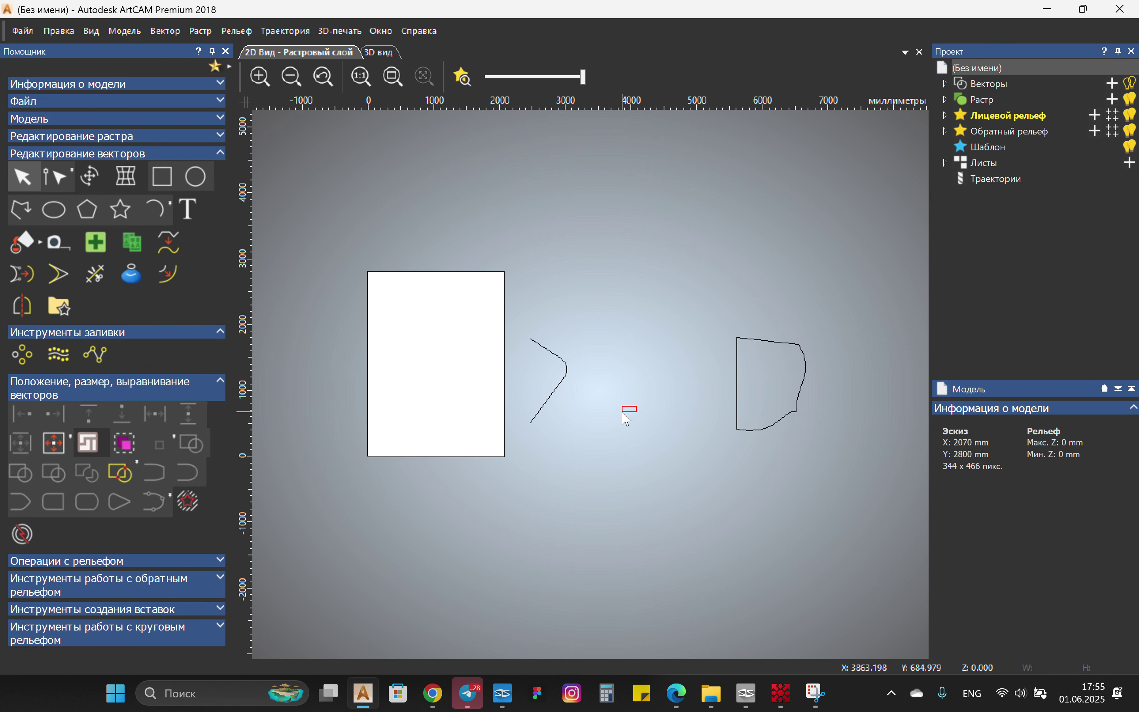
{"action": "left_click", "coordinate": [564, 377]}
{"action": "left_click_drag", "start_coordinate": [564, 377], "coordinate": [608, 375]}
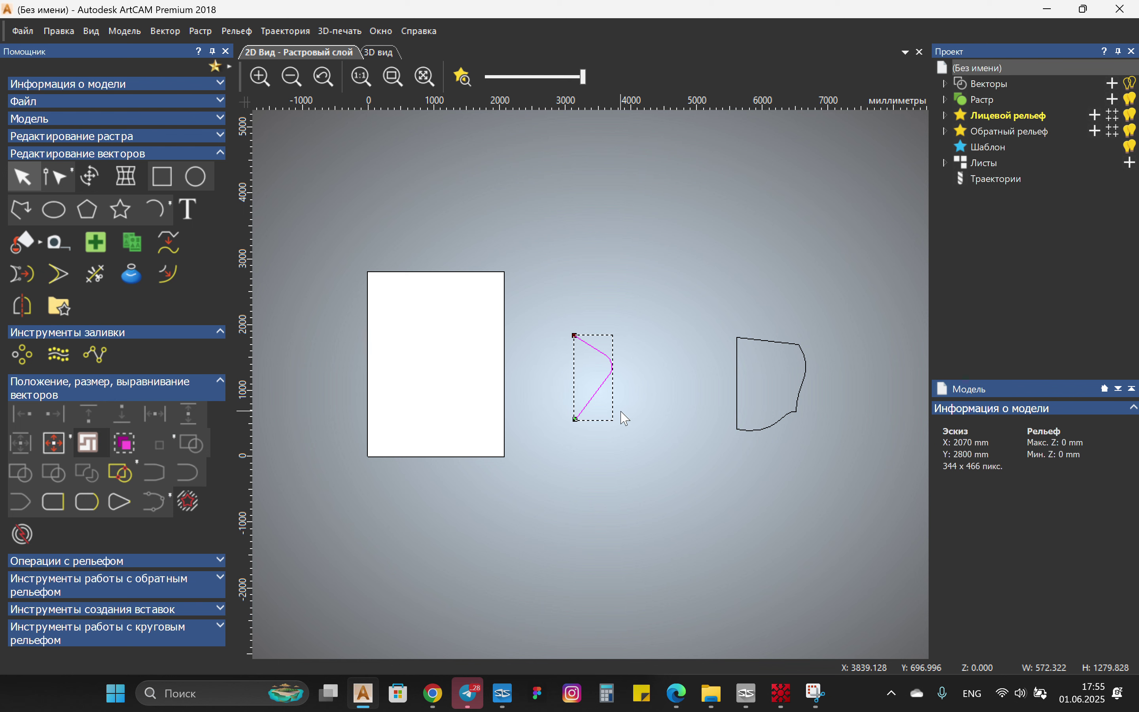
Step: Smooth the filleted polyline's node where the arc meets the upper straight segment
{"action": "scroll", "coordinate": [648, 394], "scroll_direction": "up", "scroll_amount": 5}
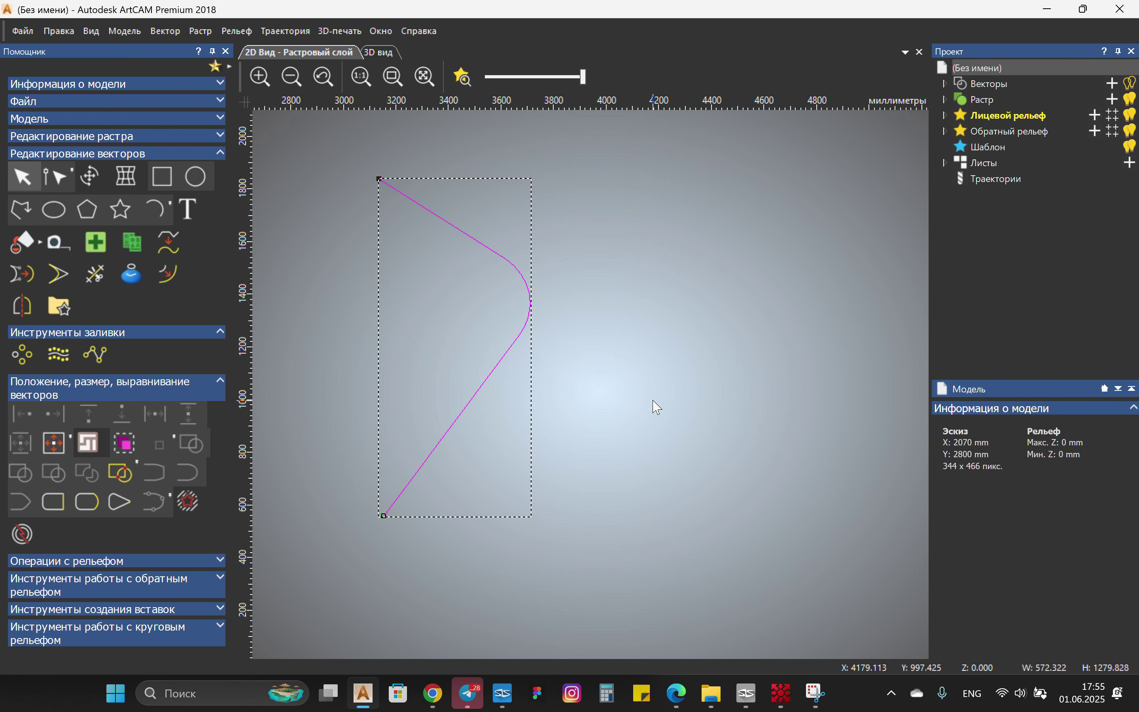
{"action": "key", "text": "n"}
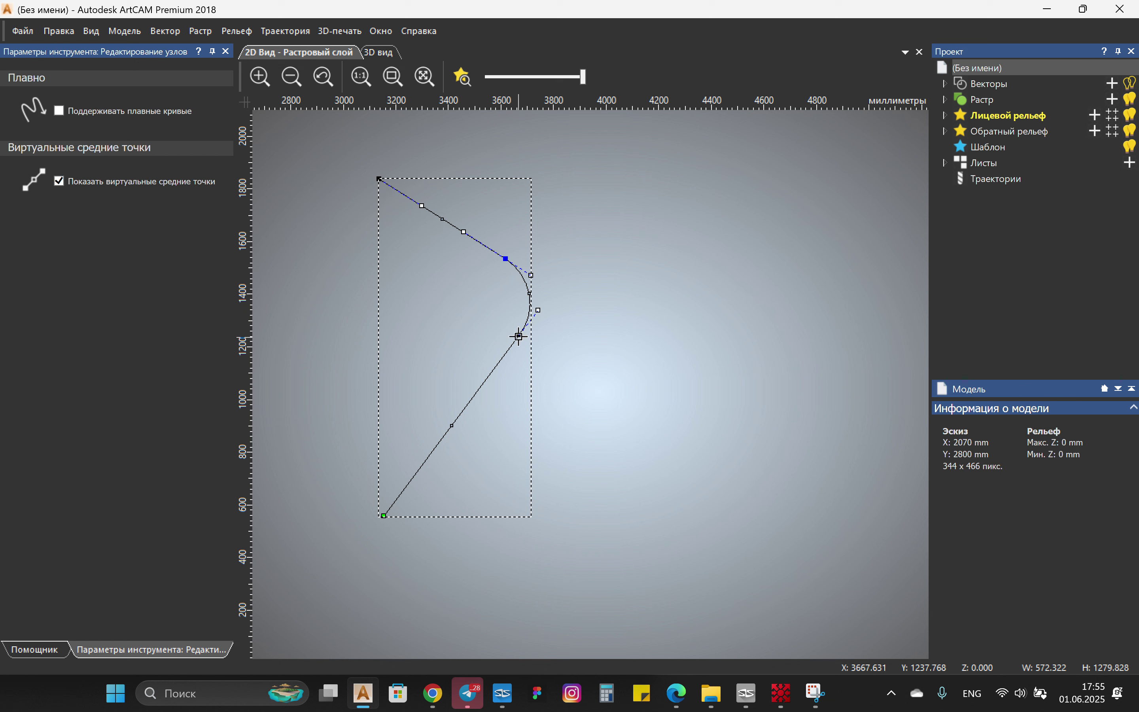
{"action": "key", "text": "Escape"}
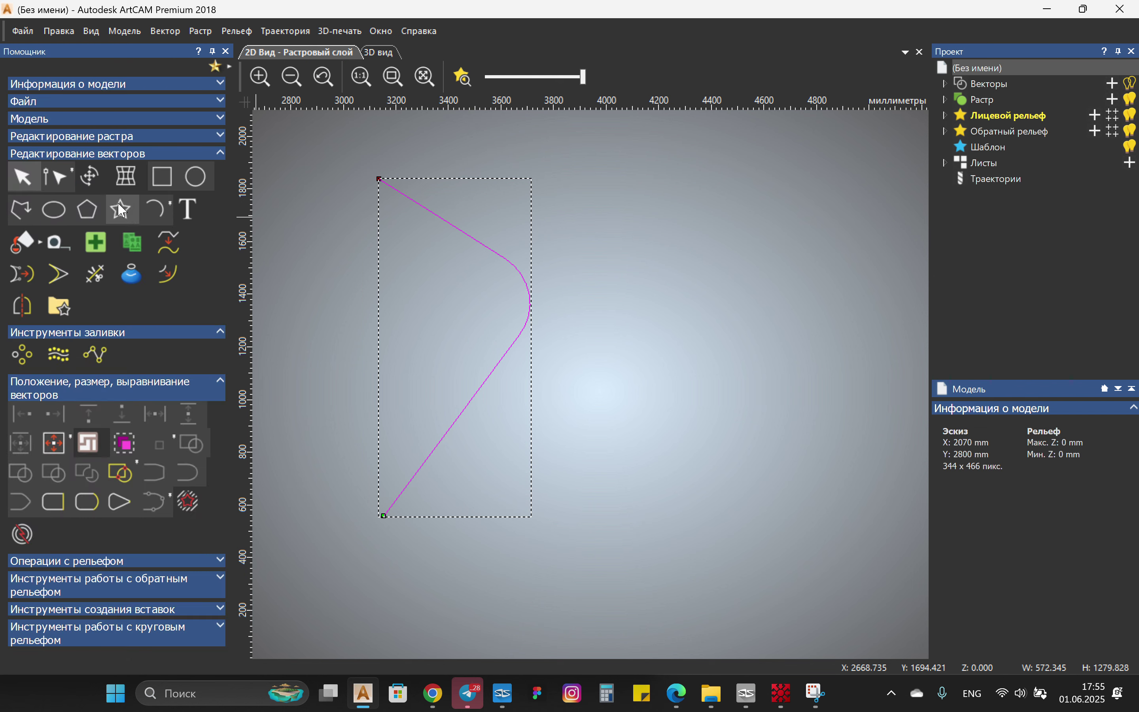
{"action": "left_click", "coordinate": [35, 219]}
{"action": "key", "text": "Escape"}
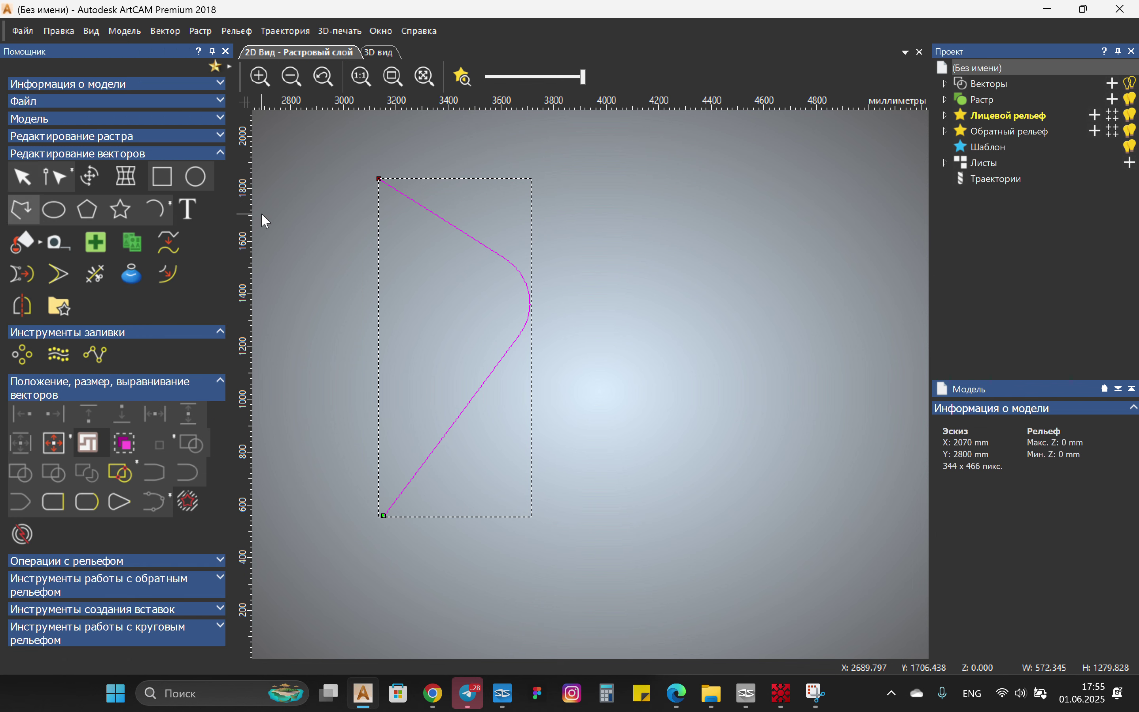
Step: Draw a rectangle about 533 by 460 mm between the filleted polyline and the curved shape
{"action": "left_click", "coordinate": [171, 185]}
{"action": "left_click_drag", "start_coordinate": [715, 229], "coordinate": [857, 349]}
{"action": "key", "text": "Escape"}
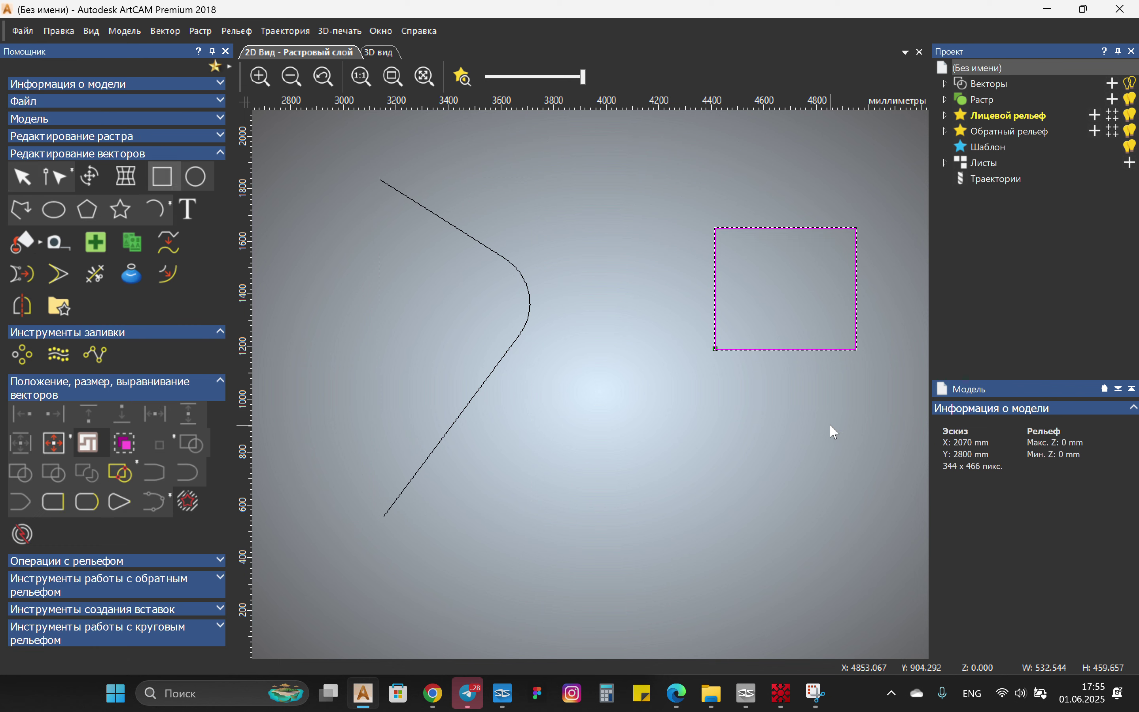
{"action": "left_click", "coordinate": [866, 435]}
{"action": "middle_click_drag", "start_coordinate": [863, 430], "coordinate": [757, 475]}
{"action": "left_click_drag", "start_coordinate": [658, 307], "coordinate": [602, 220]}
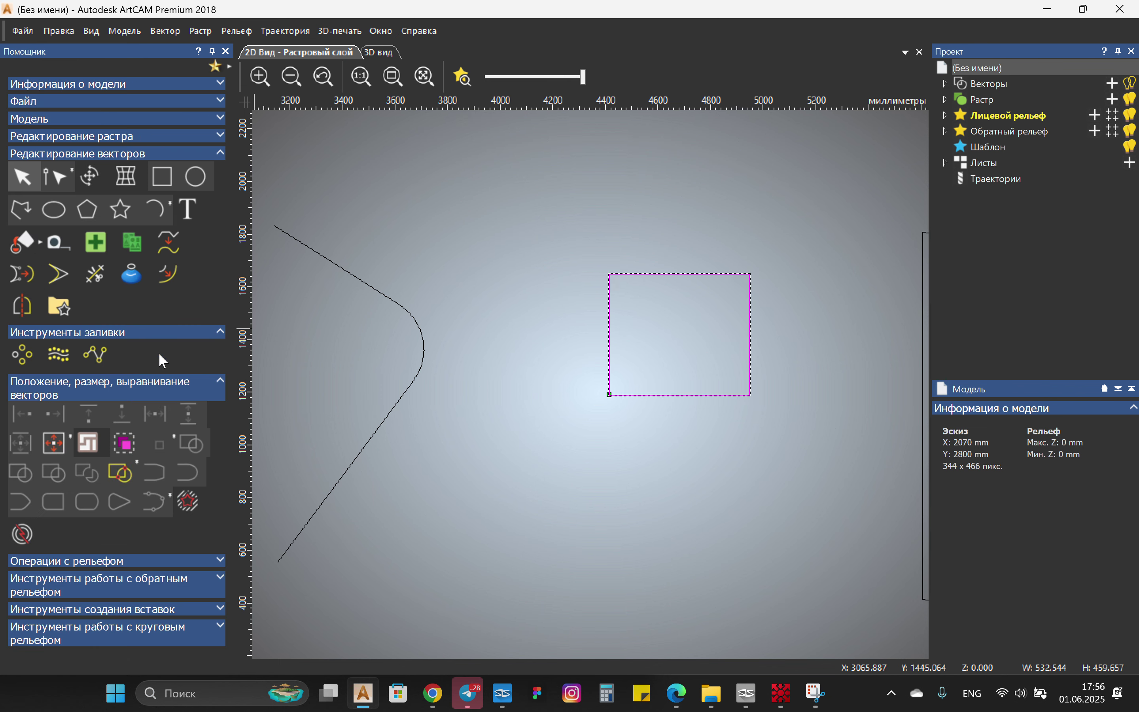
Step: Add a smooth node on the rectangle's top edge and try to fillet the upper-left corner with a 200 mm radius
{"action": "key", "text": "n"}
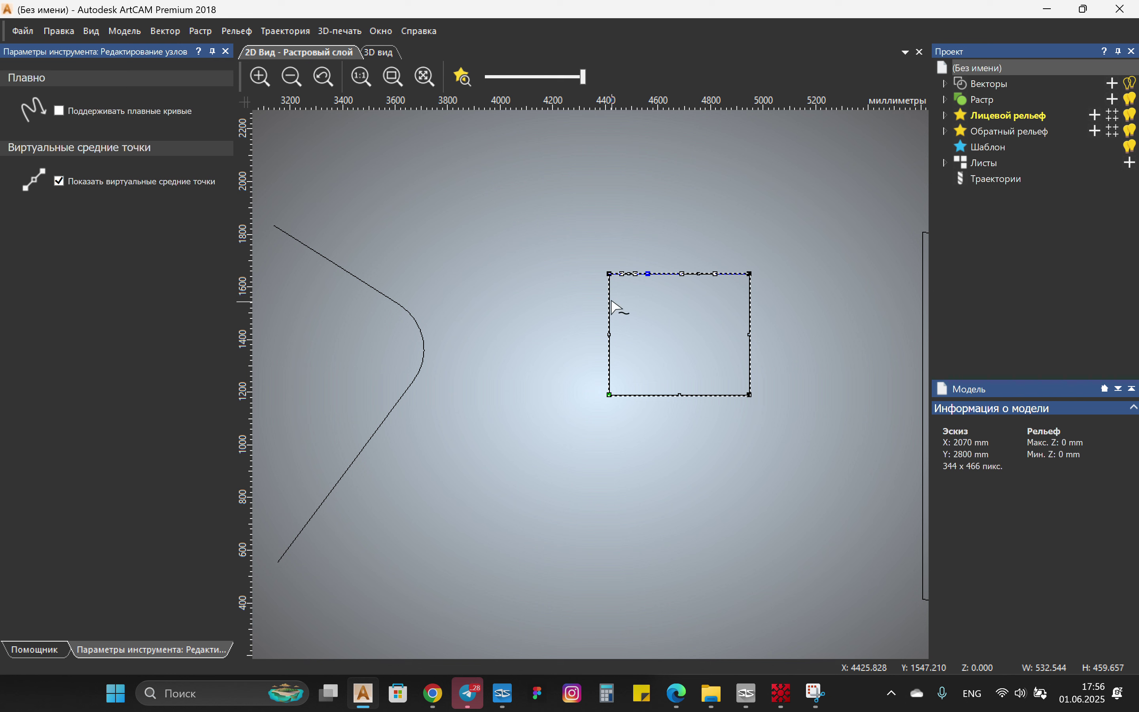
{"action": "key", "text": "f"}
{"action": "left_click", "coordinate": [608, 273]}
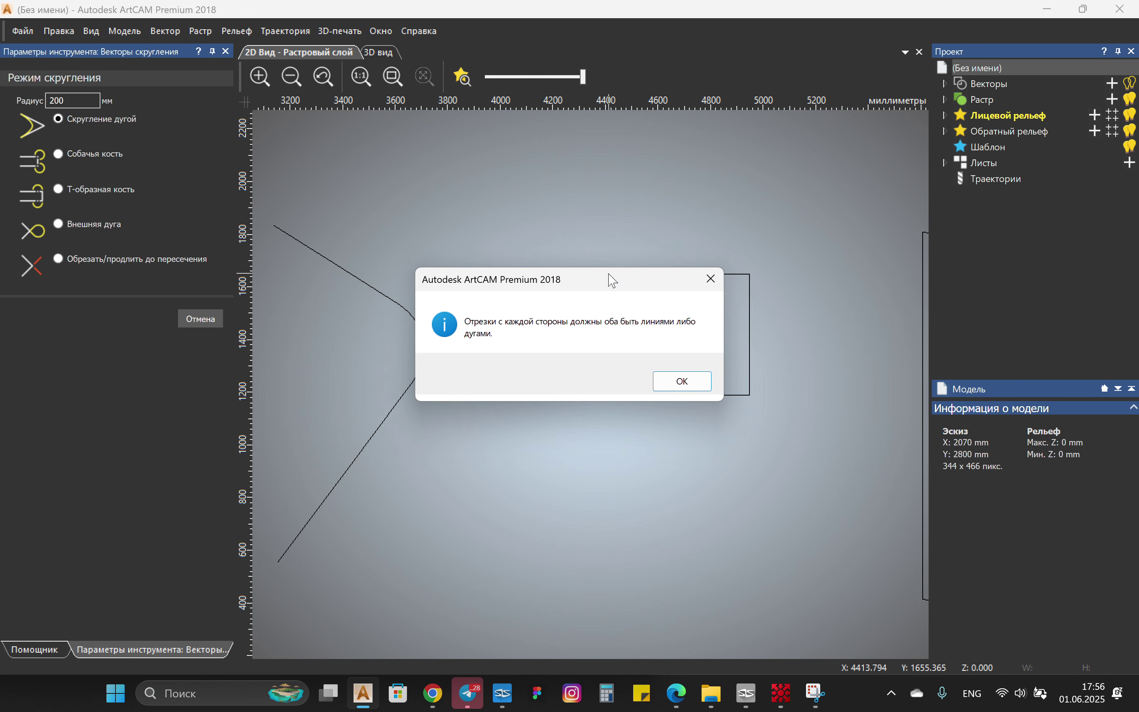
{"action": "key", "text": "Return"}
{"action": "key", "text": "Escape"}
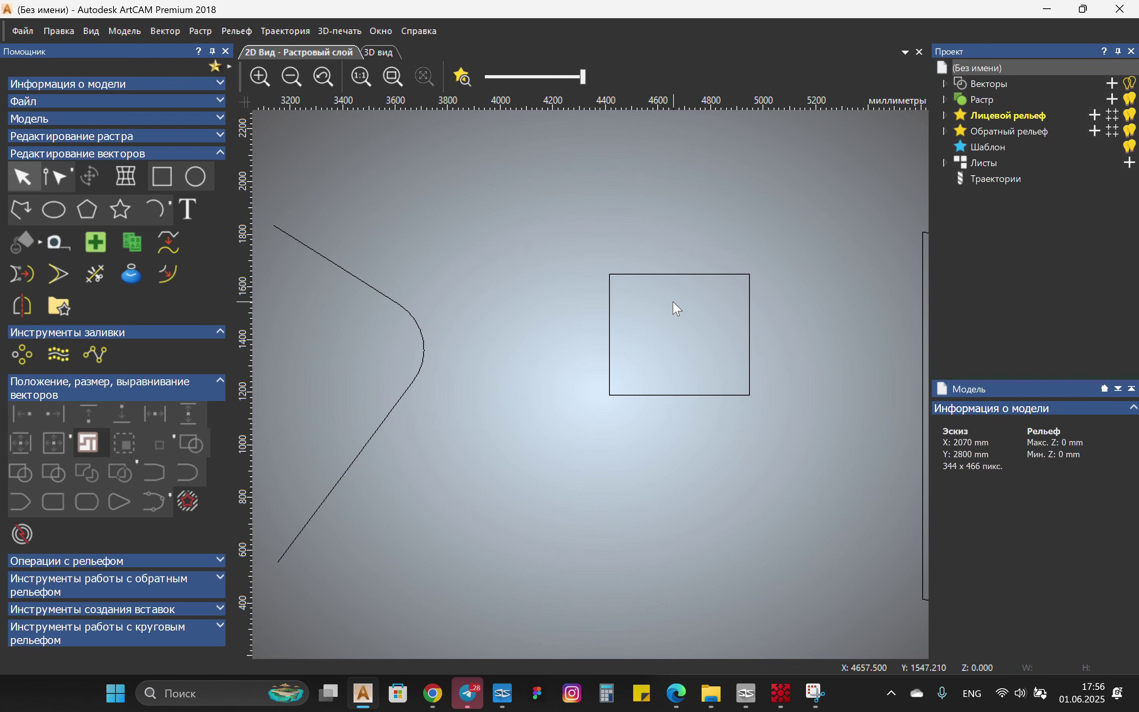
Step: Try raising the smooth node on the rectangle's top edge, and undo the change
{"action": "key", "text": "n"}
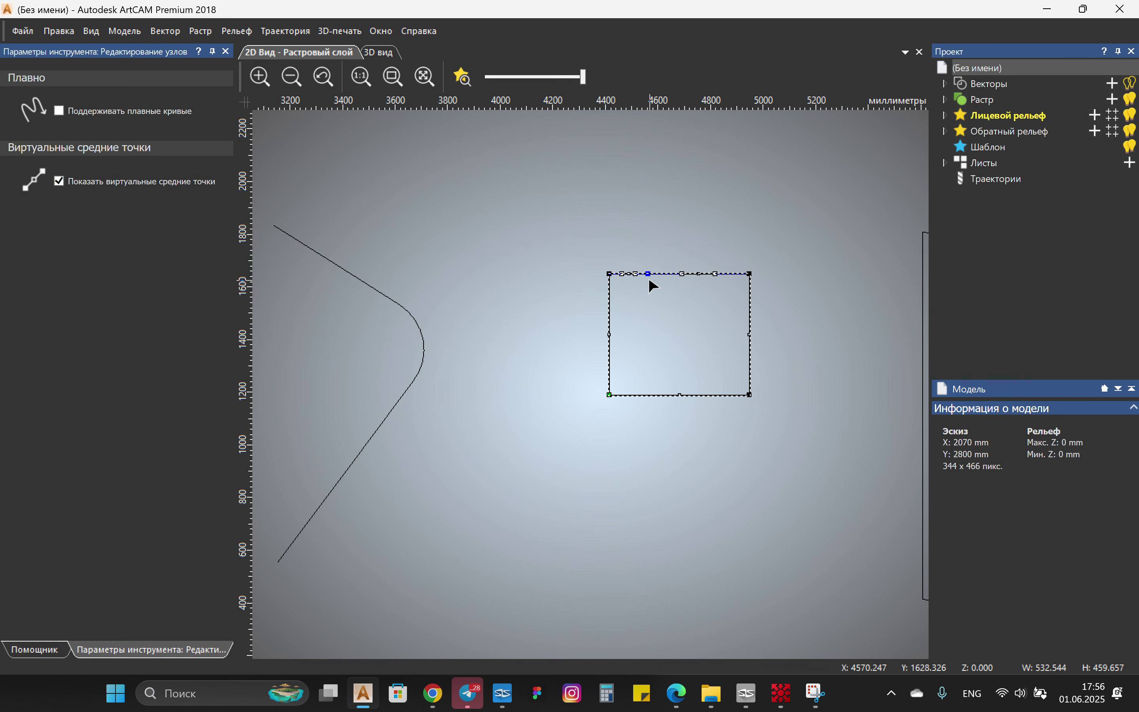
{"action": "left_click_drag", "start_coordinate": [649, 274], "coordinate": [647, 240]}
{"action": "scroll", "coordinate": [686, 280], "scroll_direction": "up", "scroll_amount": 2}
{"action": "key", "text": "ctrl+z"}
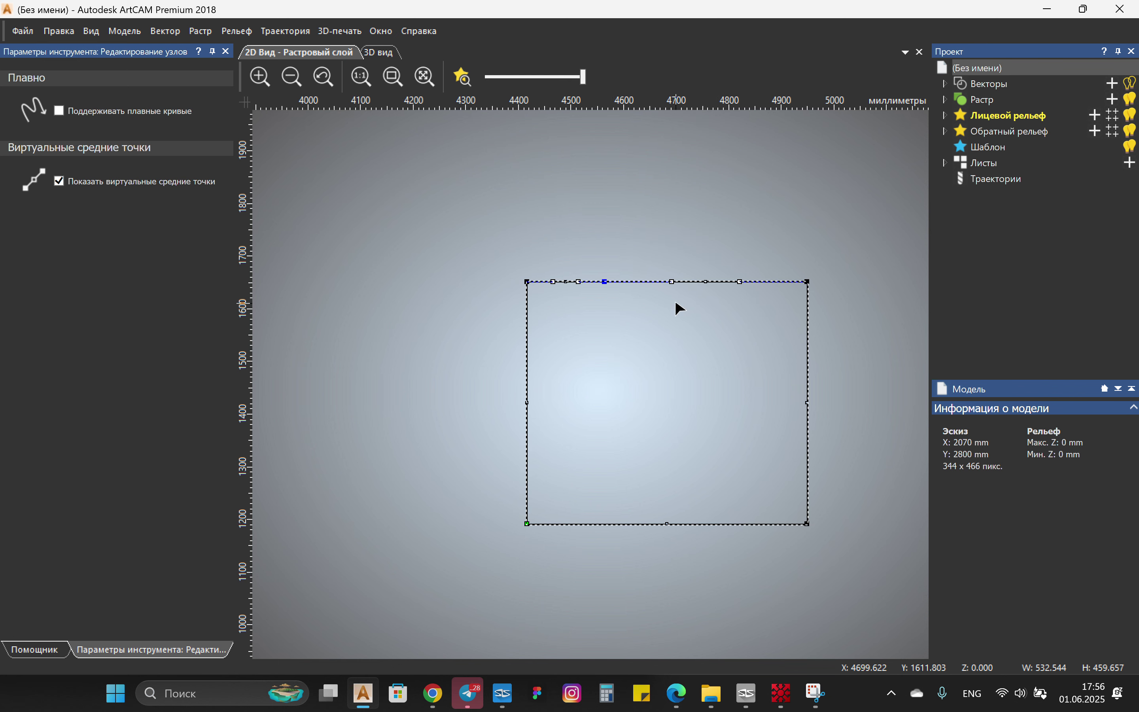
Step: Try again to apply a 200 mm arc fillet to the rectangle's upper-left corner
{"action": "key", "text": "f"}
{"action": "key", "text": "Escape"}
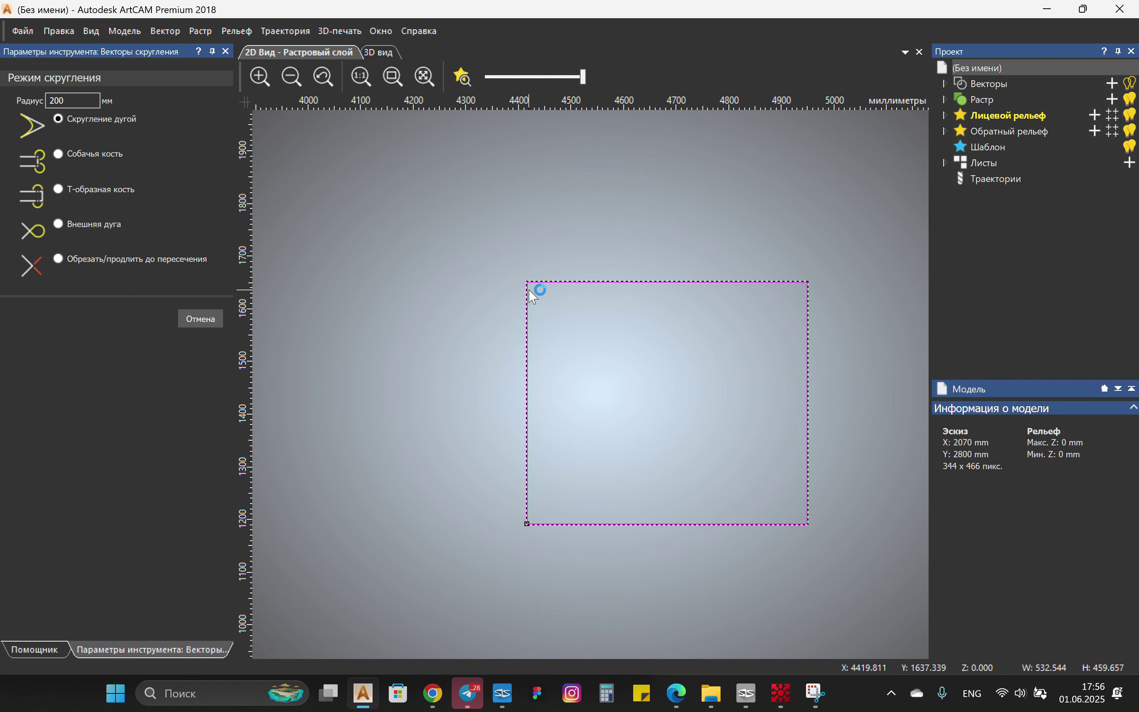
{"action": "key", "text": "f"}
{"action": "left_click", "coordinate": [533, 290]}
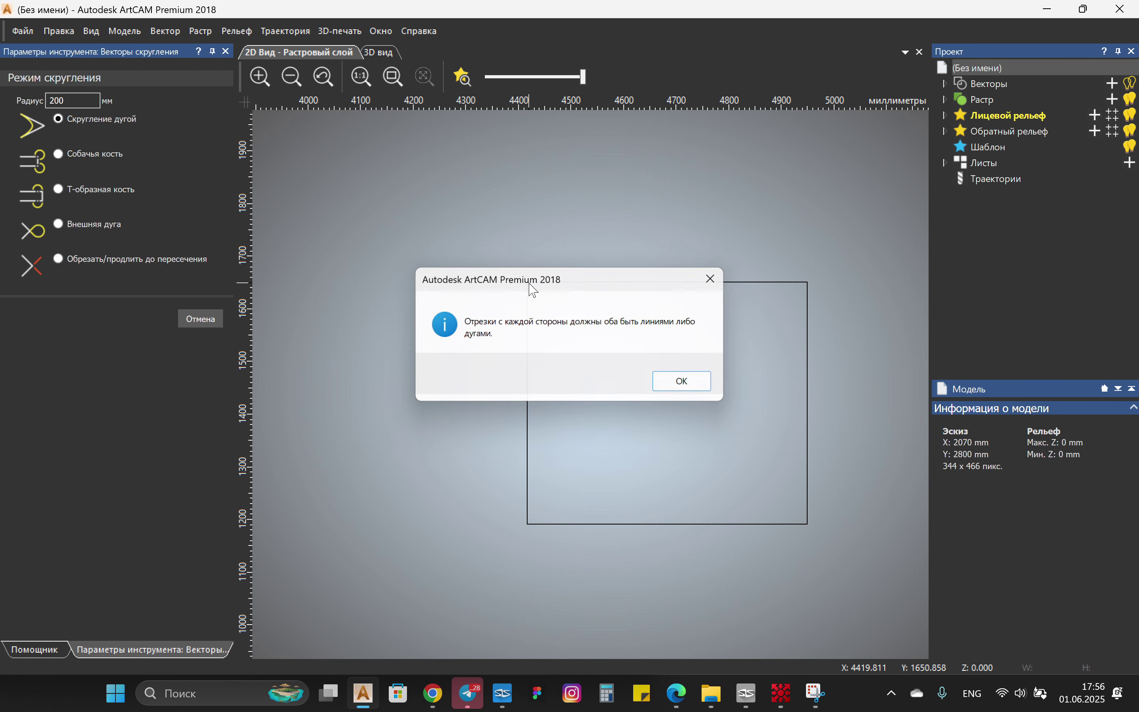
{"action": "key", "text": "Escape"}
{"action": "key", "text": "Escape"}
{"action": "scroll", "coordinate": [458, 323], "scroll_direction": "down", "scroll_amount": 2}
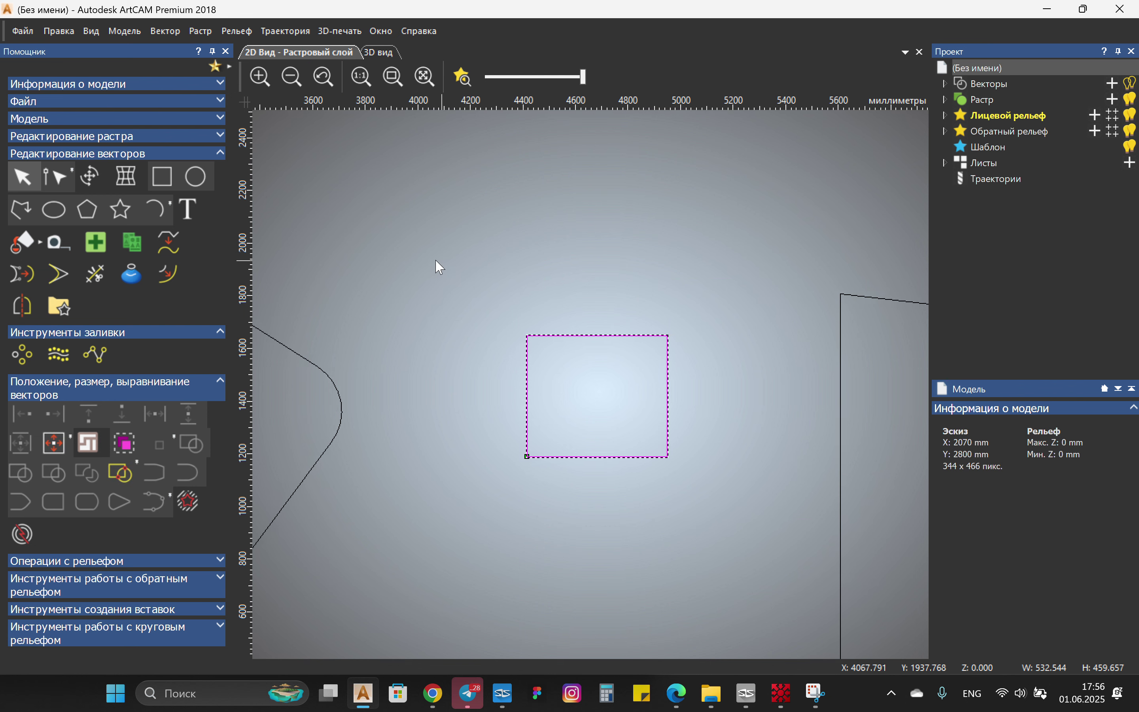
{"action": "middle_click_drag", "start_coordinate": [436, 260], "coordinate": [384, 260]}
{"action": "left_click", "coordinate": [19, 215]}
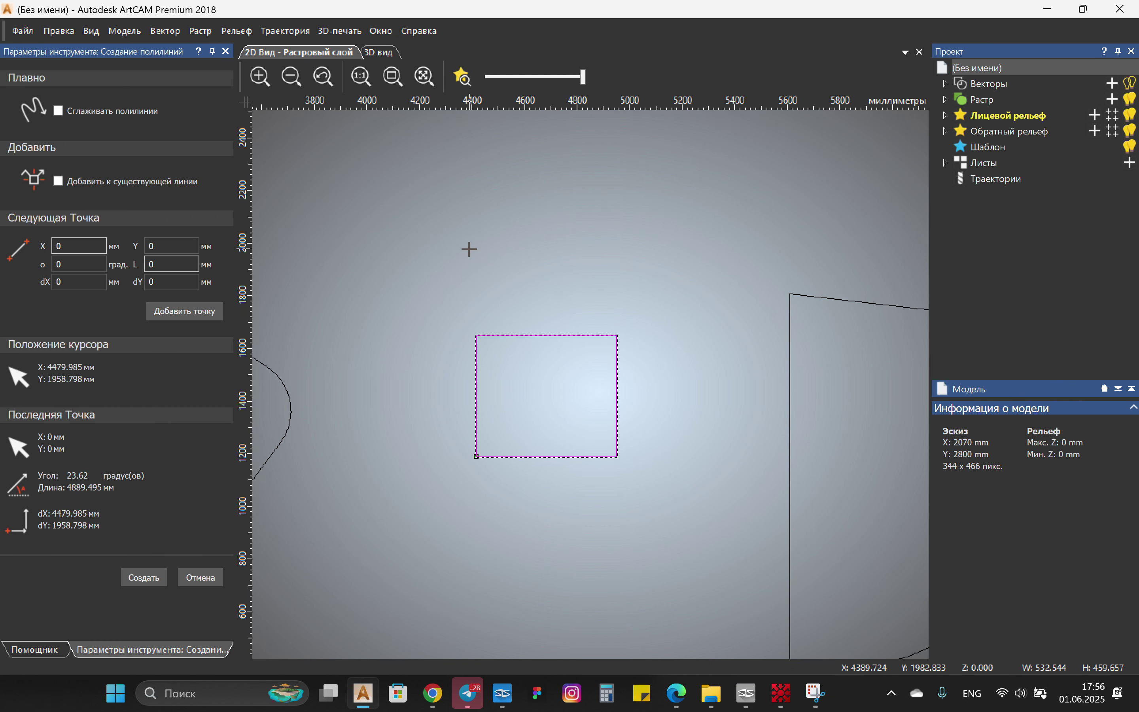
{"action": "left_click", "coordinate": [432, 235]}
{"action": "key", "text": "Escape"}
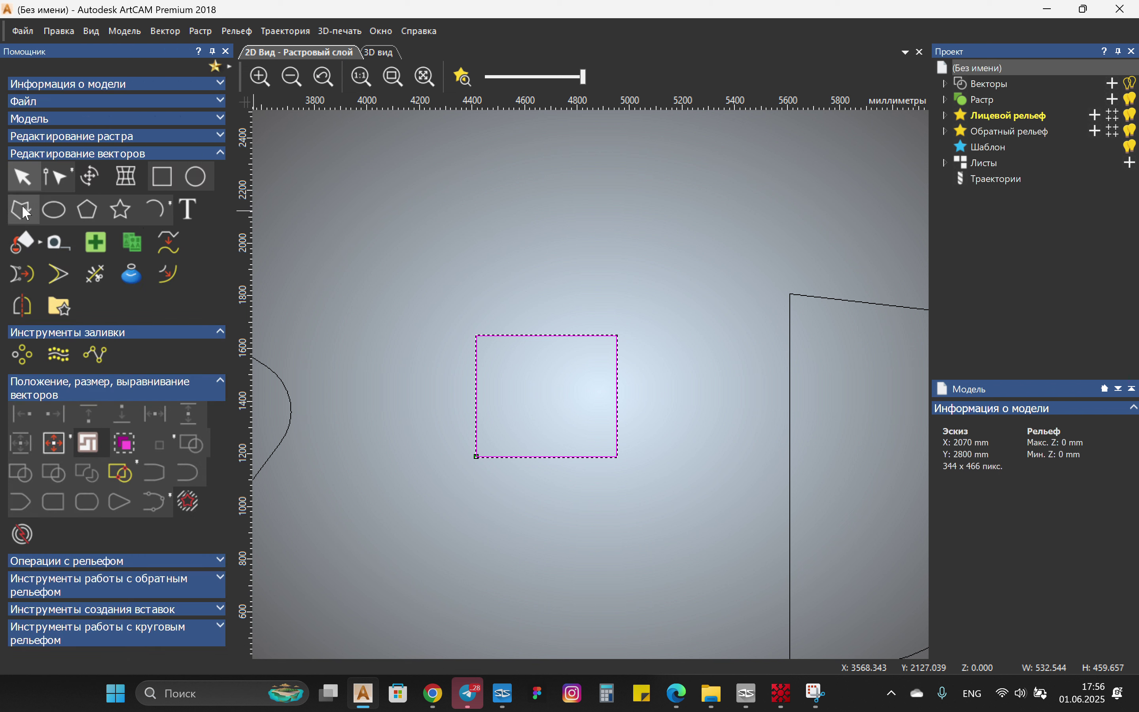
{"action": "left_click", "coordinate": [162, 209]}
{"action": "key", "text": "Escape"}
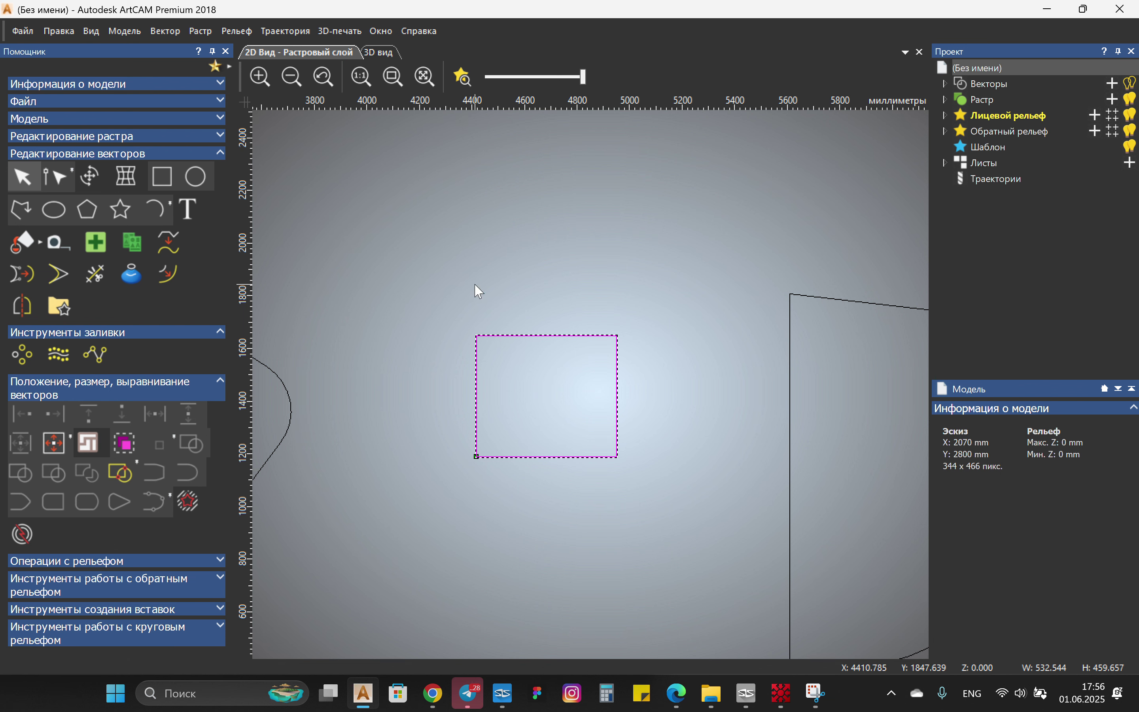
Step: Reshape the rectangle's top edge into a curved hump by raising its smooth node and extending the node's handle, about 635 mm overall height
{"action": "double_click", "coordinate": [516, 335]}
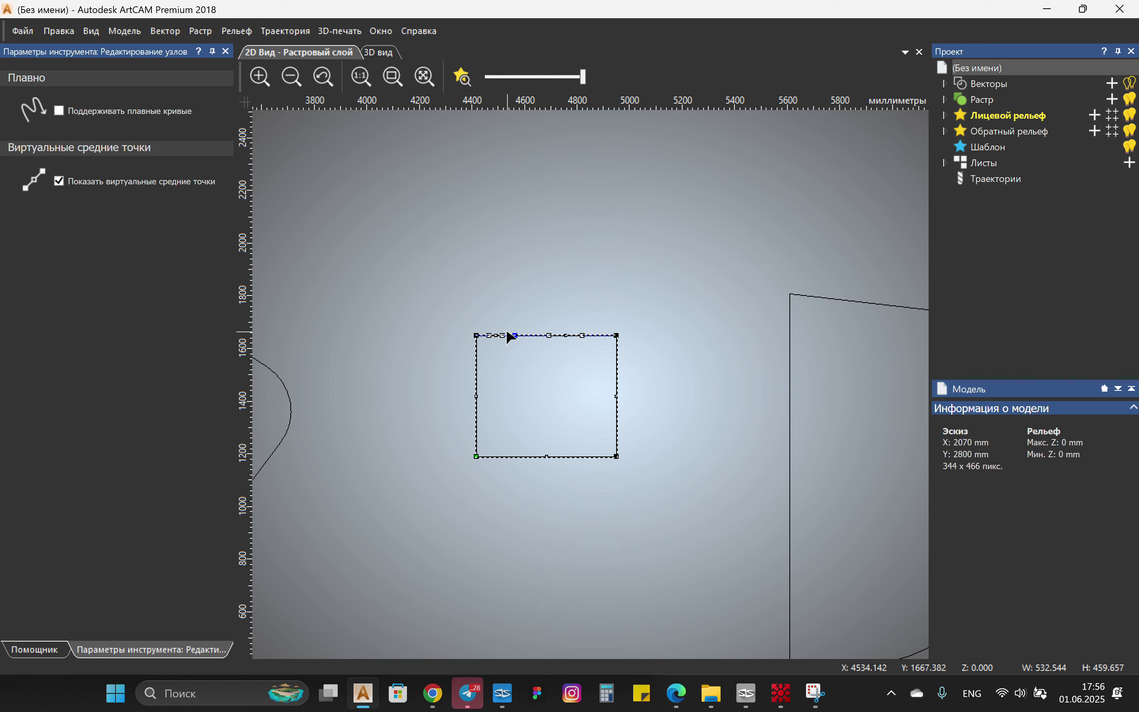
{"action": "left_click_drag", "start_coordinate": [516, 335], "coordinate": [568, 278]}
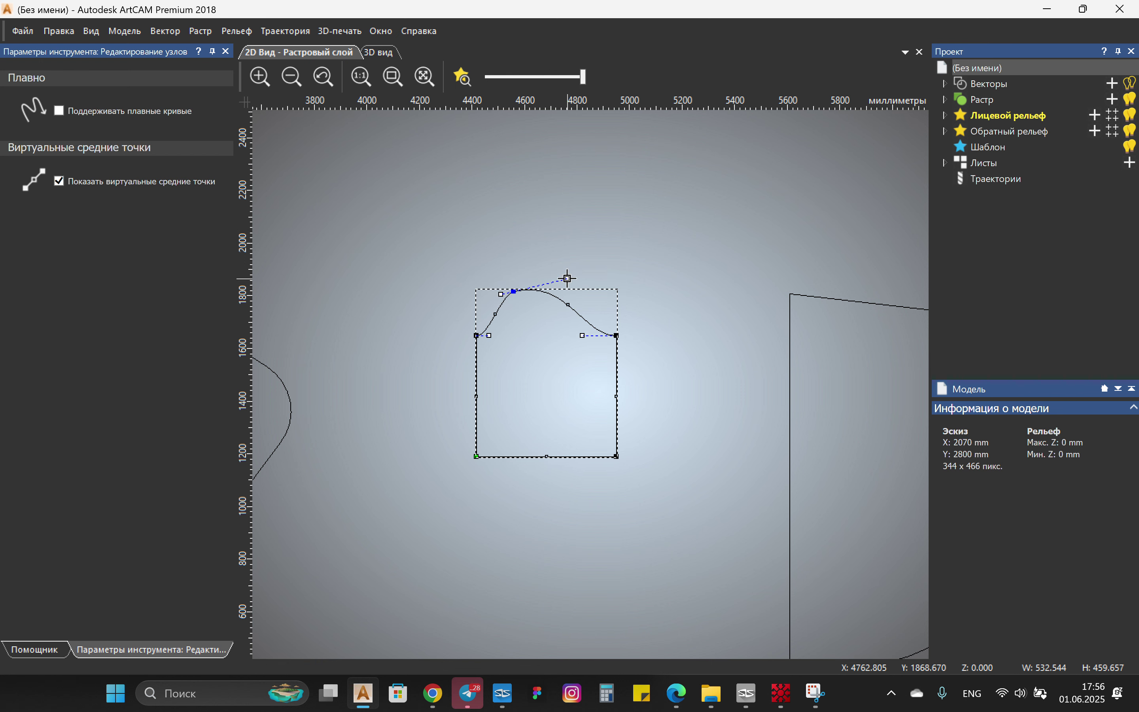
{"action": "left_click", "coordinate": [463, 207]}
{"action": "left_click", "coordinate": [462, 207]}
Step: Draw a horizontal line about 484 mm long below the curved-top shape
{"action": "middle_click_drag", "start_coordinate": [346, 311], "coordinate": [311, 255]}
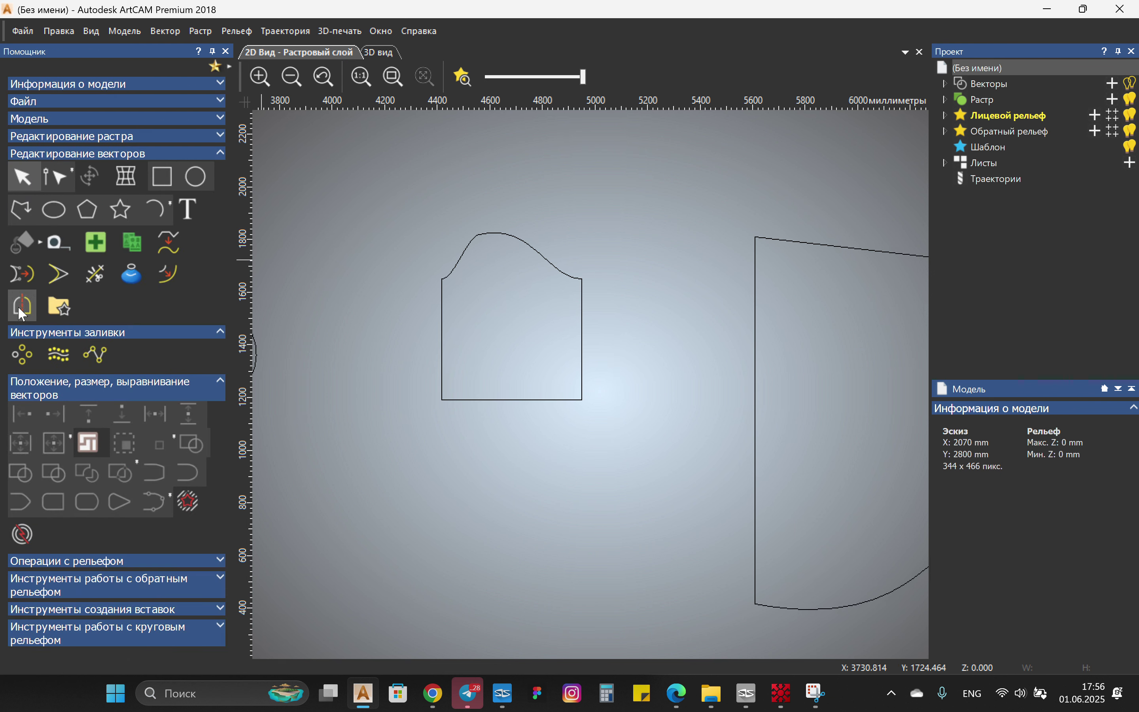
{"action": "left_click", "coordinate": [22, 209]}
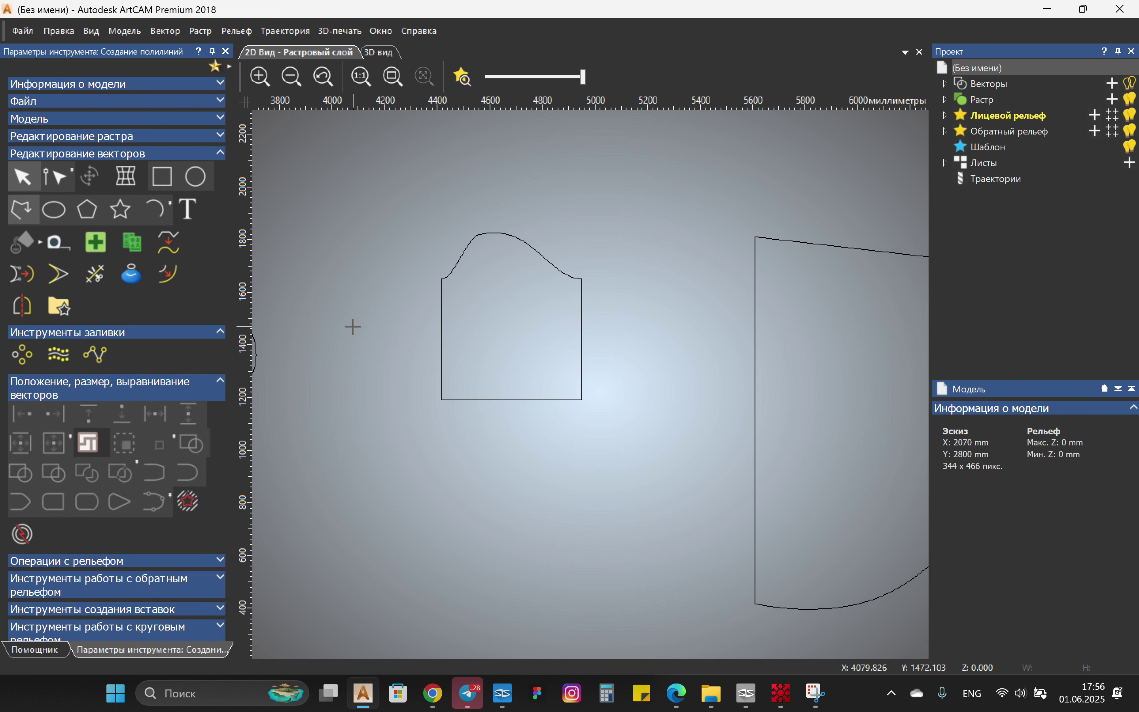
{"action": "left_click", "coordinate": [364, 493]}
{"action": "left_click", "coordinate": [494, 493]}
{"action": "key", "text": "Escape"}
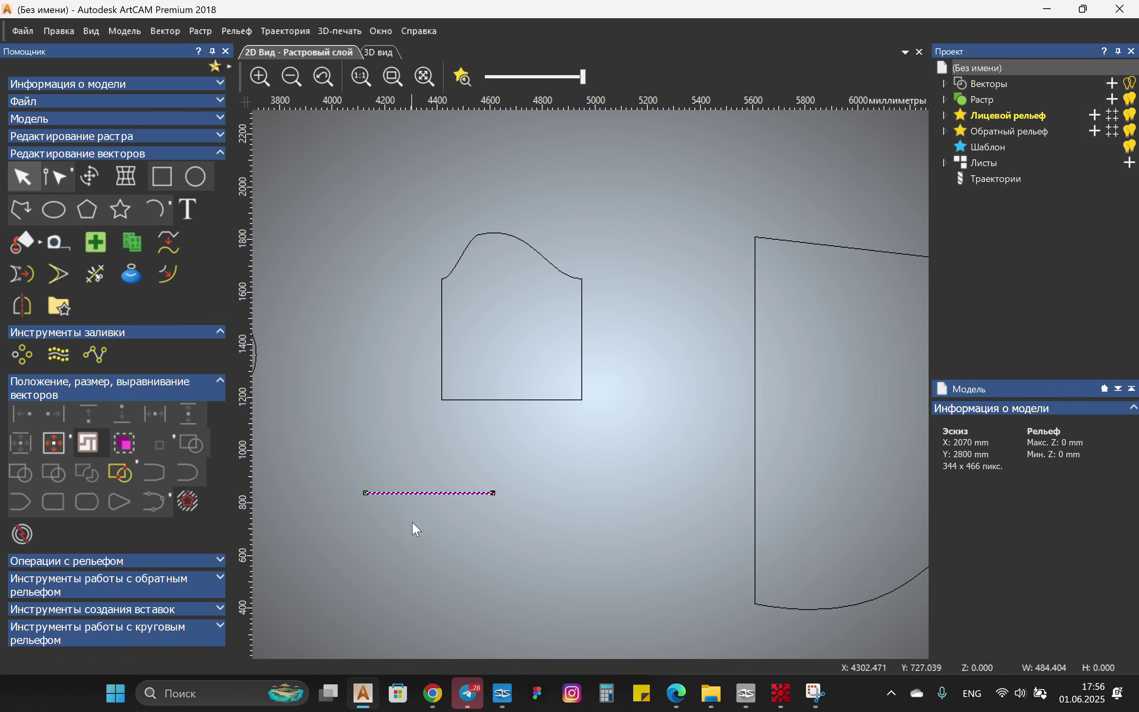
Step: Pull the middle of the horizontal line upward to form an inverted V about 99 mm high
{"action": "key", "text": "n"}
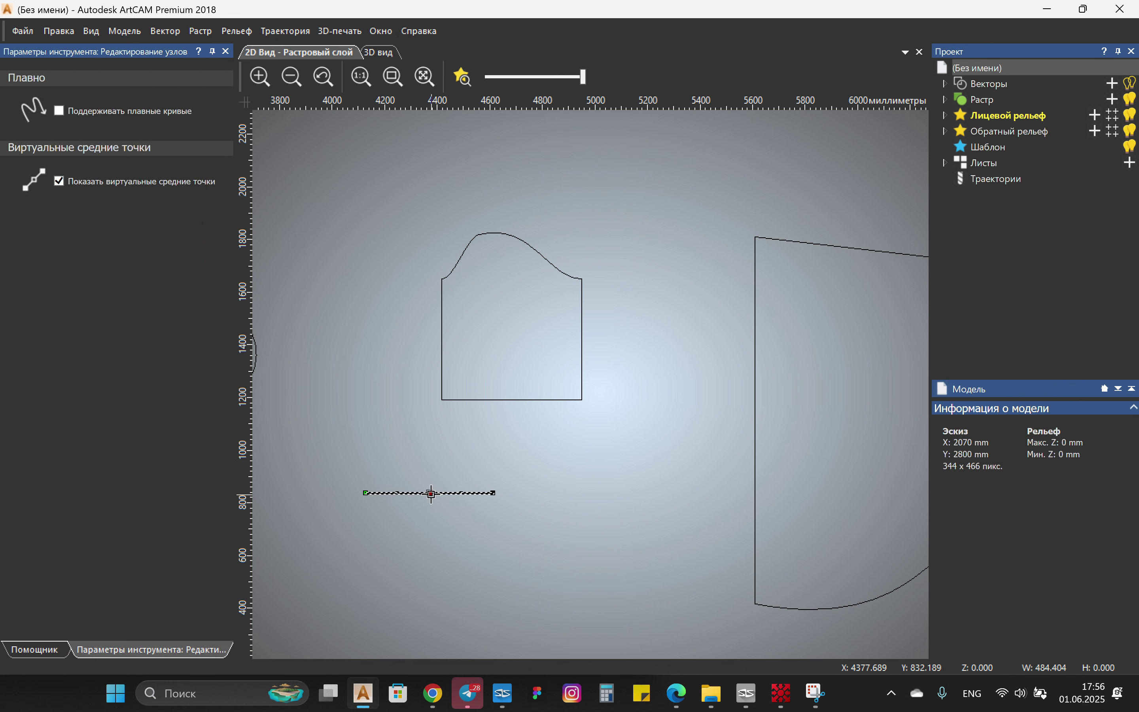
{"action": "left_click_drag", "start_coordinate": [431, 492], "coordinate": [427, 466]}
{"action": "key", "text": "Escape"}
{"action": "left_click", "coordinate": [431, 527]}
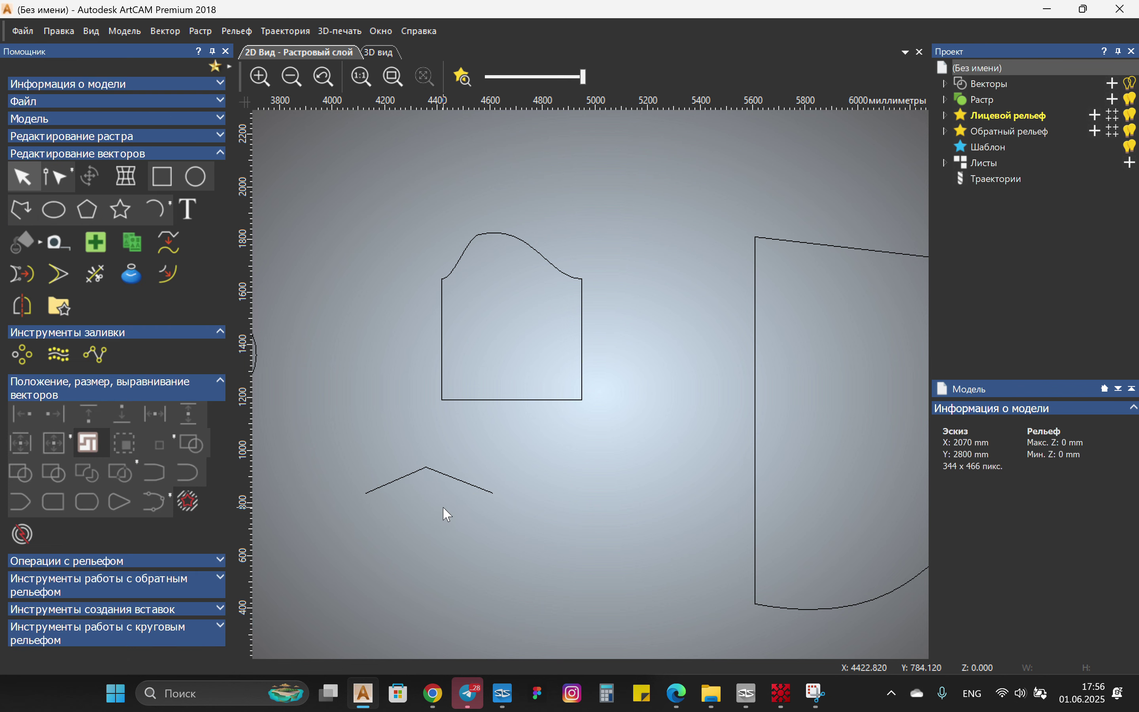
Step: Round the apex of the inverted V with an arc fillet of 200 mm radius
{"action": "left_click", "coordinate": [410, 472]}
{"action": "left_click", "coordinate": [58, 274]}
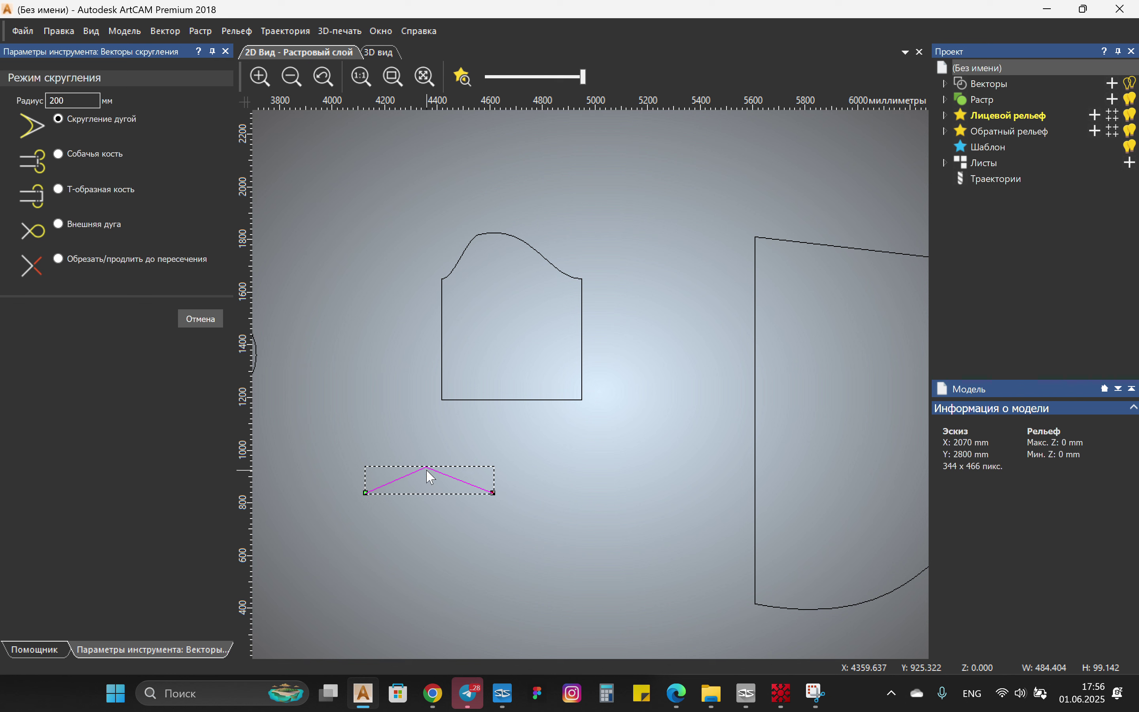
{"action": "key", "text": "Escape"}
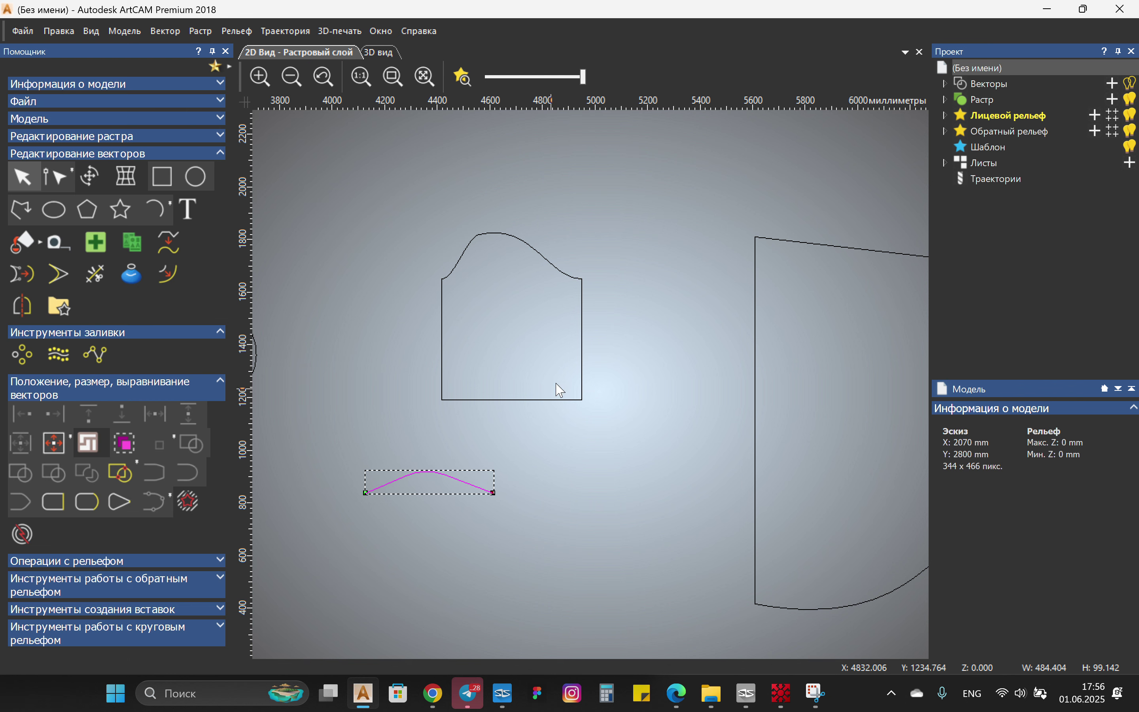
Step: Clear the selection of the rounded line and select the curved-top shape above it
{"action": "left_click", "coordinate": [508, 348]}
{"action": "left_click", "coordinate": [514, 465]}
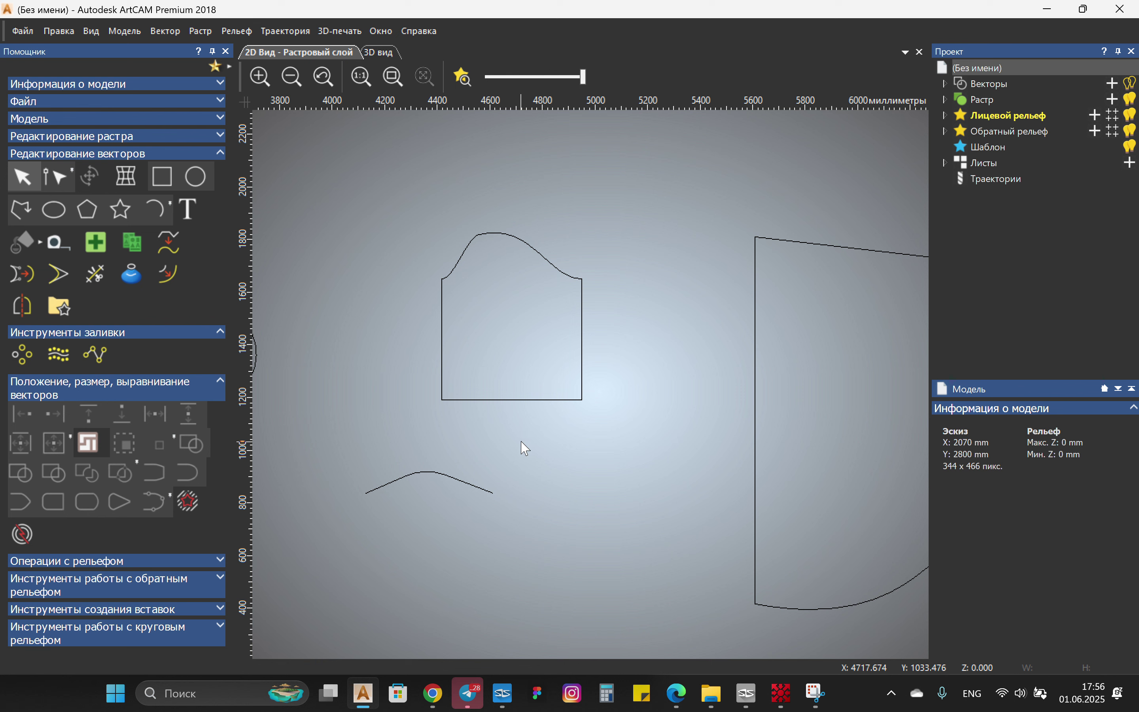
{"action": "left_click", "coordinate": [460, 378]}
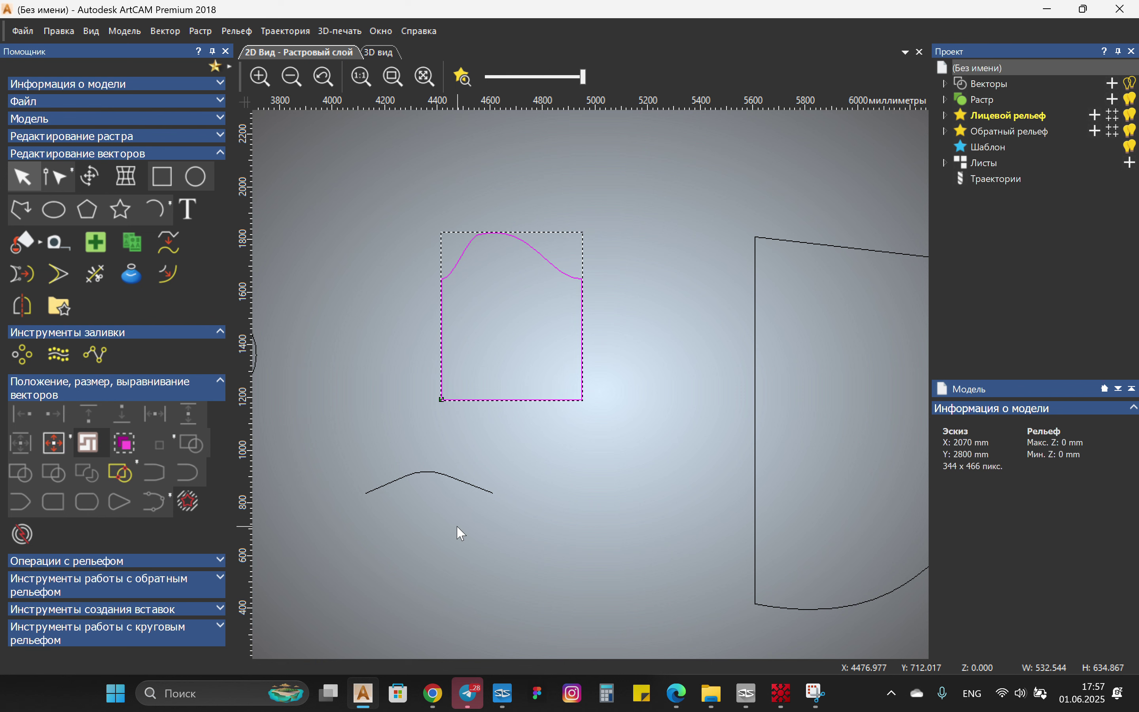
Step: Move the rounded line slightly lower and the curved-top shape upward, then clear the selection
{"action": "left_click", "coordinate": [433, 466]}
{"action": "left_click_drag", "start_coordinate": [445, 487], "coordinate": [459, 522]}
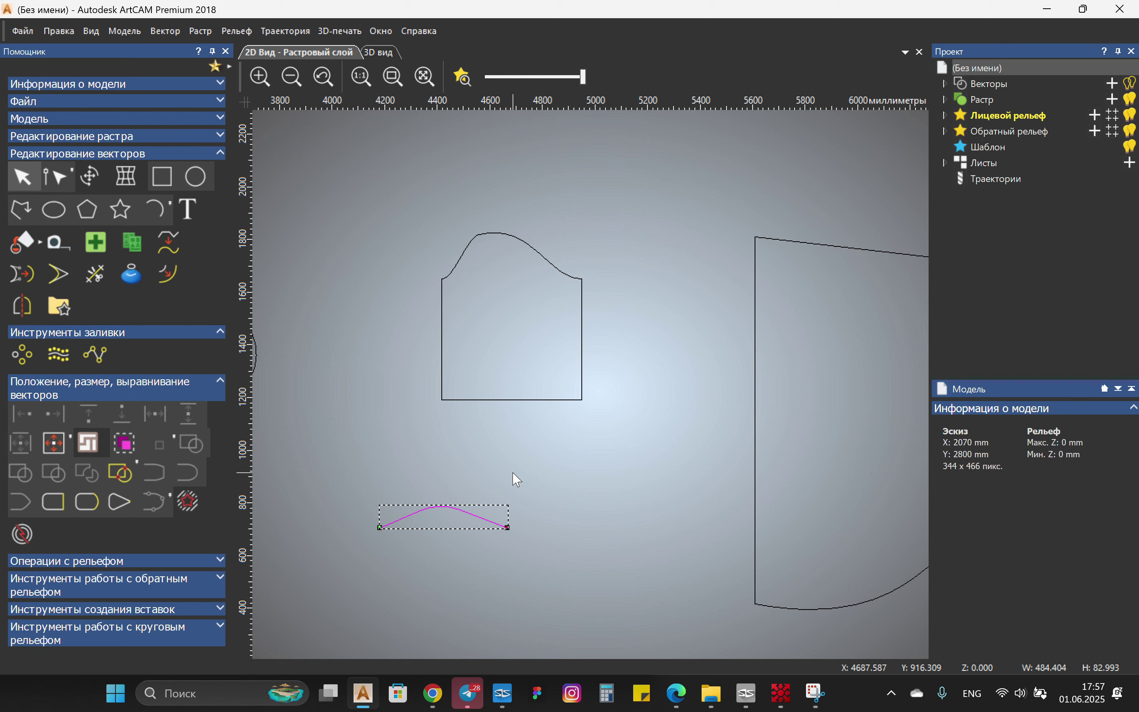
{"action": "left_click", "coordinate": [541, 455]}
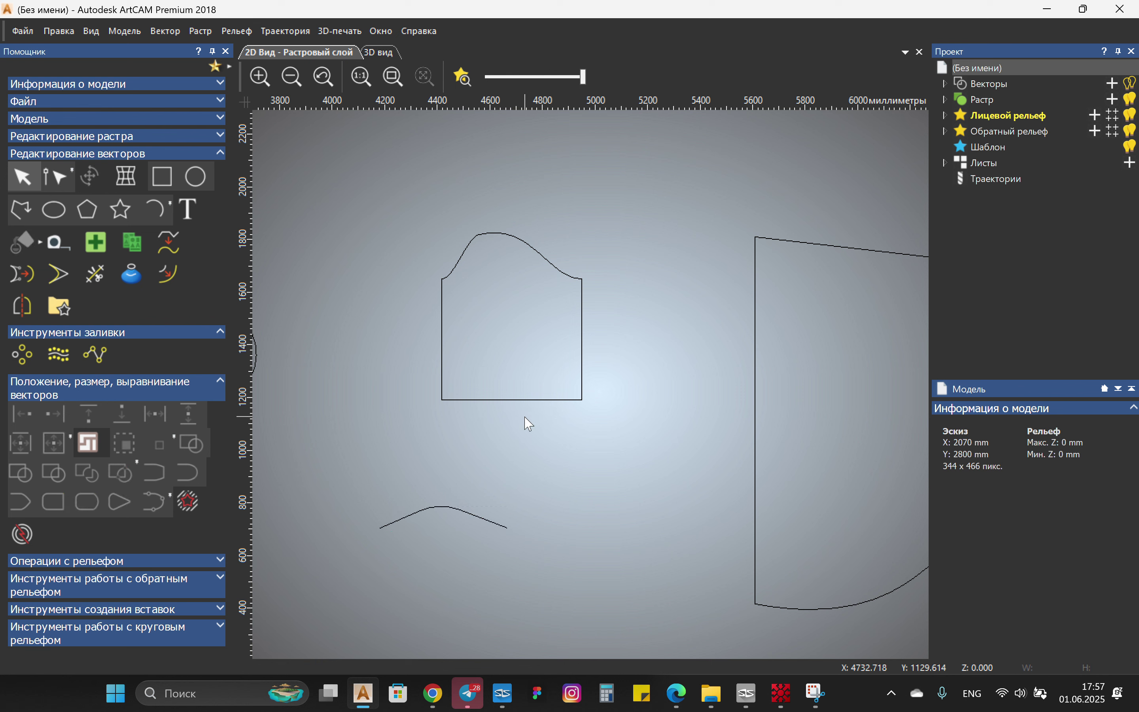
{"action": "left_click", "coordinate": [543, 402]}
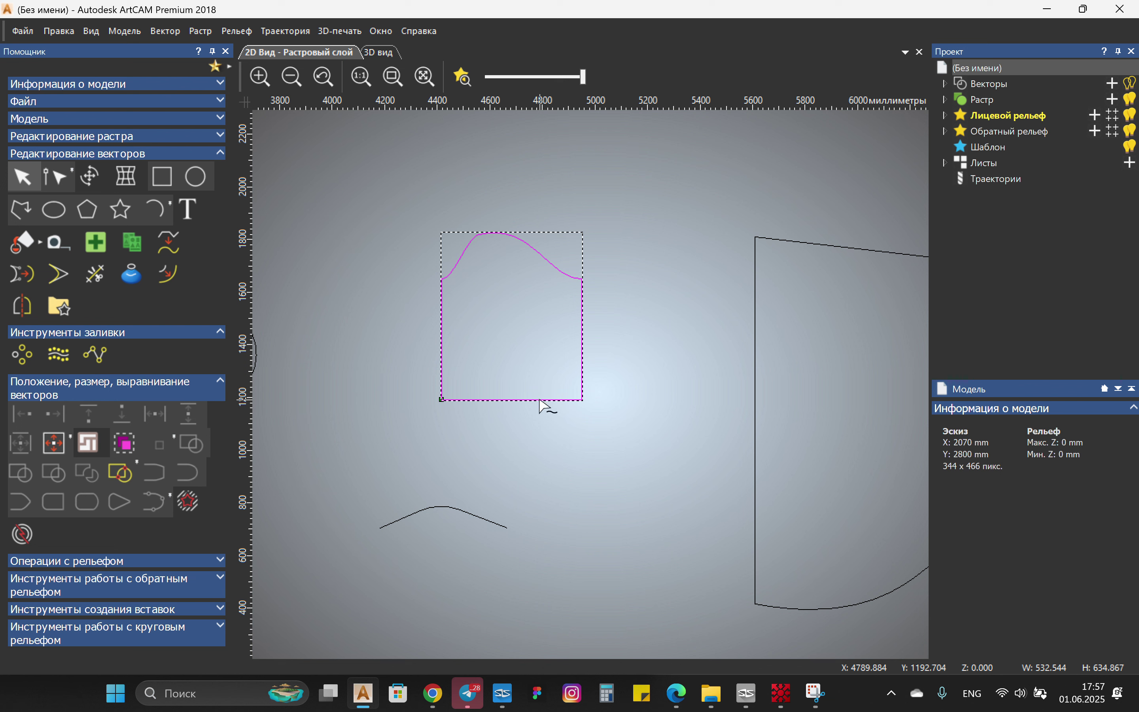
{"action": "left_click_drag", "start_coordinate": [539, 400], "coordinate": [514, 314]}
{"action": "left_click", "coordinate": [542, 397]}
Step: Move the large sideways V-shaped line to the empty area beyond the white sheet's upper-right corner and deselect it
{"action": "scroll", "coordinate": [560, 442], "scroll_direction": "down", "scroll_amount": 2}
{"action": "left_click_drag", "start_coordinate": [569, 477], "coordinate": [480, 233]}
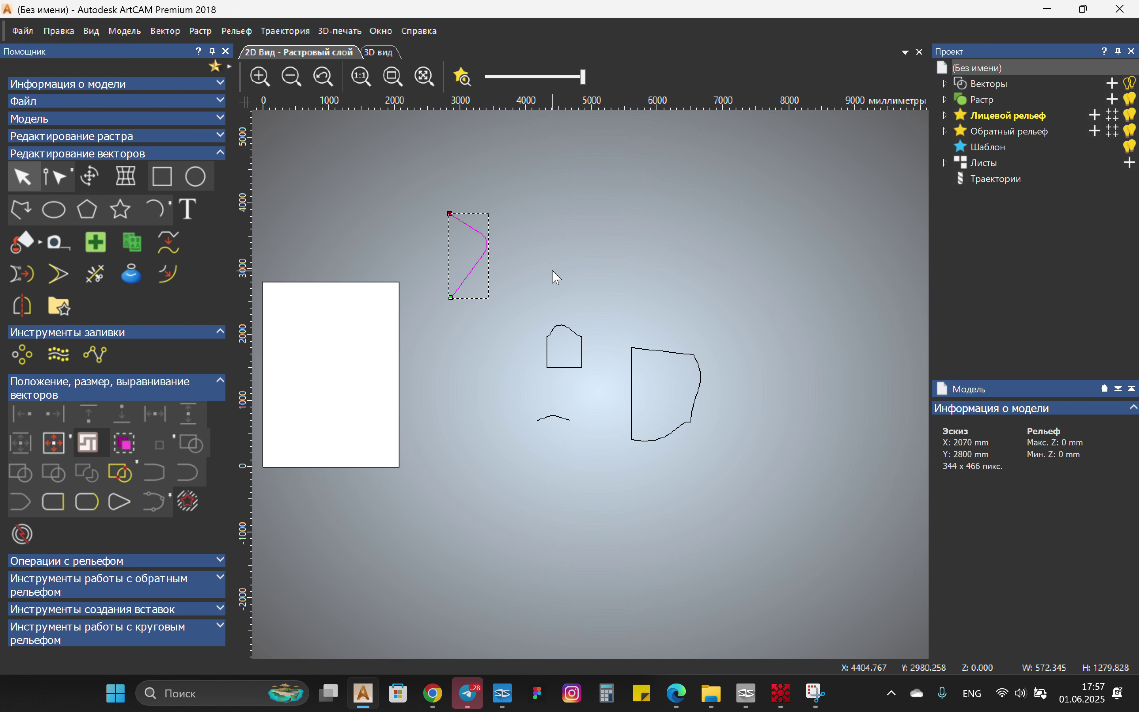
{"action": "left_click", "coordinate": [500, 336]}
{"action": "middle_click_drag", "start_coordinate": [476, 491], "coordinate": [523, 496]}
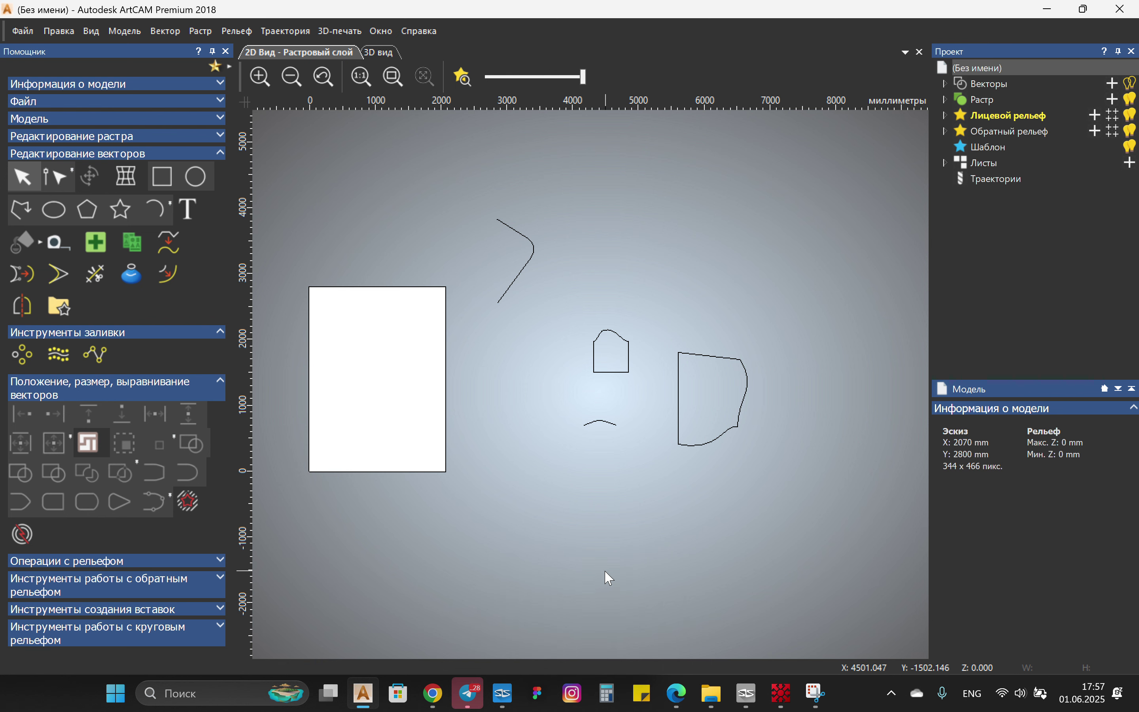
{"action": "mouse_move", "coordinate": [611, 578]}
{"action": "left_click_drag", "start_coordinate": [594, 574], "coordinate": [790, 213]}
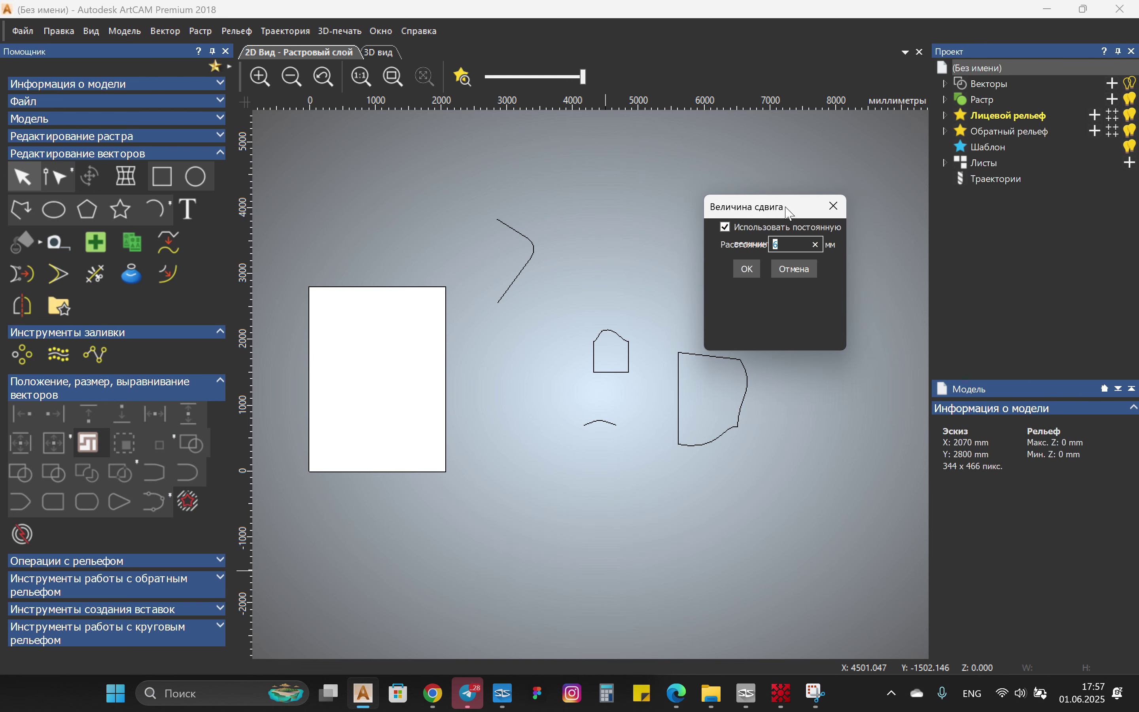
{"action": "left_click", "coordinate": [630, 359]}
{"action": "scroll", "coordinate": [631, 381], "scroll_direction": "up", "scroll_amount": 3}
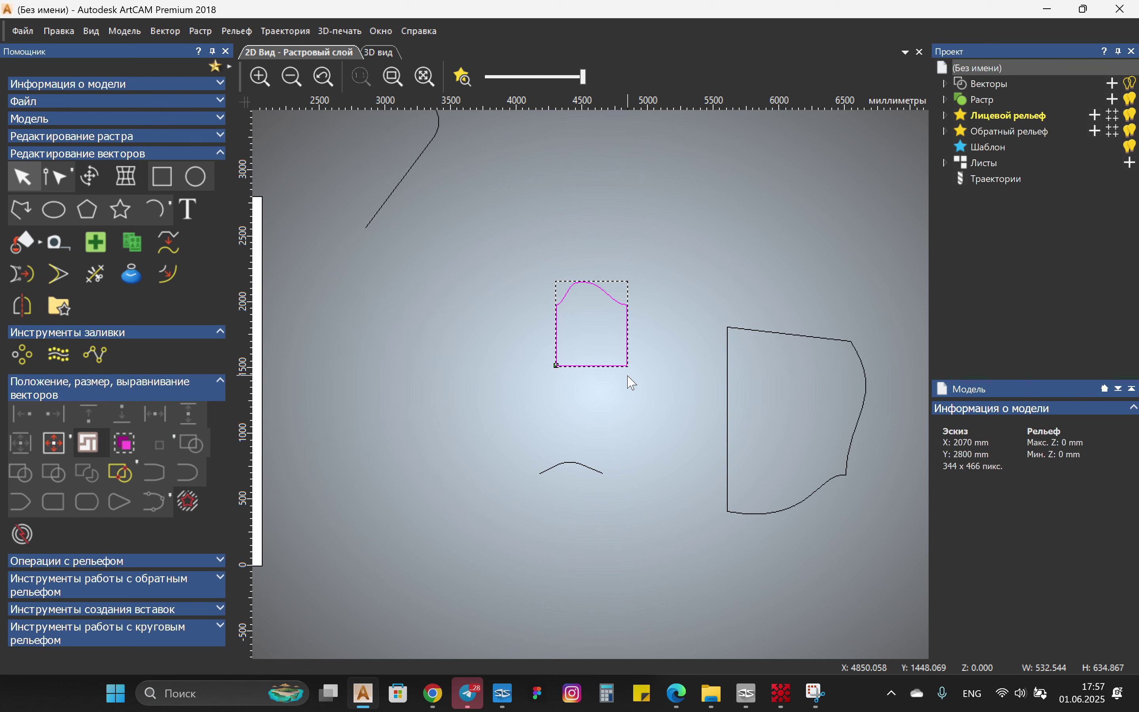
{"action": "scroll", "coordinate": [585, 372], "scroll_direction": "up", "scroll_amount": 5}
{"action": "scroll", "coordinate": [537, 461], "scroll_direction": "down", "scroll_amount": 10}
{"action": "scroll", "coordinate": [525, 433], "scroll_direction": "up", "scroll_amount": 2}
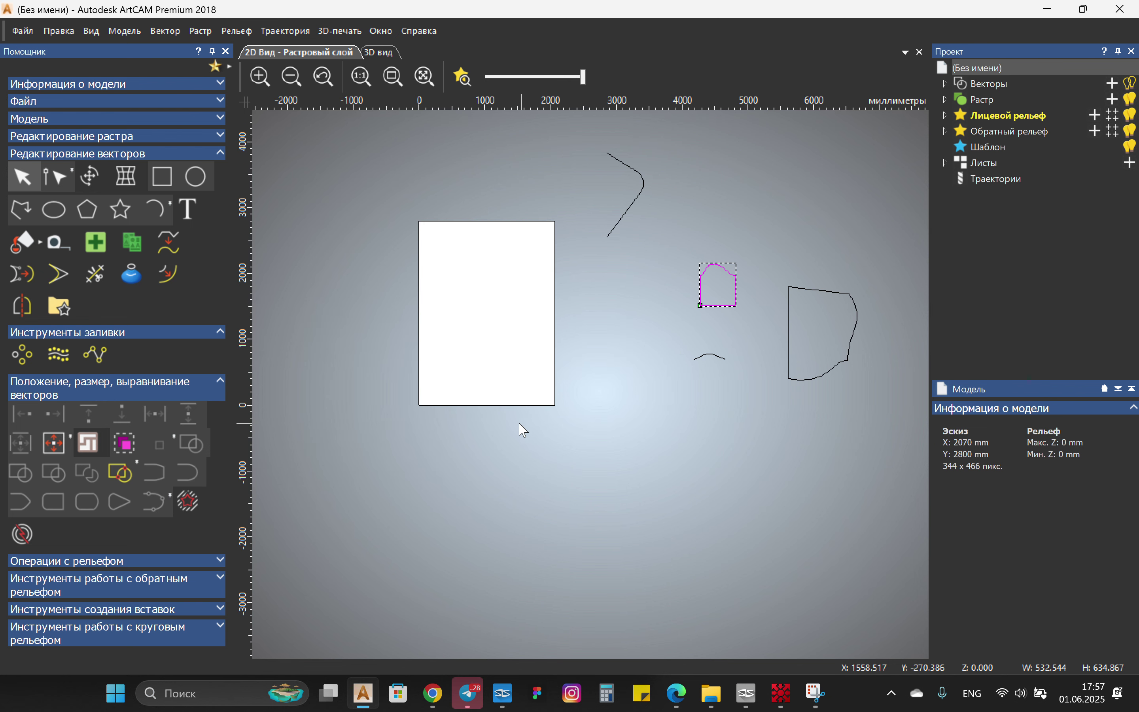
{"action": "left_click", "coordinate": [524, 430]}
Step: Draw a rectangle about 349 by 625 mm in the sheet's lower-left corner and place two copies beside it in a row
{"action": "left_click", "coordinate": [162, 177]}
{"action": "mouse_move", "coordinate": [433, 326]}
{"action": "left_mouse_down"}
{"action": "mouse_move", "coordinate": [457, 367]}
{"action": "mouse_move", "coordinate": [412, 400]}
{"action": "mouse_move", "coordinate": [435, 405]}
{"action": "left_mouse_up"}
{"action": "key", "text": "Escape"}
{"action": "left_click_drag", "start_coordinate": [436, 398], "coordinate": [458, 407], "text": "ctrl"}
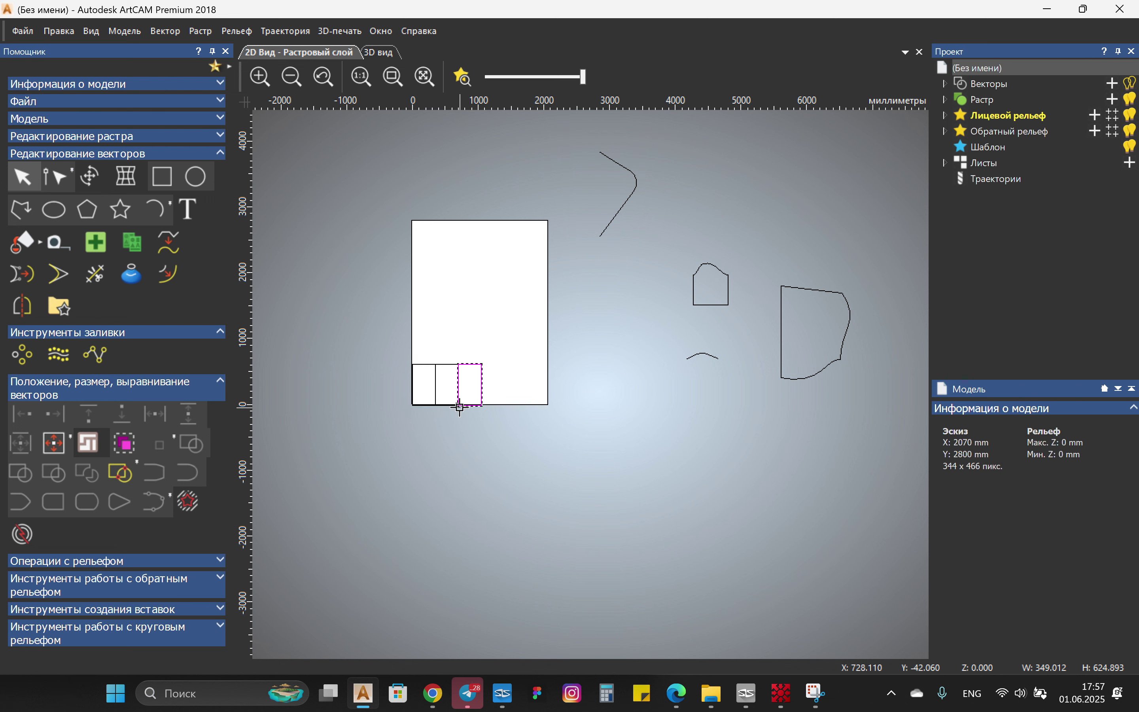
Step: Copy the row of three rectangles above itself and enlarge the copy to about 1394 by 934 mm, resting on the lower row
{"action": "left_click_drag", "start_coordinate": [506, 374], "coordinate": [437, 342]}
{"action": "left_click", "coordinate": [413, 351]}
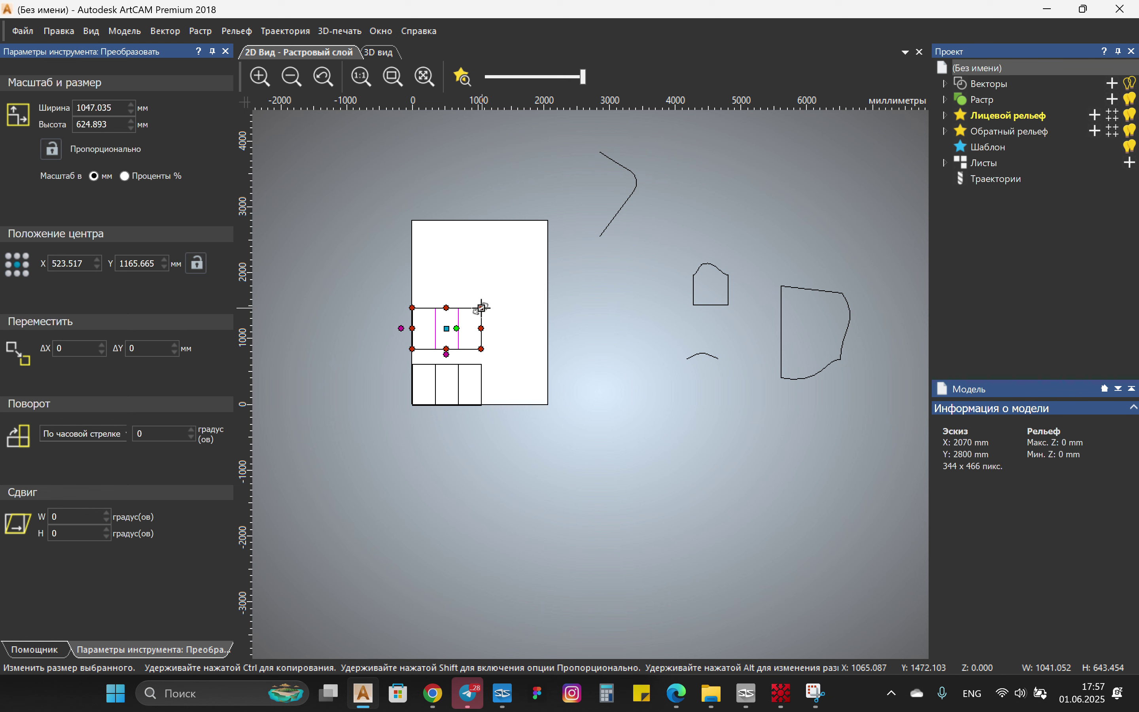
{"action": "left_click_drag", "start_coordinate": [482, 308], "coordinate": [503, 288]}
{"action": "key", "text": "Escape"}
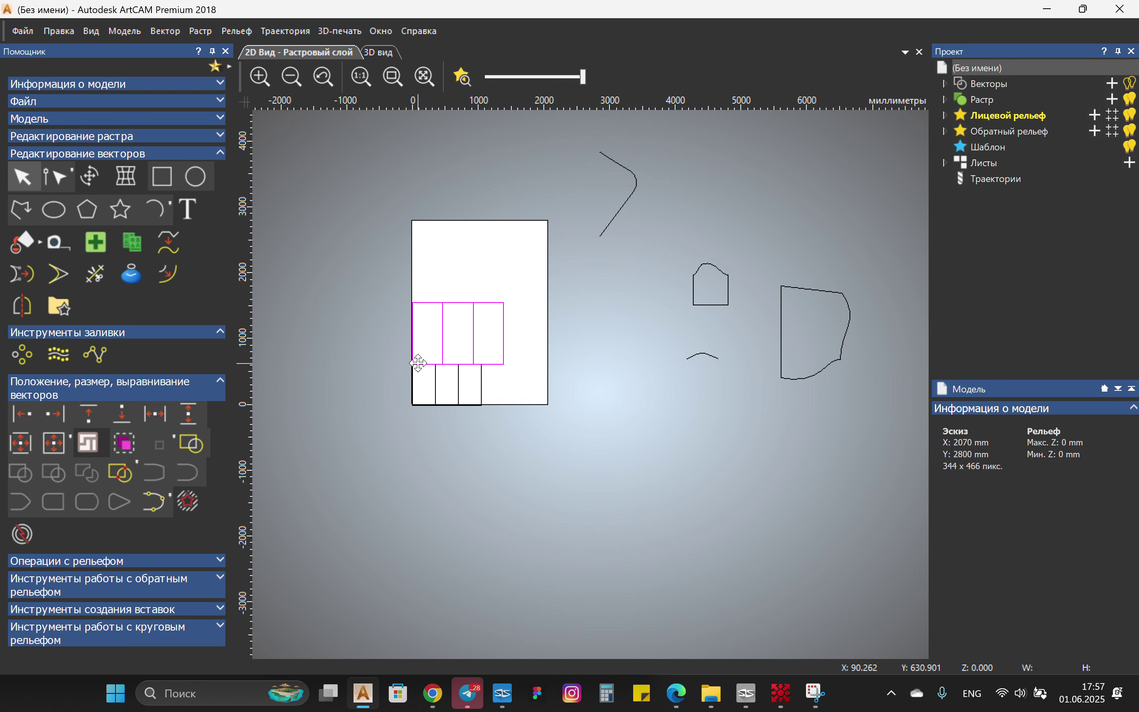
{"action": "left_click", "coordinate": [516, 394]}
Step: Shift the second and third rectangles of the lower row away from the first by a constant distance of 6 mm
{"action": "scroll", "coordinate": [513, 400], "scroll_direction": "up", "scroll_amount": 5}
{"action": "left_click", "coordinate": [461, 392]}
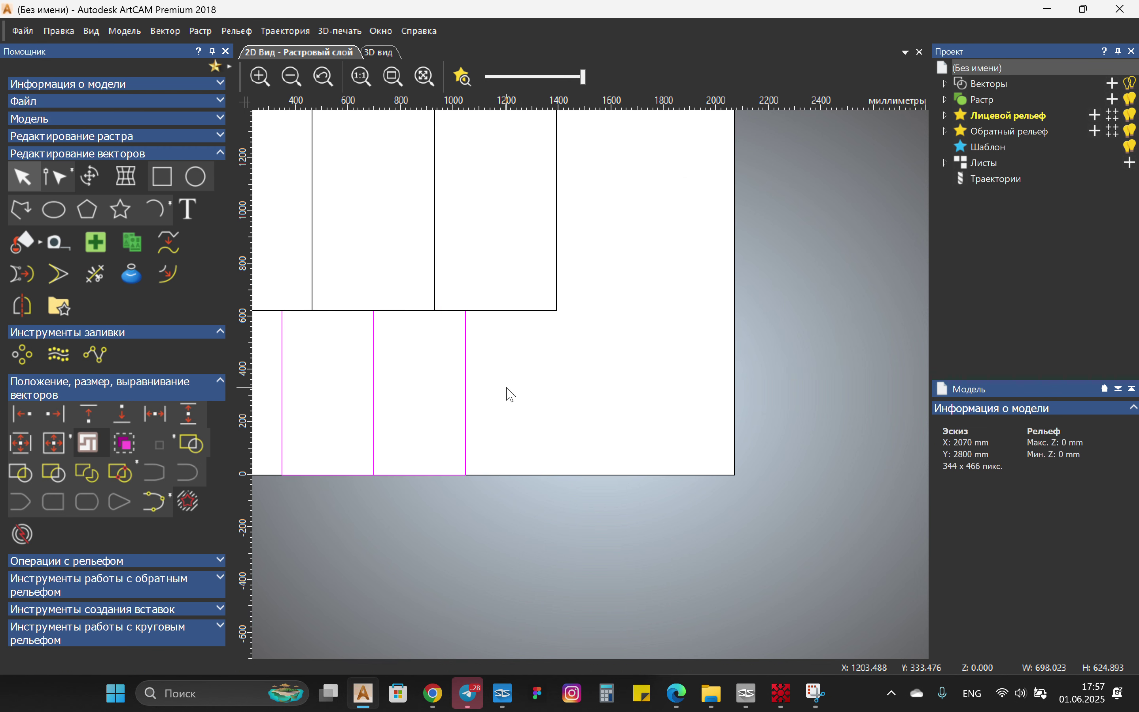
{"action": "left_click_drag", "start_coordinate": [526, 399], "coordinate": [368, 382]}
{"action": "scroll", "coordinate": [386, 475], "scroll_direction": "down", "scroll_amount": 5}
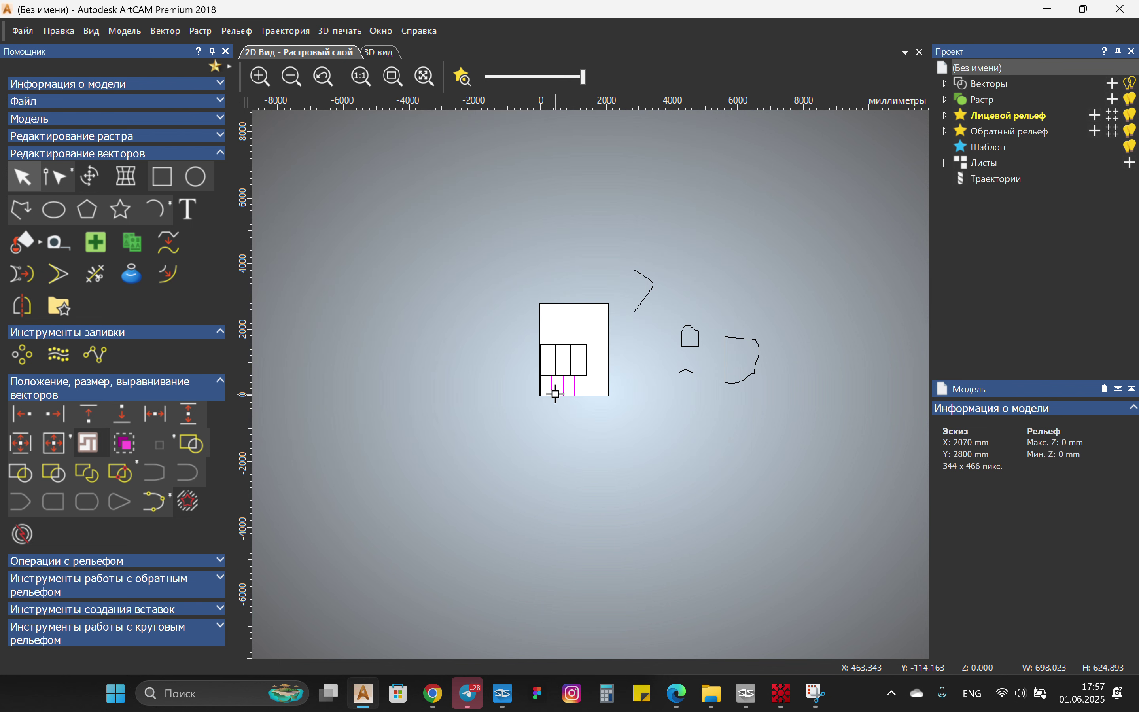
{"action": "scroll", "coordinate": [588, 408], "scroll_direction": "up", "scroll_amount": 5}
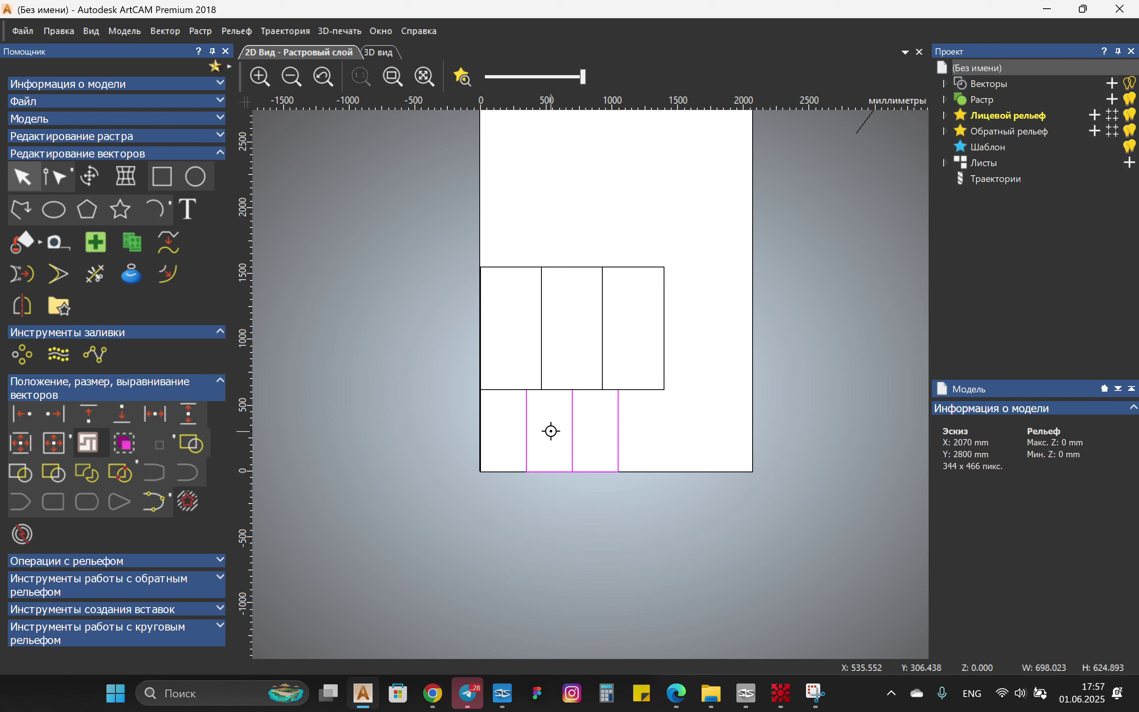
{"action": "key", "text": "Pause"}
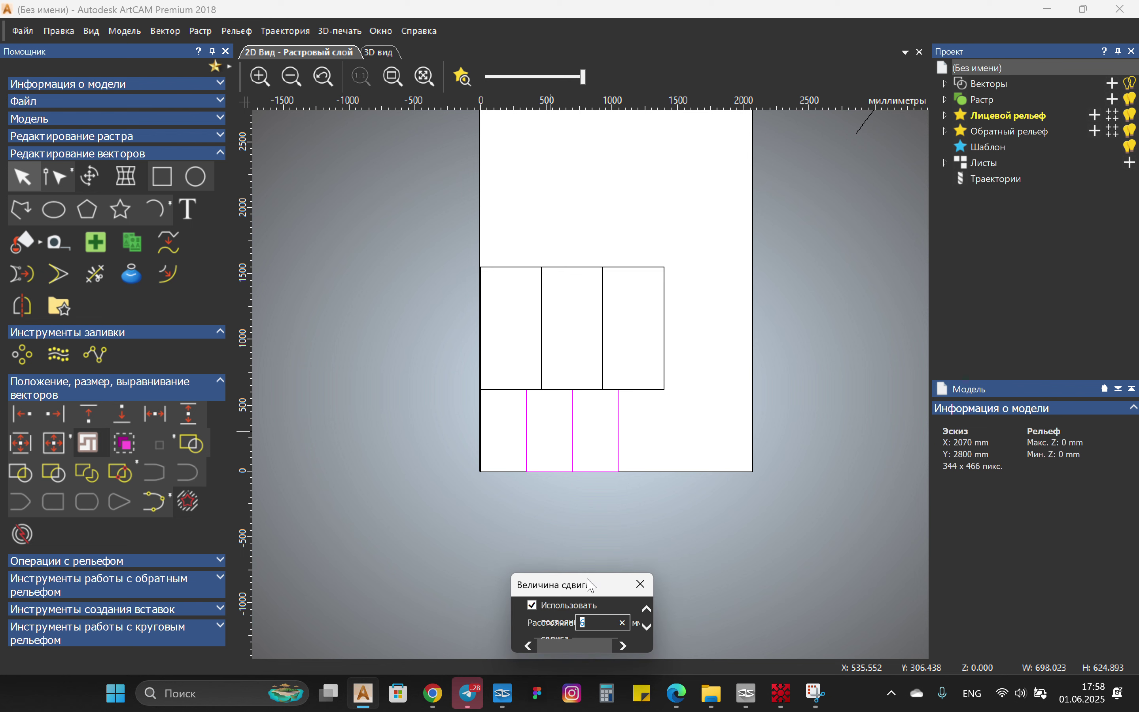
{"action": "left_click_drag", "start_coordinate": [592, 585], "coordinate": [788, 357]}
{"action": "left_click_drag", "start_coordinate": [848, 425], "coordinate": [856, 525]}
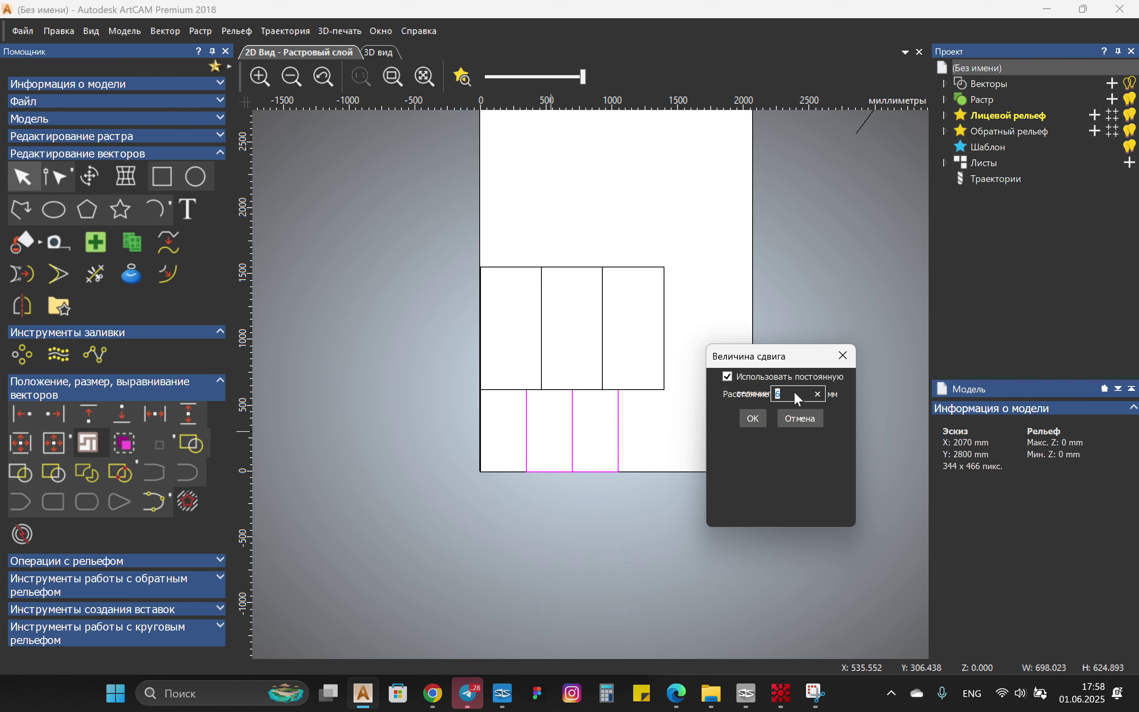
{"action": "left_click", "coordinate": [753, 419]}
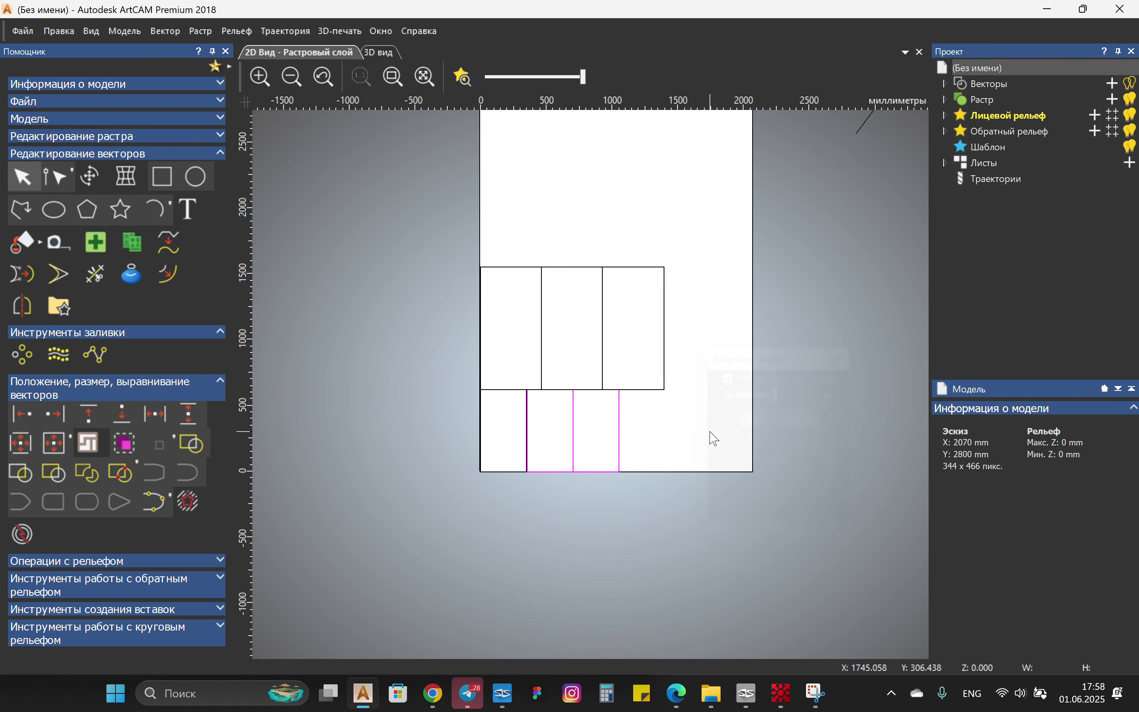
Step: Measure the gap between the first and second rectangles of the lower row
{"action": "left_click", "coordinate": [628, 437]}
{"action": "left_click", "coordinate": [552, 438]}
{"action": "scroll", "coordinate": [534, 408], "scroll_direction": "up", "scroll_amount": 5}
{"action": "scroll", "coordinate": [483, 340], "scroll_direction": "up", "scroll_amount": 4}
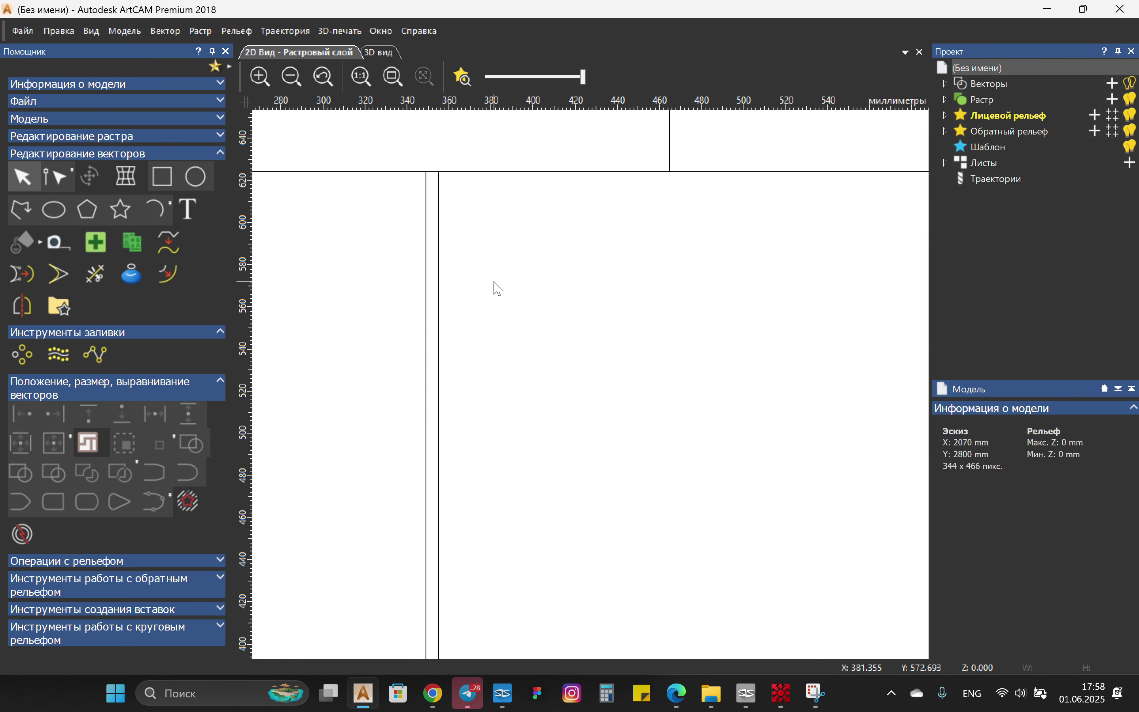
{"action": "key", "text": "ctrl+shift+m"}
{"action": "left_click_drag", "start_coordinate": [489, 284], "coordinate": [500, 284]}
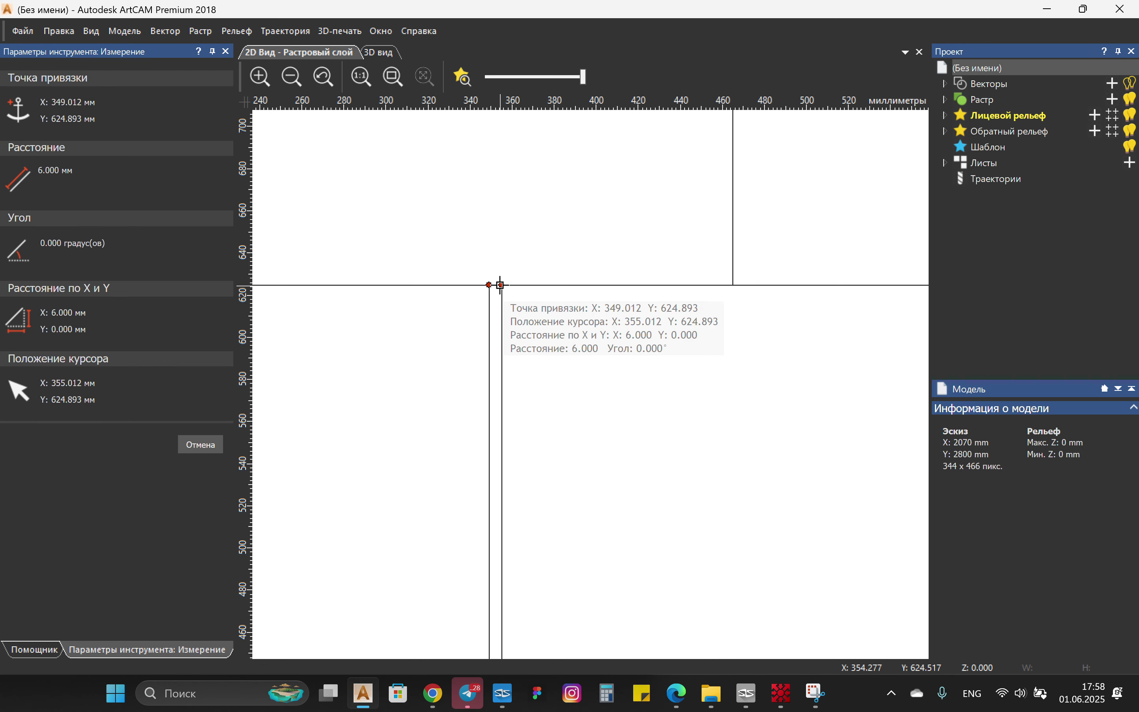
{"action": "key", "text": "Escape"}
Step: Apply the same 6 mm shift between the lower row's last two rectangles, between the two rows, and between the upper row's rectangles
{"action": "scroll", "coordinate": [523, 306], "scroll_direction": "down", "scroll_amount": 4}
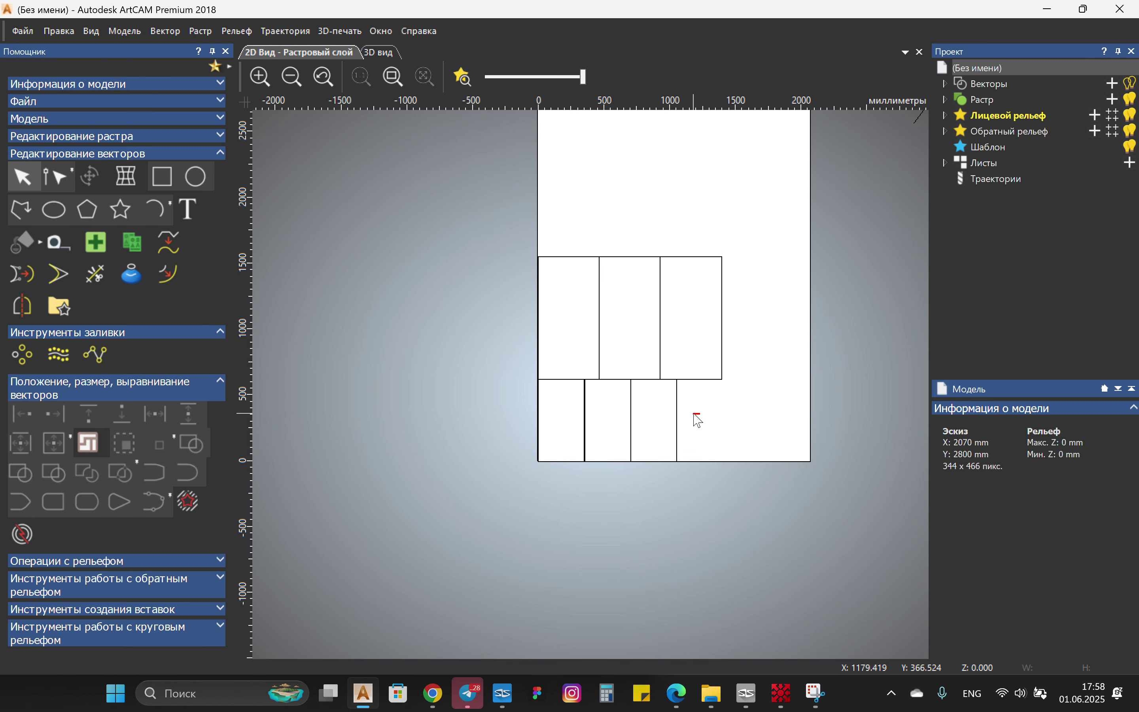
{"action": "left_click_drag", "start_coordinate": [693, 413], "coordinate": [637, 405]}
{"action": "left_click", "coordinate": [600, 318]}
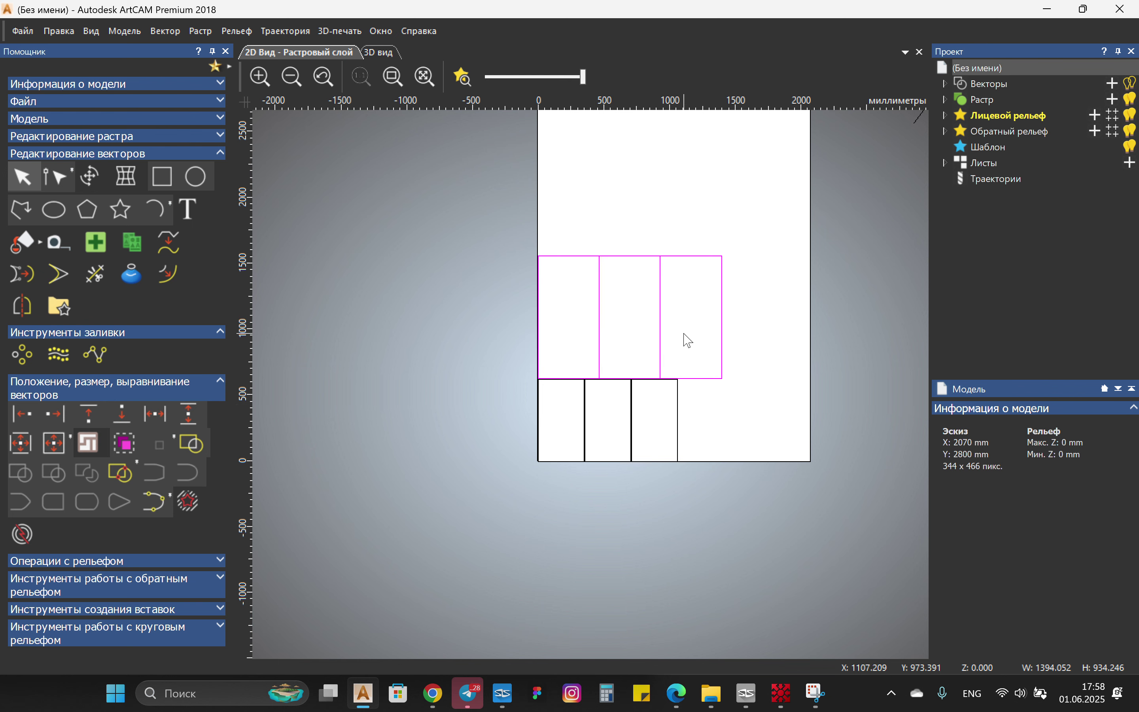
{"action": "left_click", "coordinate": [753, 329]}
{"action": "left_click", "coordinate": [686, 329]}
{"action": "left_click", "coordinate": [701, 322]}
{"action": "left_click", "coordinate": [768, 348]}
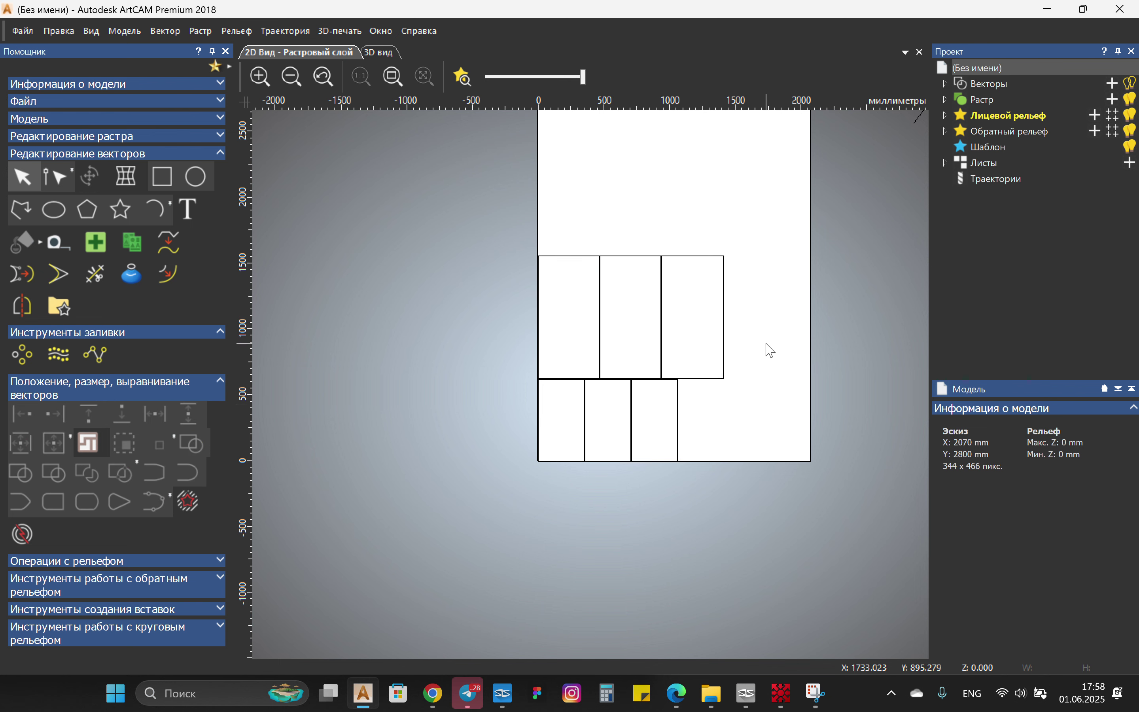
Step: Select all six rectangles and move them slightly inward from the sheet's left and bottom edges
{"action": "scroll", "coordinate": [695, 430], "scroll_direction": "up", "scroll_amount": 4}
{"action": "scroll", "coordinate": [715, 386], "scroll_direction": "down", "scroll_amount": 4}
{"action": "left_click_drag", "start_coordinate": [708, 376], "coordinate": [426, 222]}
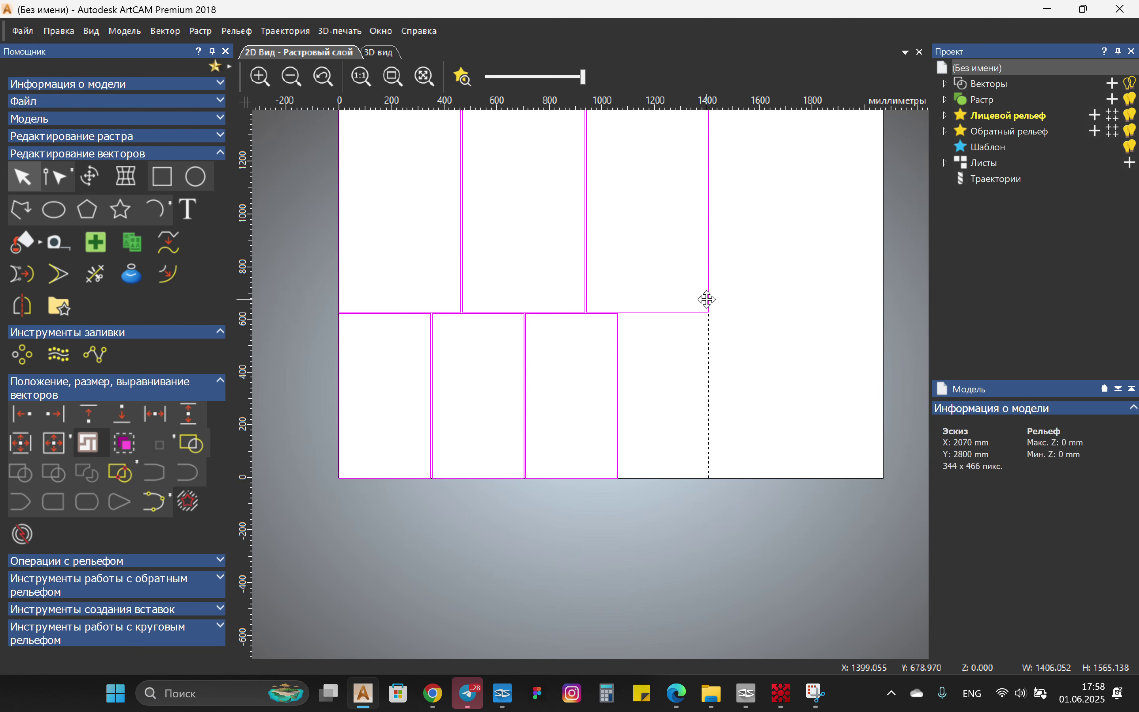
{"action": "left_click_drag", "start_coordinate": [617, 356], "coordinate": [619, 353]}
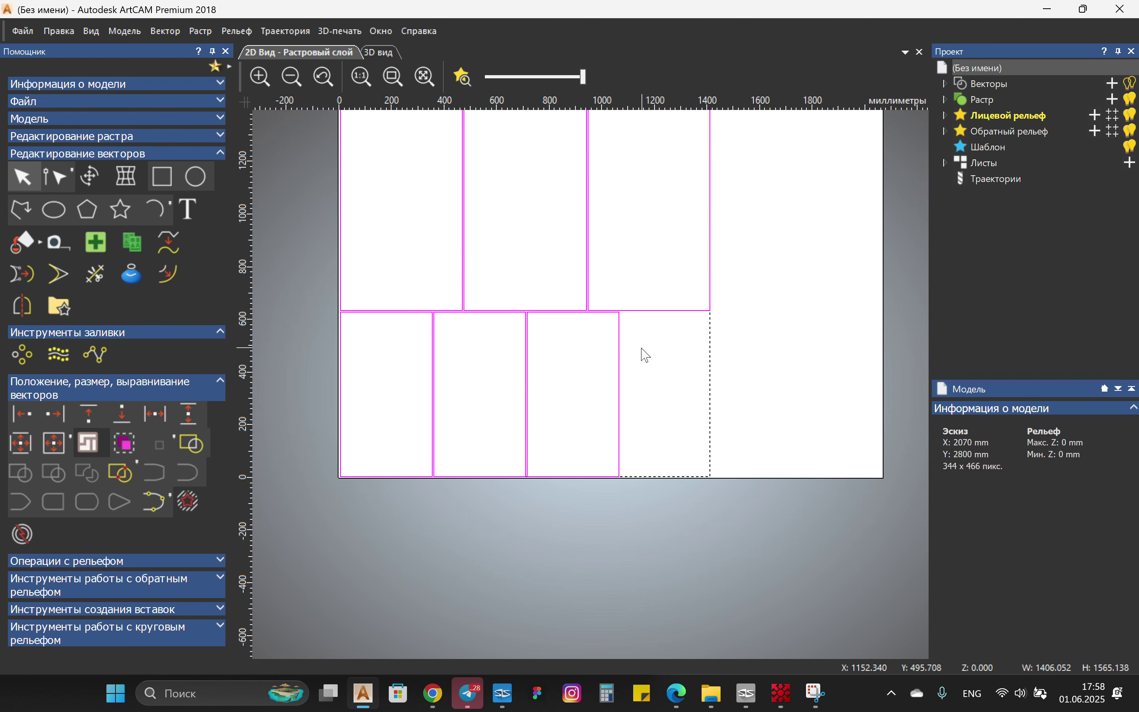
Step: Calculate an outside profile toolpath for the six rectangles with a 16.2 mm final depth and the End Mill 6 mm NESTING tool
{"action": "left_click", "coordinate": [983, 181]}
{"action": "left_click", "coordinate": [951, 560]}
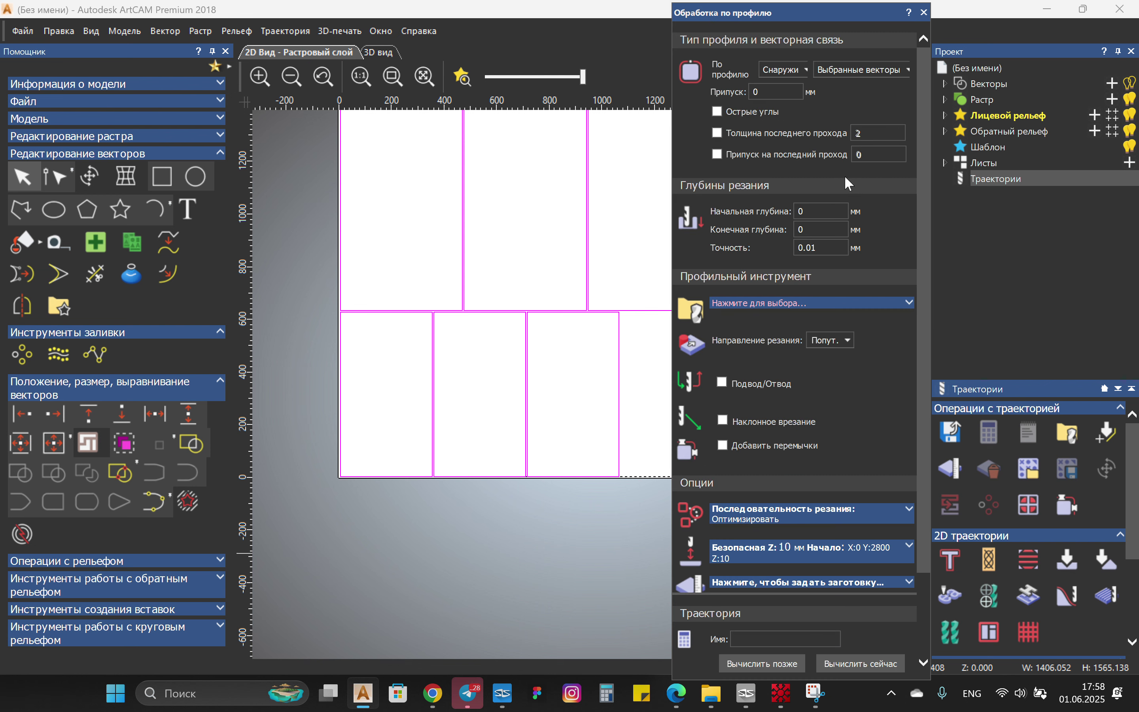
{"action": "left_click", "coordinate": [830, 228]}
{"action": "type", "text": "16.2"}
{"action": "left_click", "coordinate": [774, 304]}
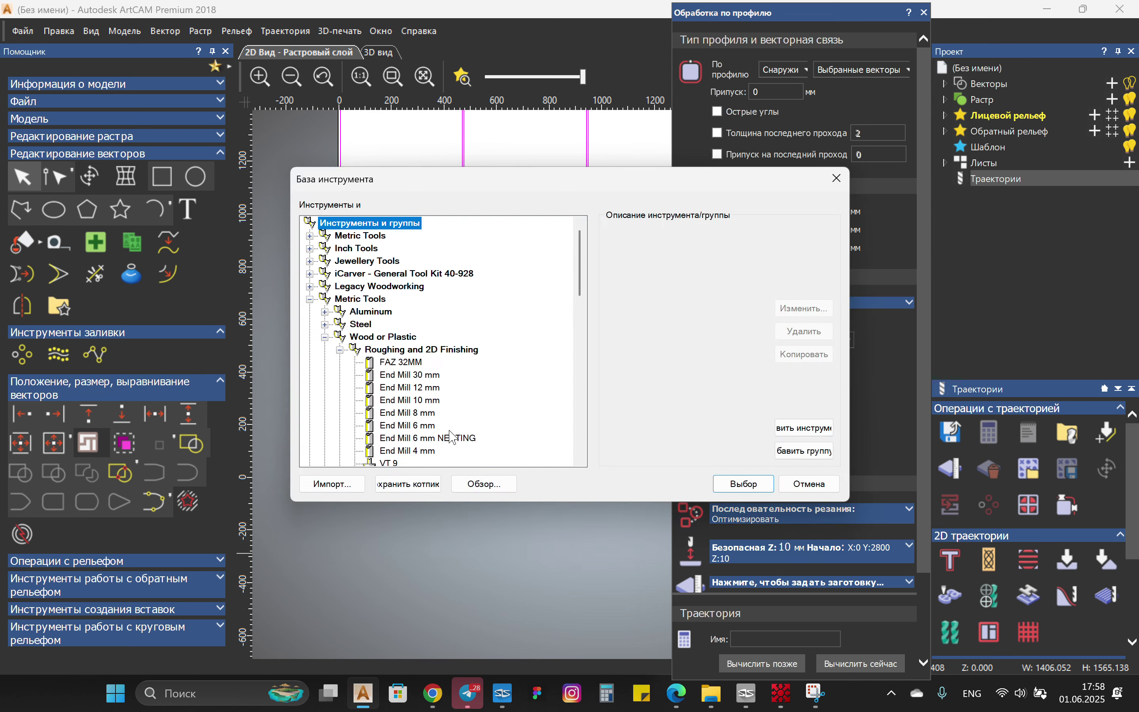
{"action": "left_click", "coordinate": [398, 438]}
{"action": "left_click", "coordinate": [738, 479]}
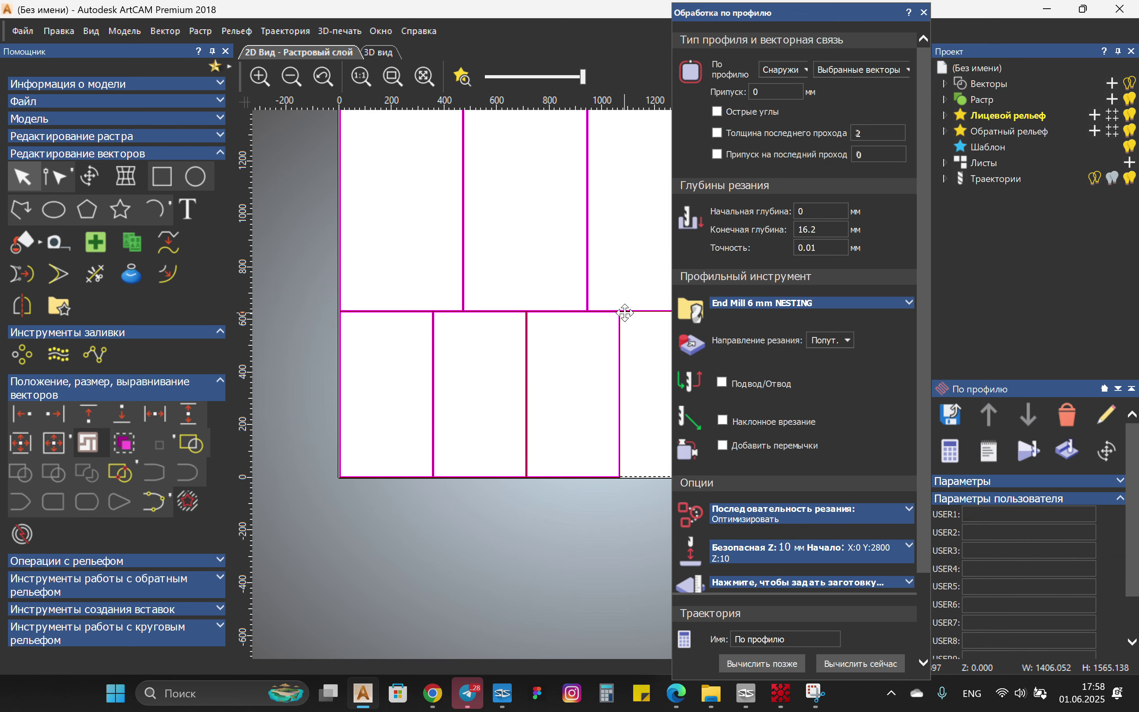
{"action": "scroll", "coordinate": [604, 313], "scroll_direction": "up", "scroll_amount": 4}
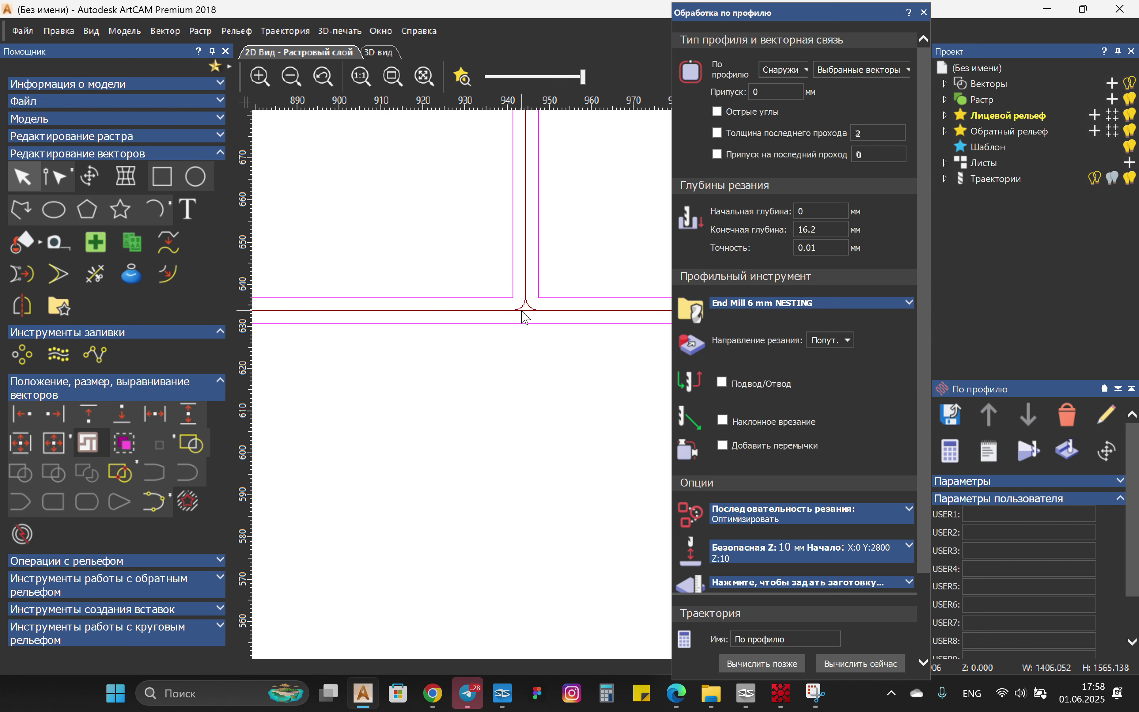
{"action": "scroll", "coordinate": [524, 307], "scroll_direction": "down", "scroll_amount": 6}
{"action": "scroll", "coordinate": [575, 373], "scroll_direction": "up", "scroll_amount": 2}
Step: Place the start points of the End Mill 6 mm NESTING toolpath at the upper-left corner of each rectangle
{"action": "left_click", "coordinate": [945, 178]}
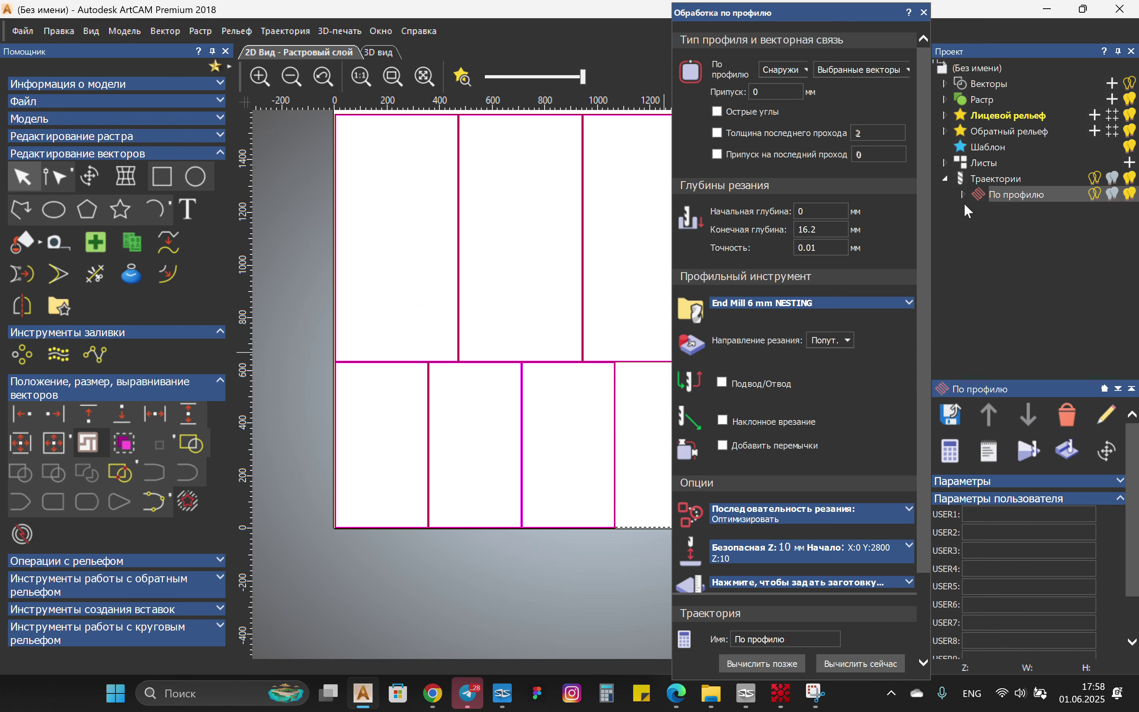
{"action": "left_click", "coordinate": [963, 194]}
{"action": "left_click", "coordinate": [1050, 210]}
{"action": "scroll", "coordinate": [529, 361], "scroll_direction": "down", "scroll_amount": 2}
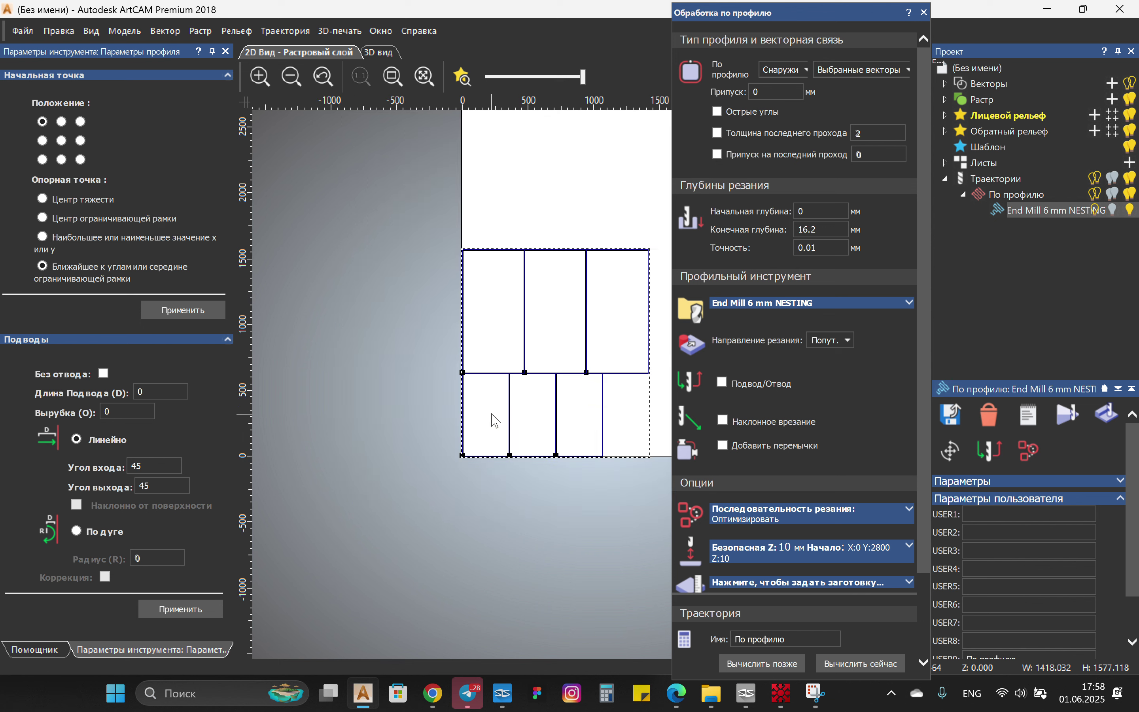
{"action": "left_click", "coordinate": [193, 315]}
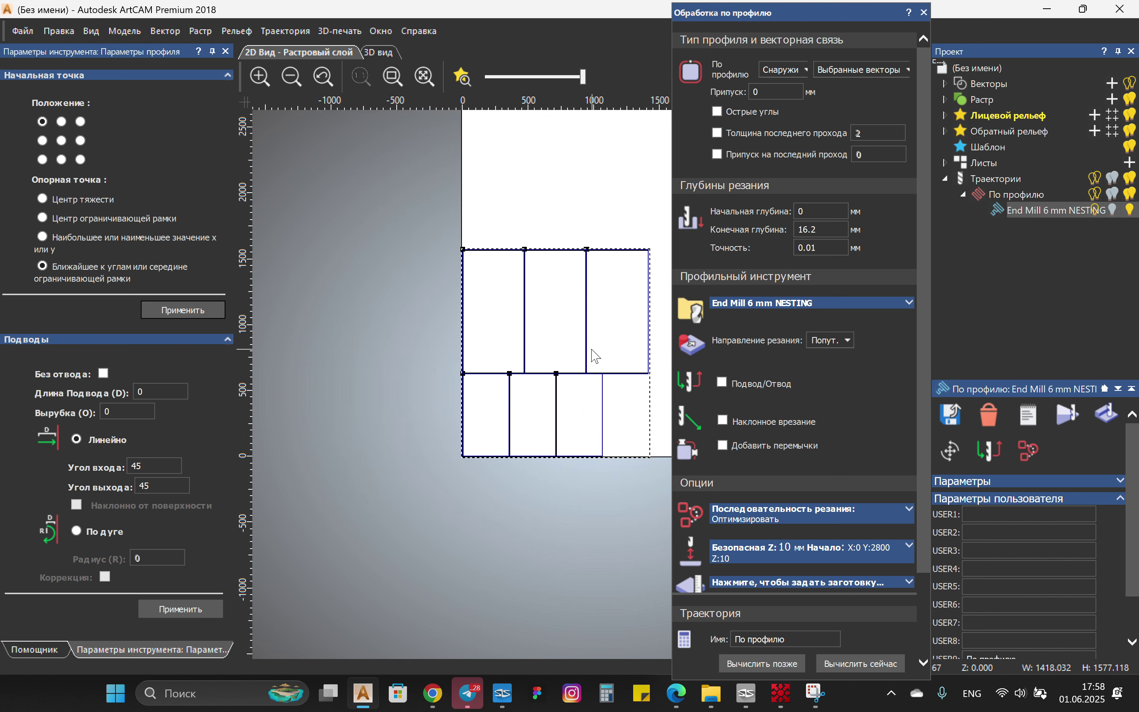
Step: Display the cutting order of the profile toolpath's segments and leave the ordering tool
{"action": "scroll", "coordinate": [604, 253], "scroll_direction": "up", "scroll_amount": 1}
{"action": "left_click", "coordinate": [1025, 451]}
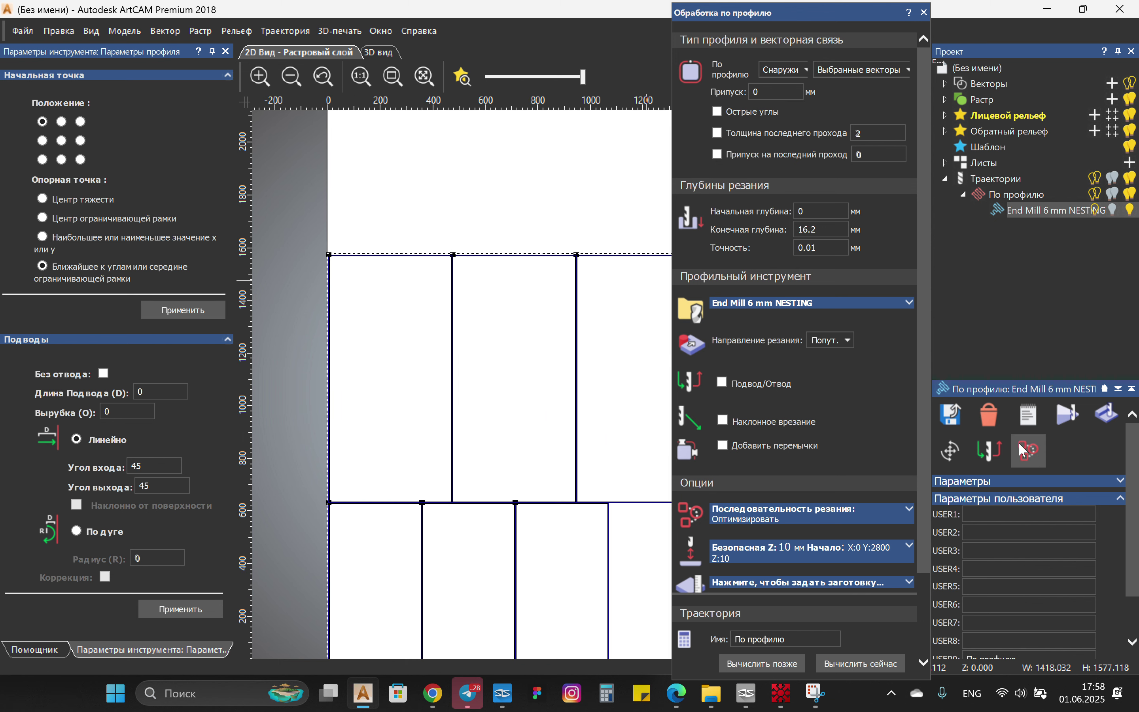
{"action": "scroll", "coordinate": [597, 384], "scroll_direction": "down", "scroll_amount": 1}
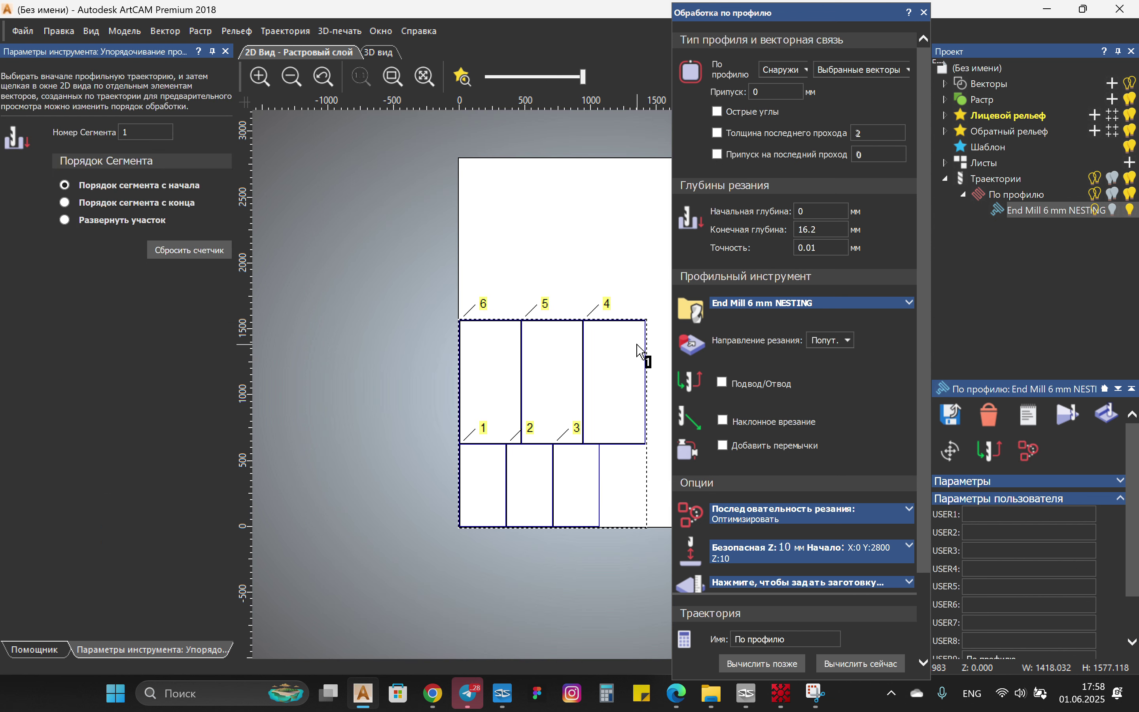
{"action": "key", "text": "Escape"}
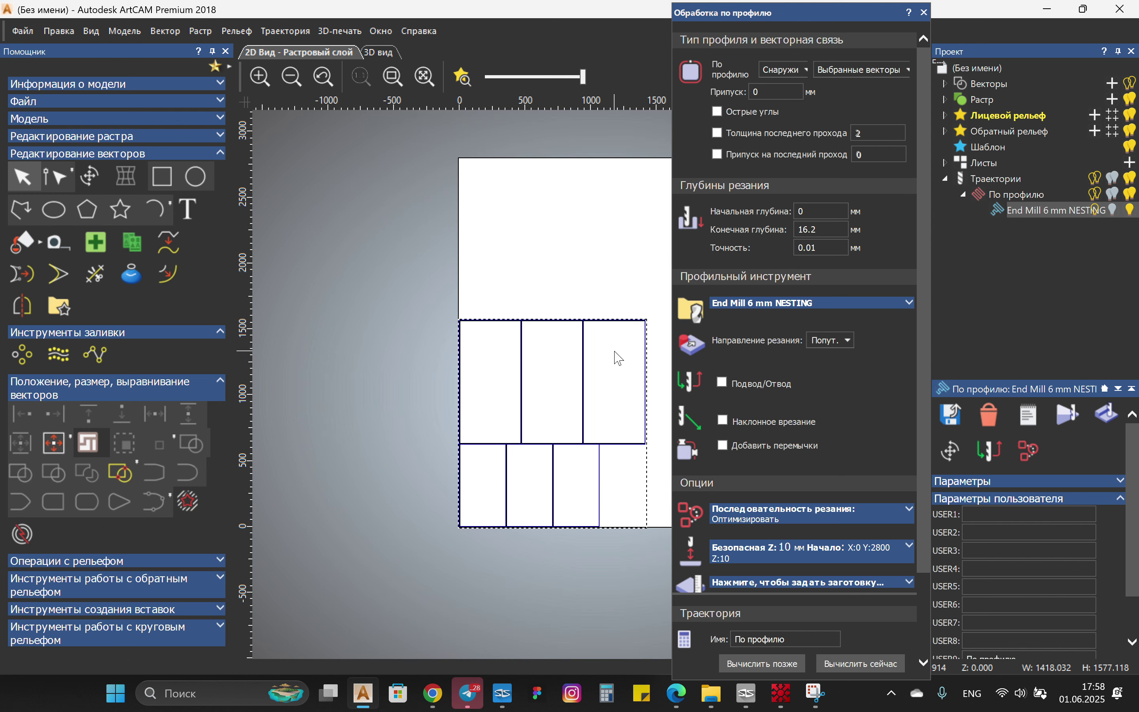
Step: Delete the profile toolpath of the six rectangles and clear the selection
{"action": "left_click", "coordinate": [614, 357]}
{"action": "left_click", "coordinate": [988, 415]}
{"action": "left_click", "coordinate": [587, 376]}
{"action": "scroll", "coordinate": [610, 323], "scroll_direction": "up", "scroll_amount": 5}
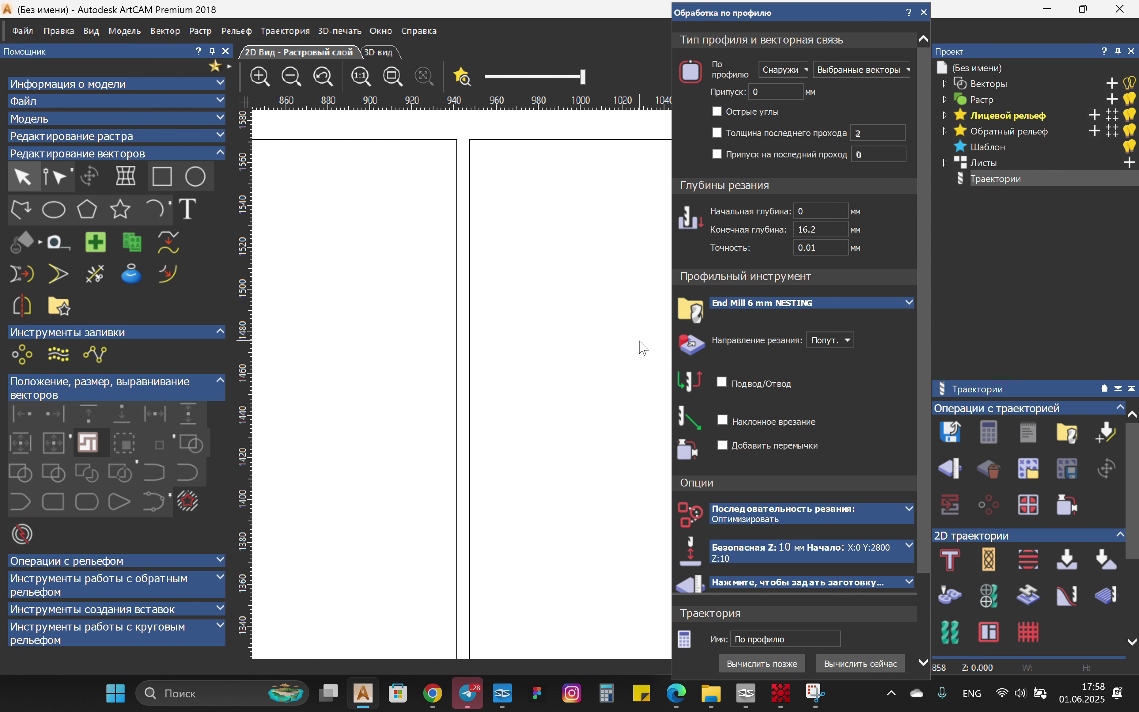
Step: Move the third rectangle of the upper row left to leave about a 5 mm gap to its neighbour, and measure that gap
{"action": "left_click", "coordinate": [535, 207]}
{"action": "scroll", "coordinate": [518, 326], "scroll_direction": "up", "scroll_amount": 5}
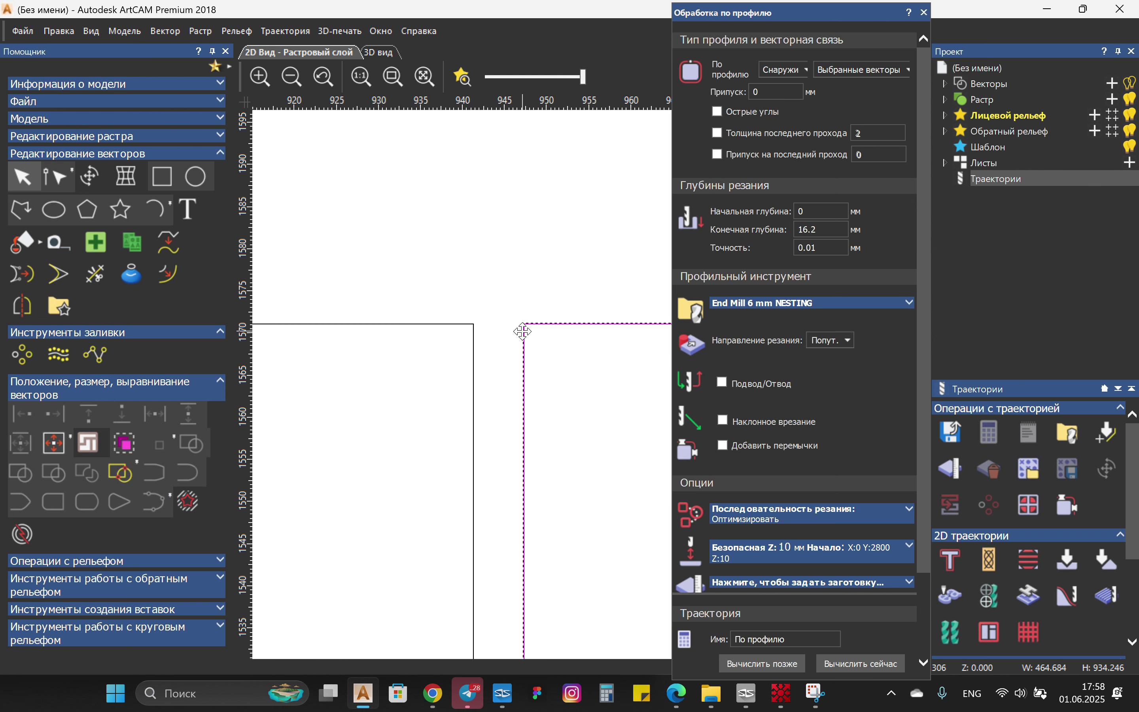
{"action": "left_click_drag", "start_coordinate": [517, 326], "coordinate": [515, 324]}
{"action": "left_click", "coordinate": [529, 308]}
{"action": "key", "text": "m"}
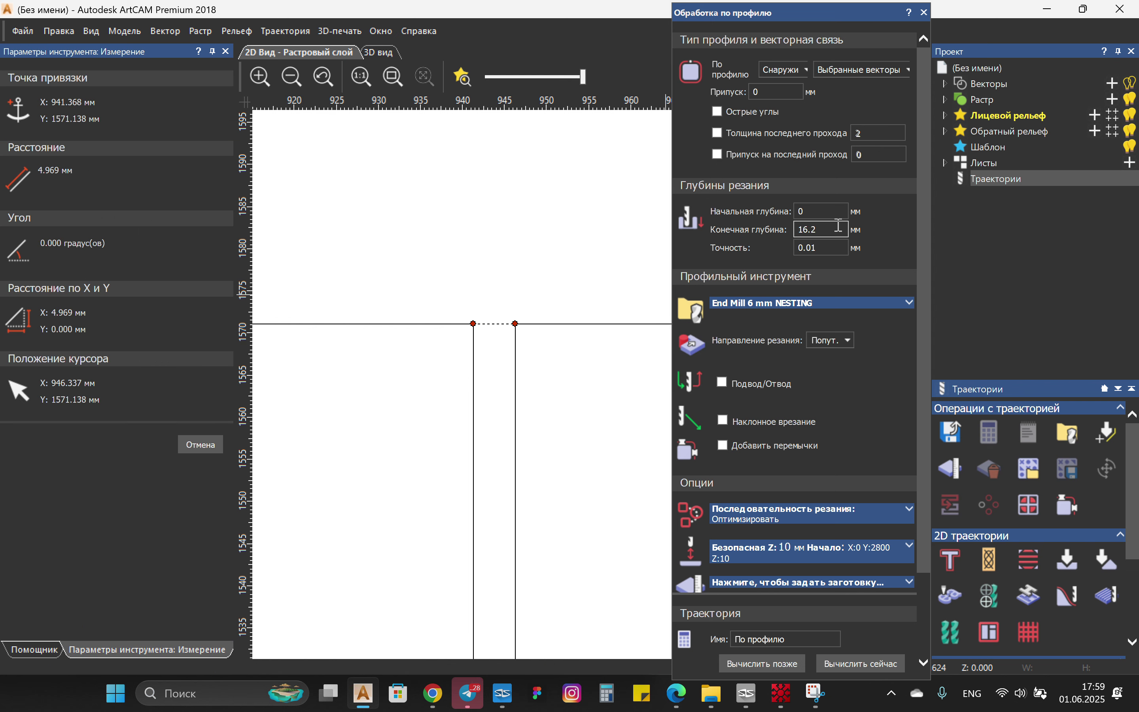
{"action": "key", "text": "Escape"}
Step: Calculate an outside profile toolpath for the second and third rectangles of the upper row with End Mill 6 mm NESTING and 16.2 mm final depth
{"action": "scroll", "coordinate": [583, 410], "scroll_direction": "down", "scroll_amount": 15}
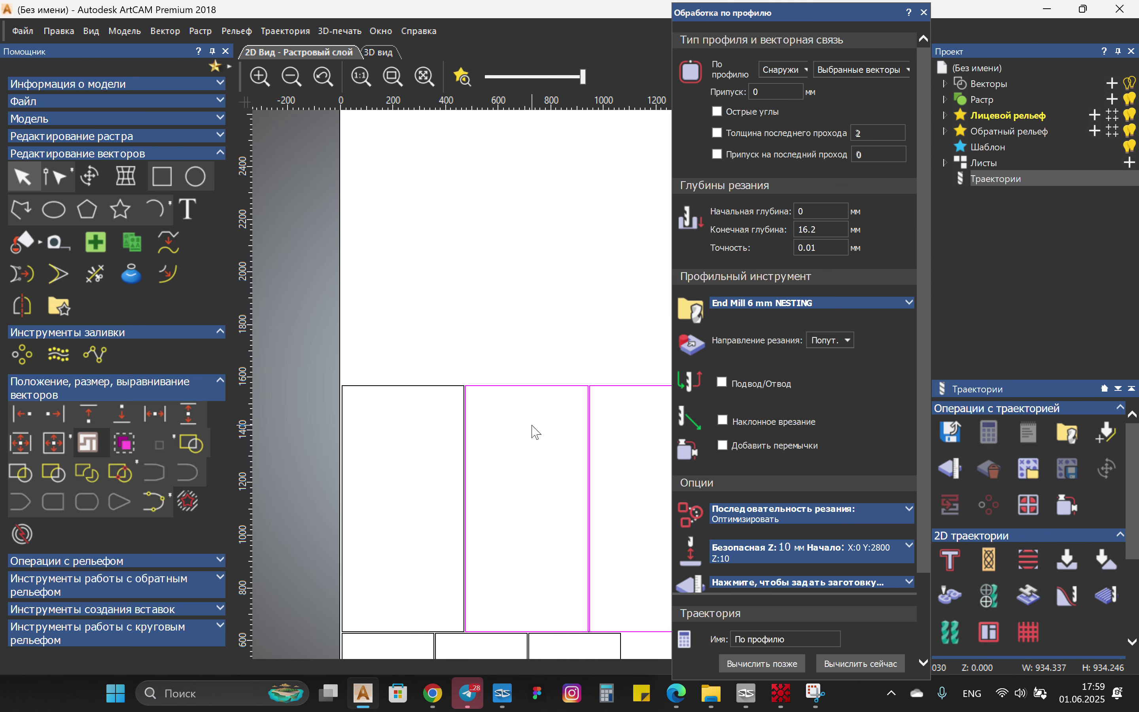
{"action": "scroll", "coordinate": [603, 389], "scroll_direction": "up", "scroll_amount": 5}
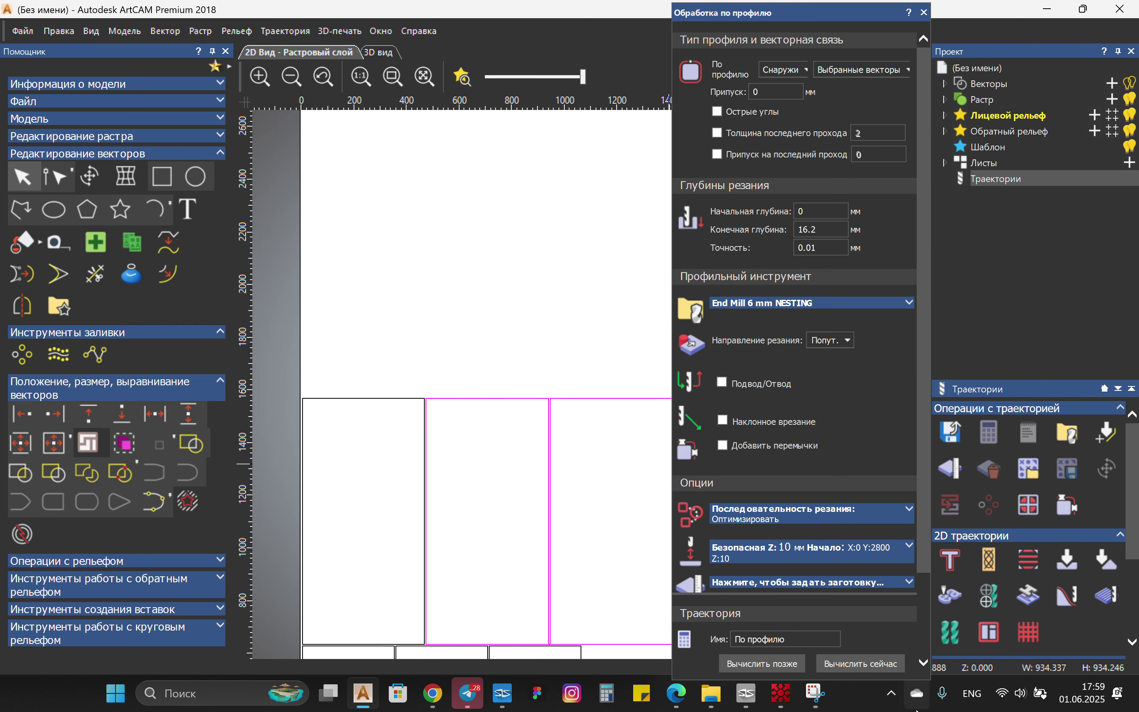
{"action": "left_click", "coordinate": [868, 668]}
Step: Examine how the profile toolpath runs at the narrow gap between the two rectangles and around their outer contour
{"action": "scroll", "coordinate": [569, 323], "scroll_direction": "up", "scroll_amount": 15}
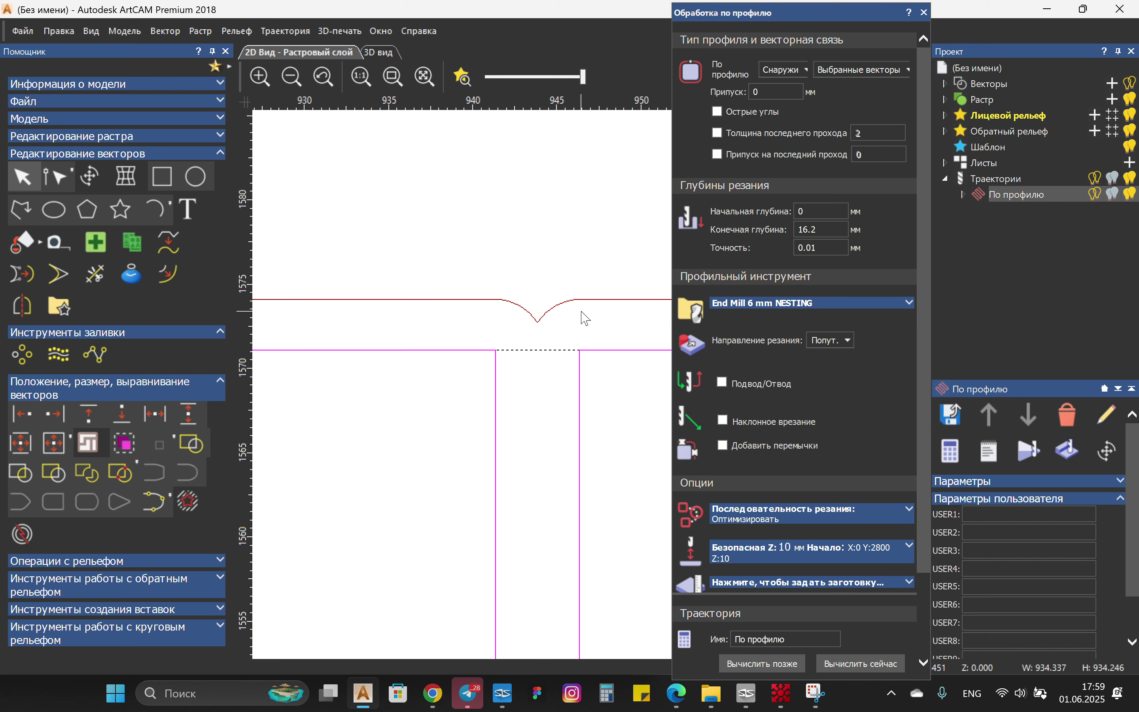
{"action": "scroll", "coordinate": [536, 358], "scroll_direction": "down", "scroll_amount": 15}
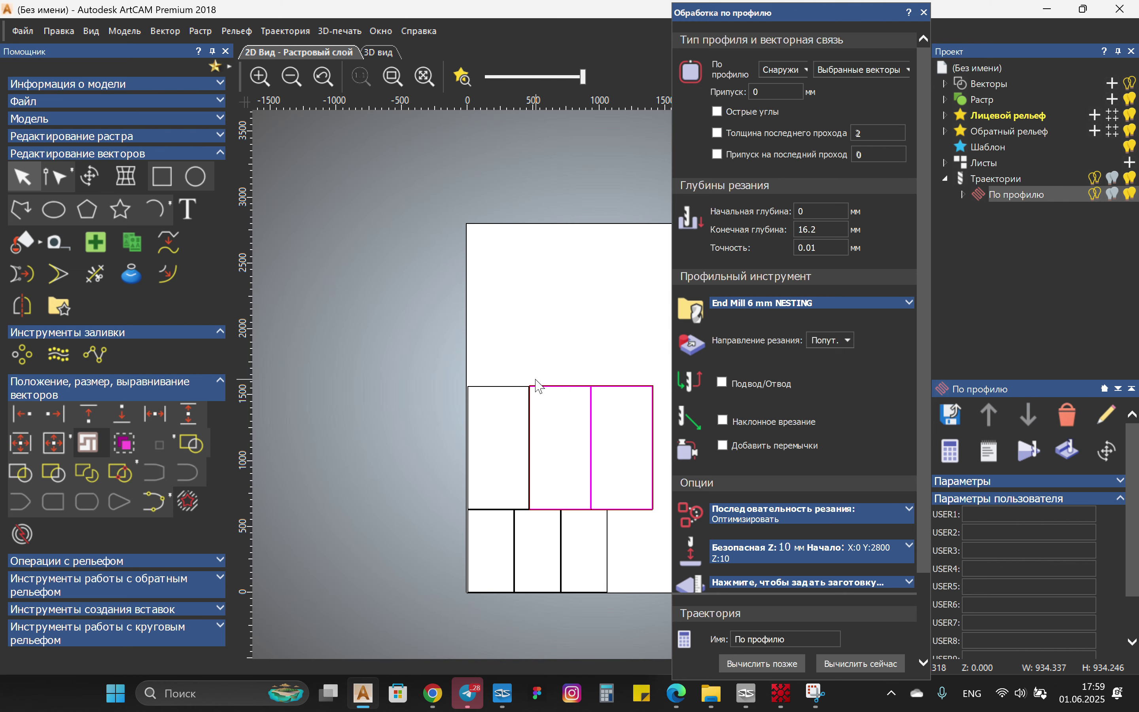
{"action": "scroll", "coordinate": [523, 423], "scroll_direction": "up", "scroll_amount": 5}
{"action": "scroll", "coordinate": [570, 401], "scroll_direction": "down", "scroll_amount": 6}
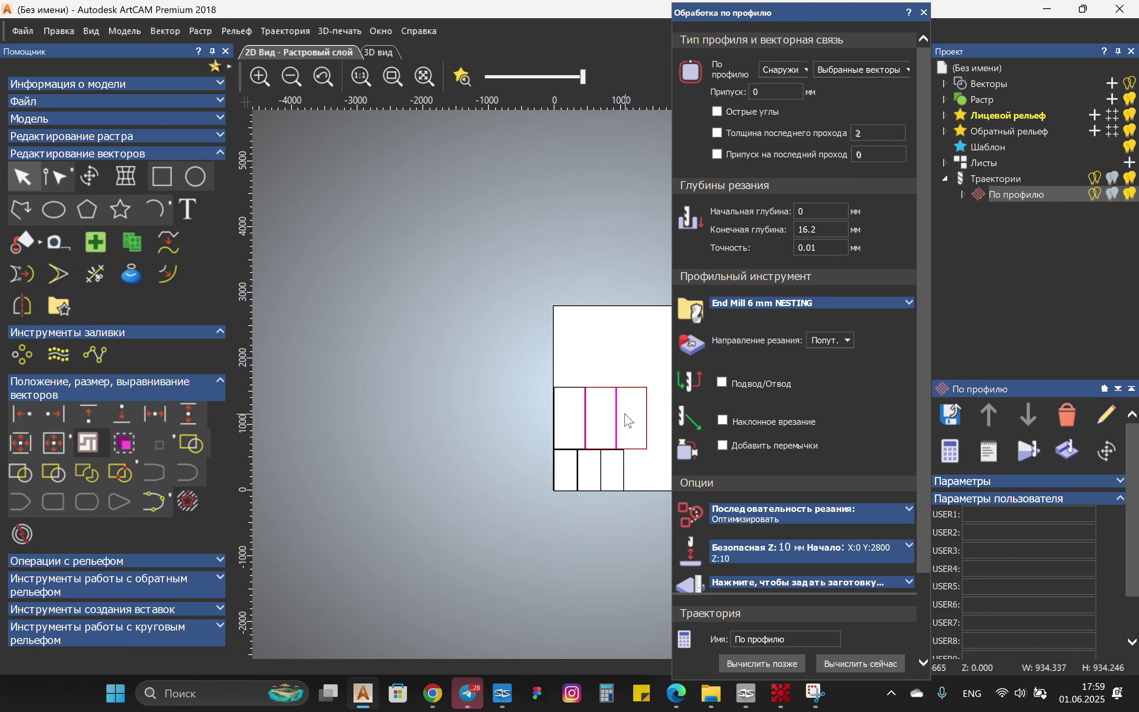
{"action": "scroll", "coordinate": [626, 431], "scroll_direction": "up", "scroll_amount": 10}
{"action": "left_click", "coordinate": [496, 437]}
{"action": "scroll", "coordinate": [519, 397], "scroll_direction": "down", "scroll_amount": 6}
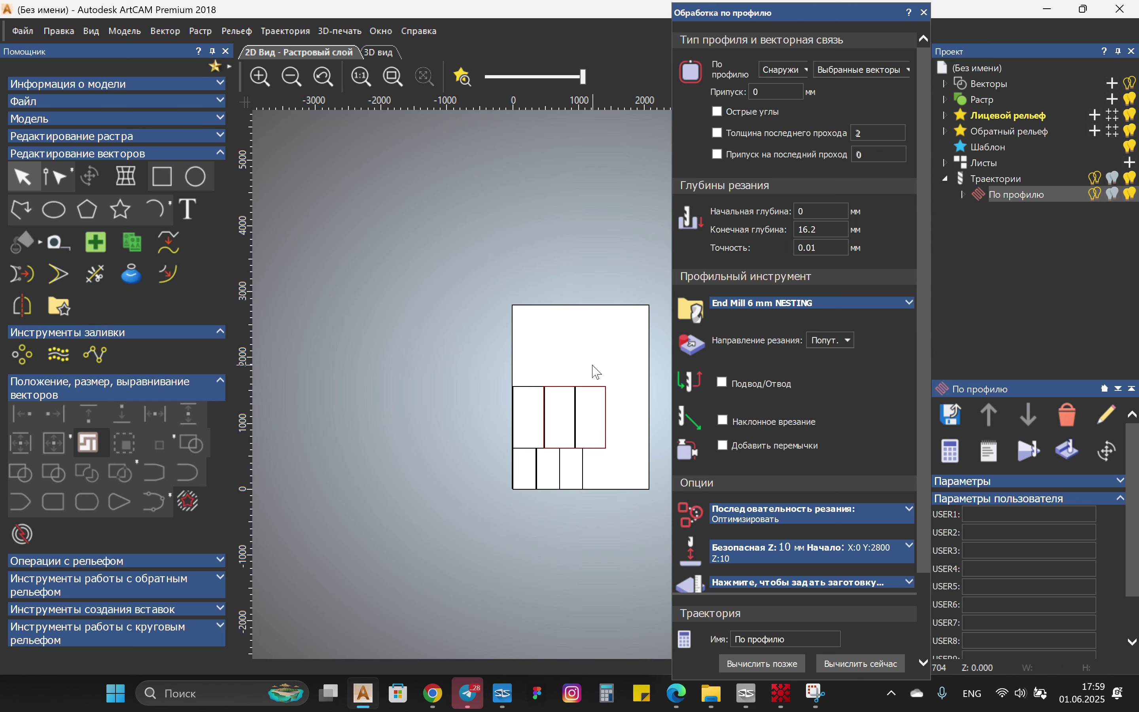
{"action": "scroll", "coordinate": [595, 369], "scroll_direction": "up", "scroll_amount": 3}
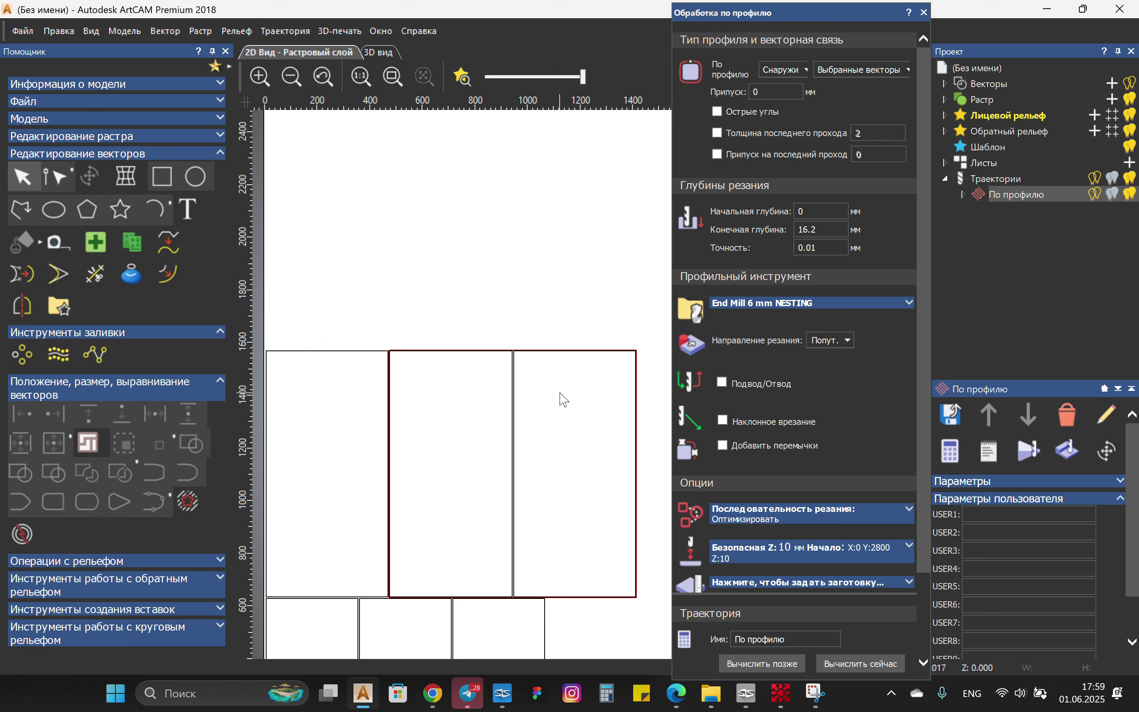
Step: Display the constant shift distance settings in full and close them without making changes
{"action": "key", "text": "n"}
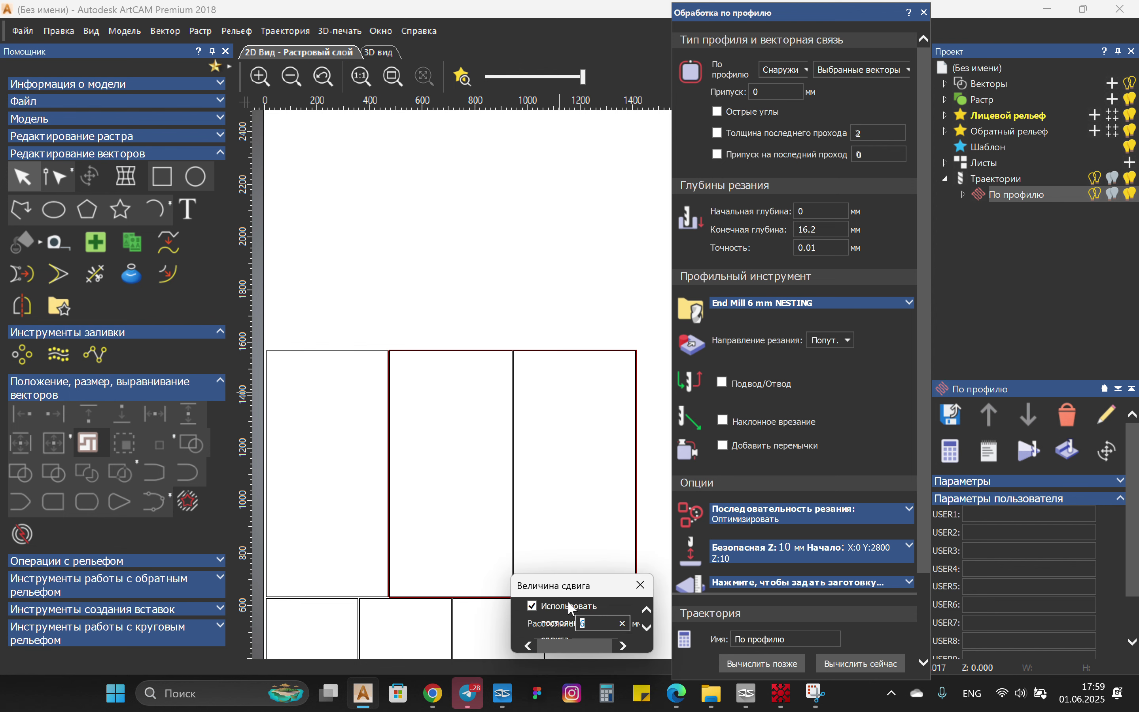
{"action": "left_click_drag", "start_coordinate": [573, 588], "coordinate": [495, 233]}
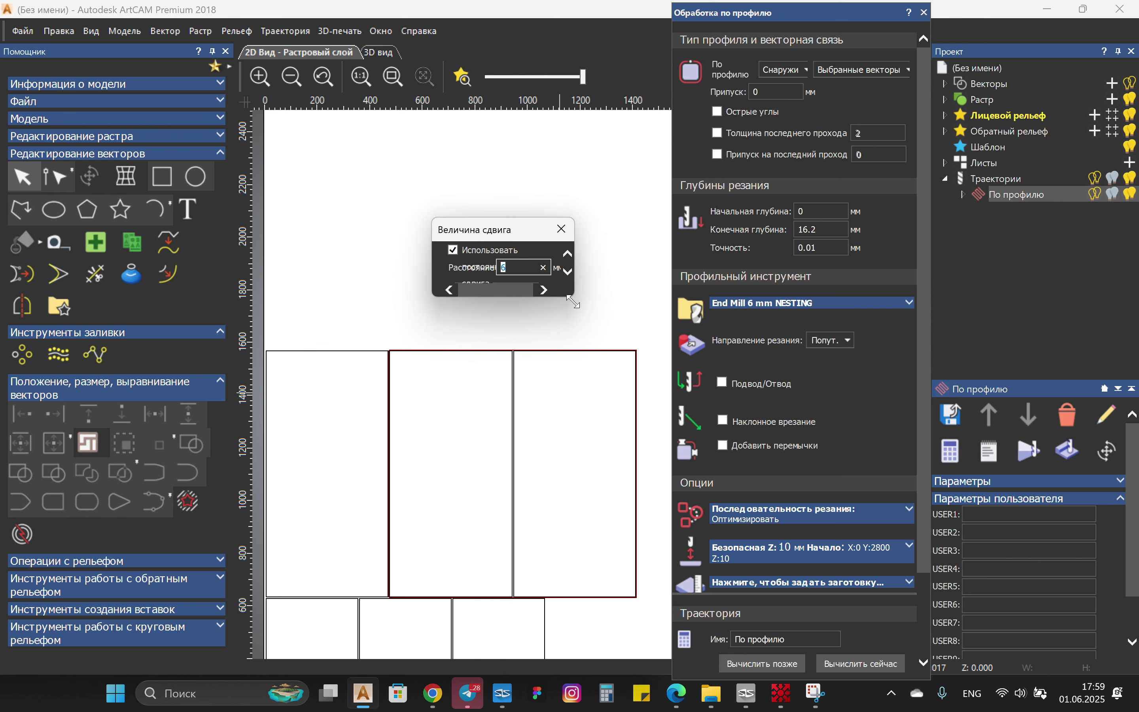
{"action": "mouse_move", "coordinate": [575, 296]}
{"action": "left_mouse_down"}
{"action": "mouse_move", "coordinate": [579, 381]}
{"action": "mouse_move", "coordinate": [575, 295]}
{"action": "mouse_move", "coordinate": [583, 310]}
{"action": "left_mouse_up"}
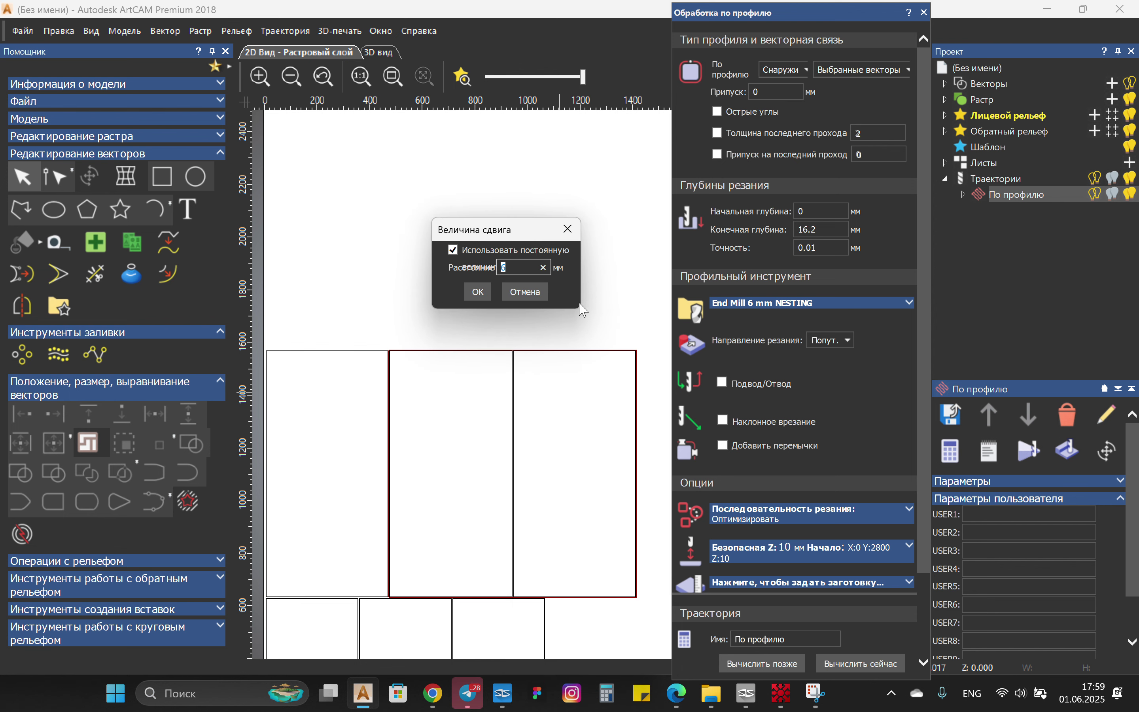
{"action": "left_click", "coordinate": [568, 229]}
Step: Delete the profile toolpath of the two upper-row rectangles and confirm the deletion
{"action": "left_click", "coordinate": [1067, 414]}
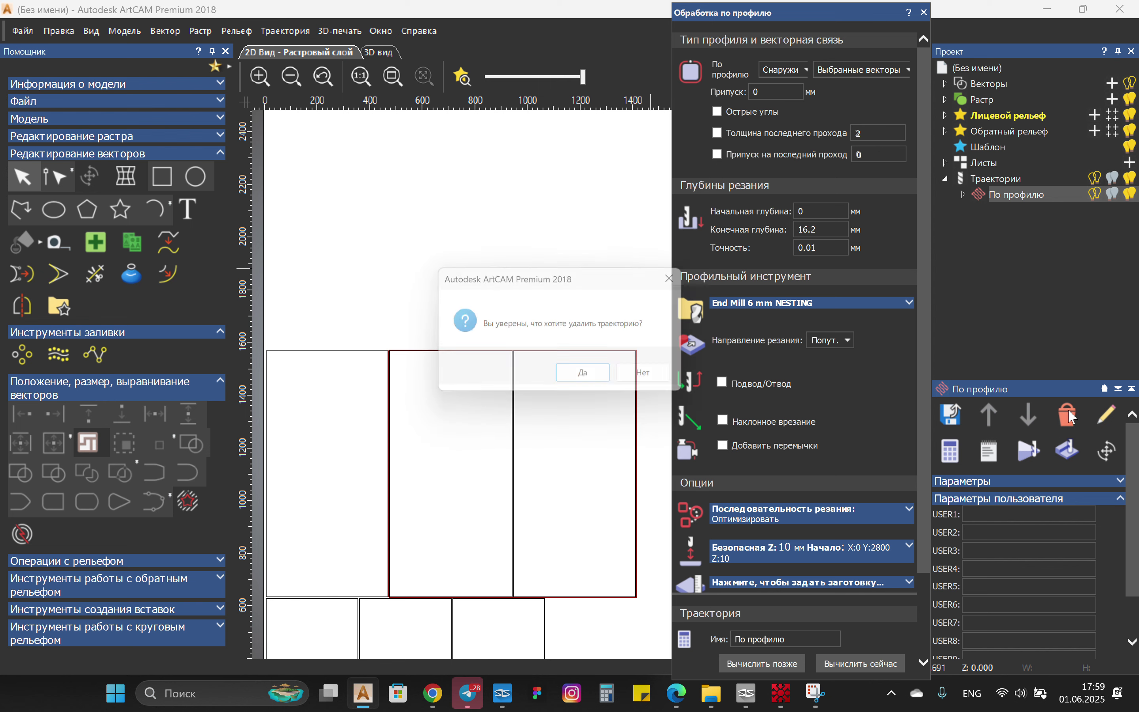
{"action": "left_click", "coordinate": [580, 369]}
{"action": "scroll", "coordinate": [542, 394], "scroll_direction": "down", "scroll_amount": 5}
{"action": "middle_click_drag", "start_coordinate": [617, 597], "coordinate": [515, 602]}
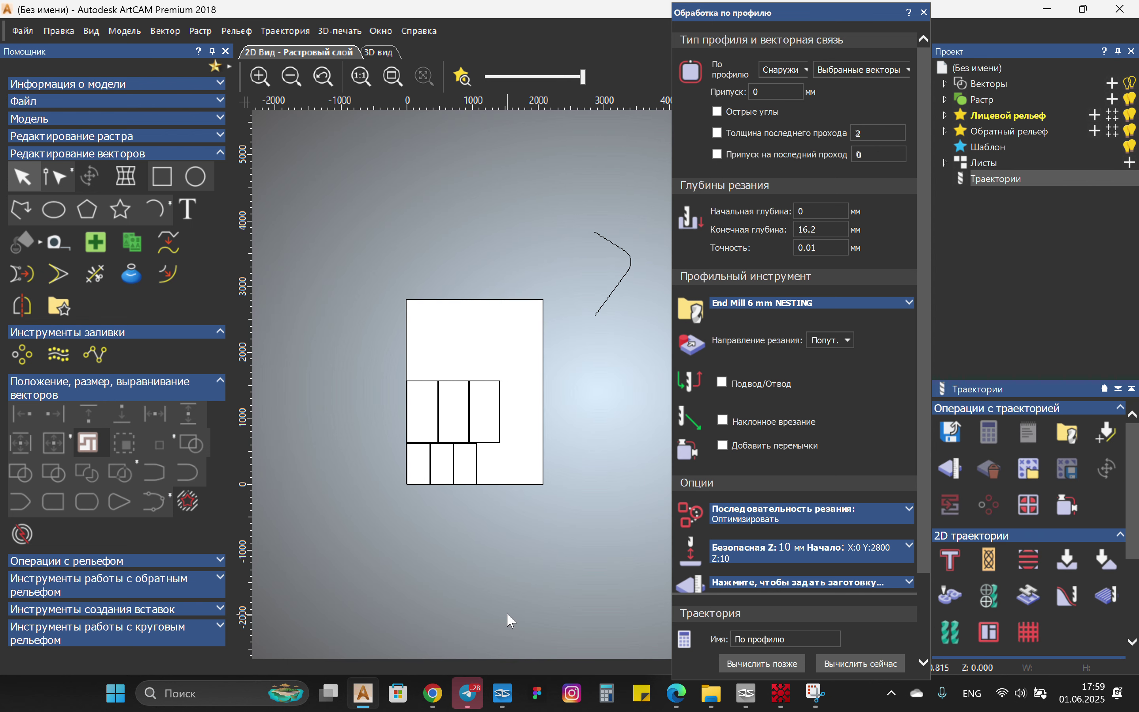
Step: Select all six rectangles on the sheet together, and switch the selection to the open curve outside the sheet
{"action": "left_click_drag", "start_coordinate": [345, 326], "coordinate": [549, 545]}
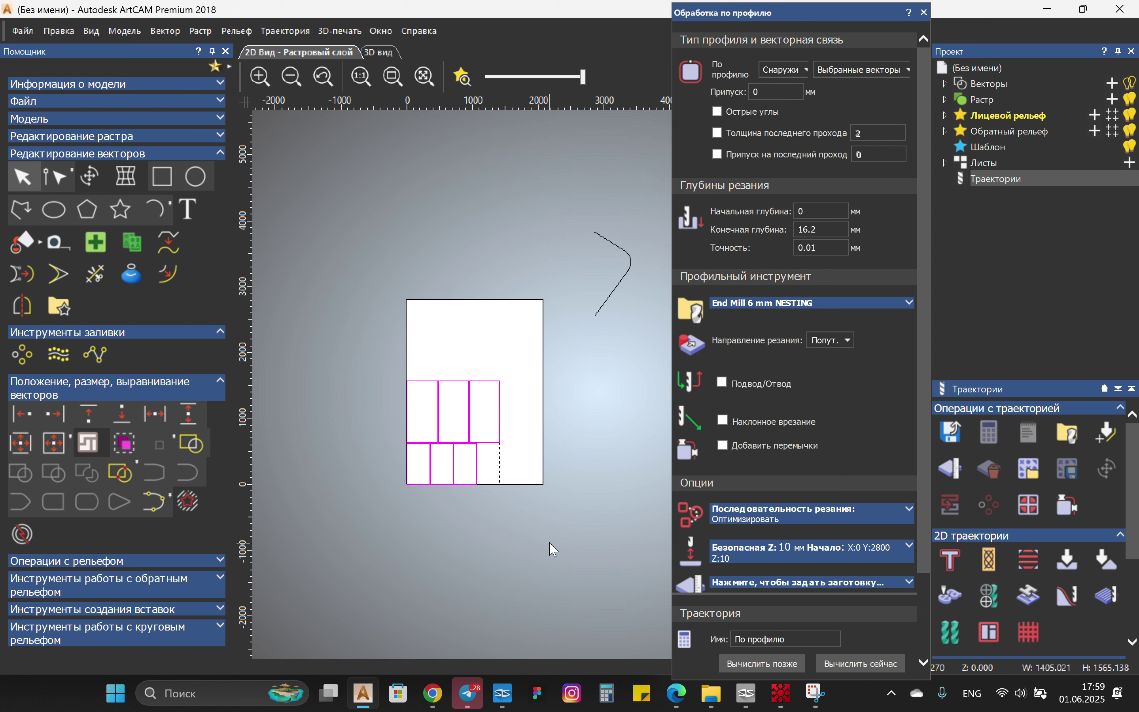
{"action": "left_click_drag", "start_coordinate": [326, 335], "coordinate": [516, 557]}
{"action": "left_click", "coordinate": [608, 302]}
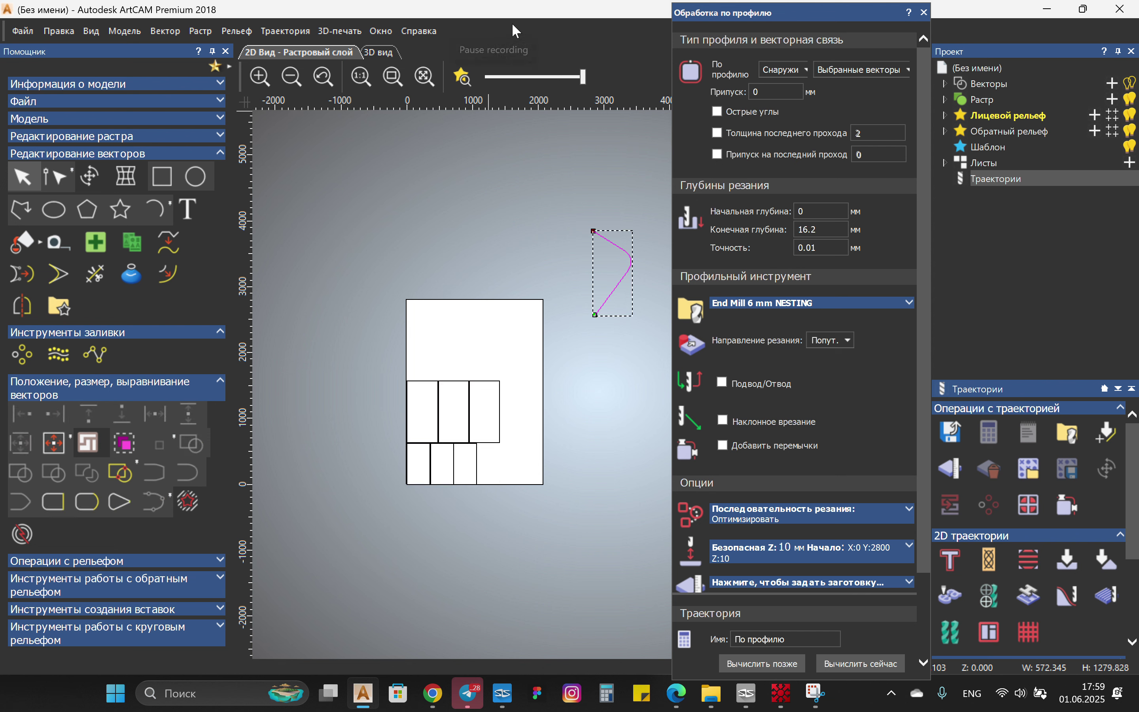